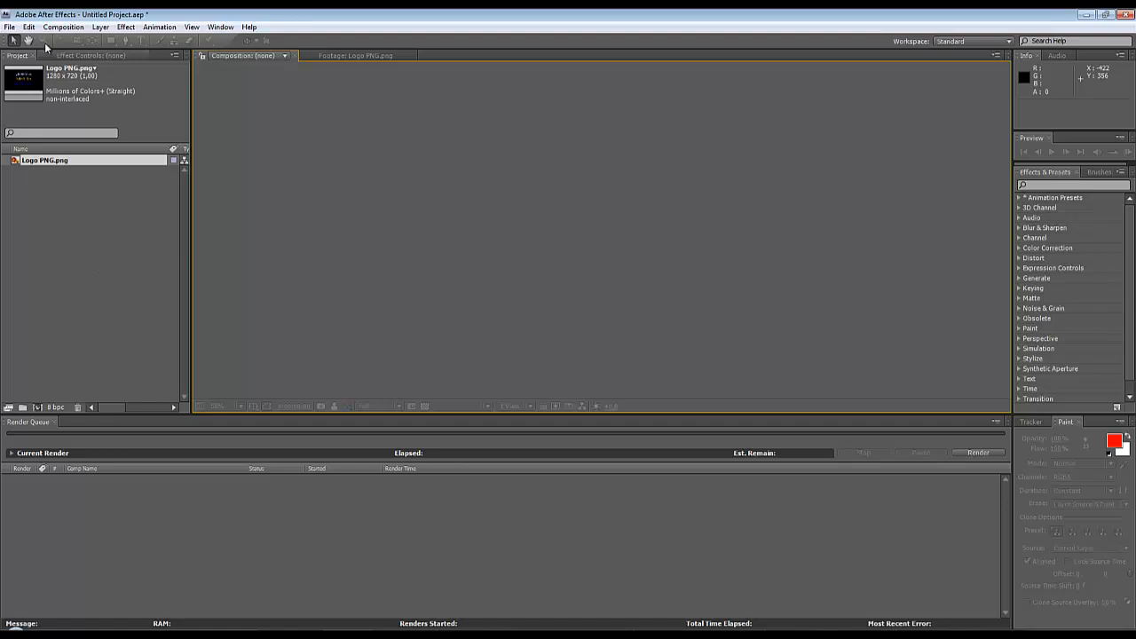
# - Create a five-second composition at 1280 x 720 and 25 fps using the HDV/HDTV 720 25 preset
pyautogui.click(62, 27)
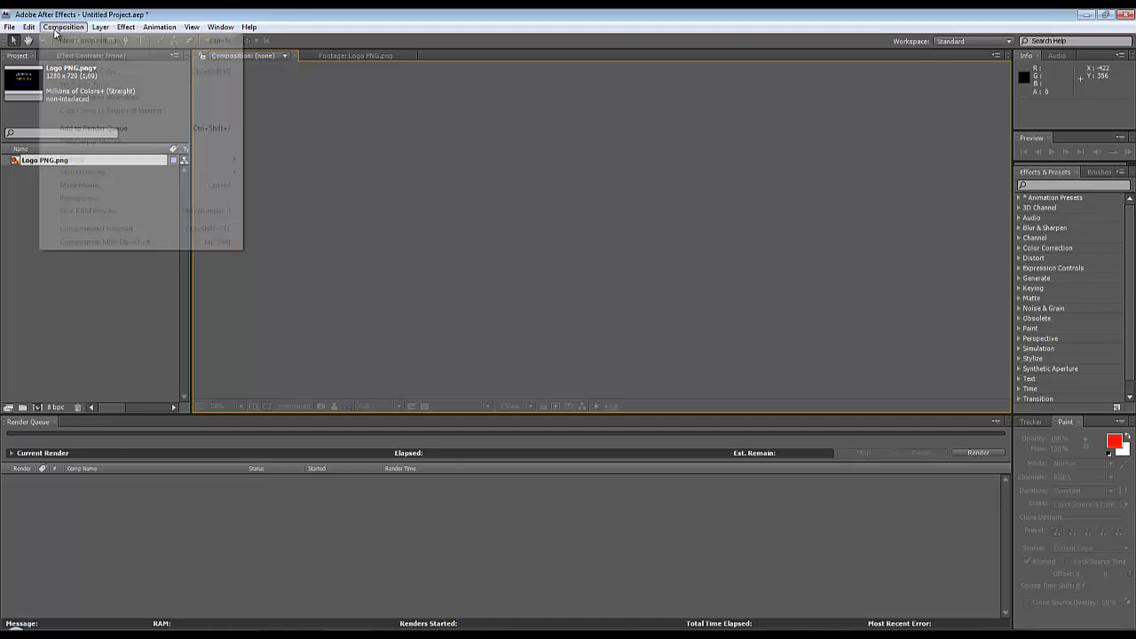
pyautogui.click(67, 42)
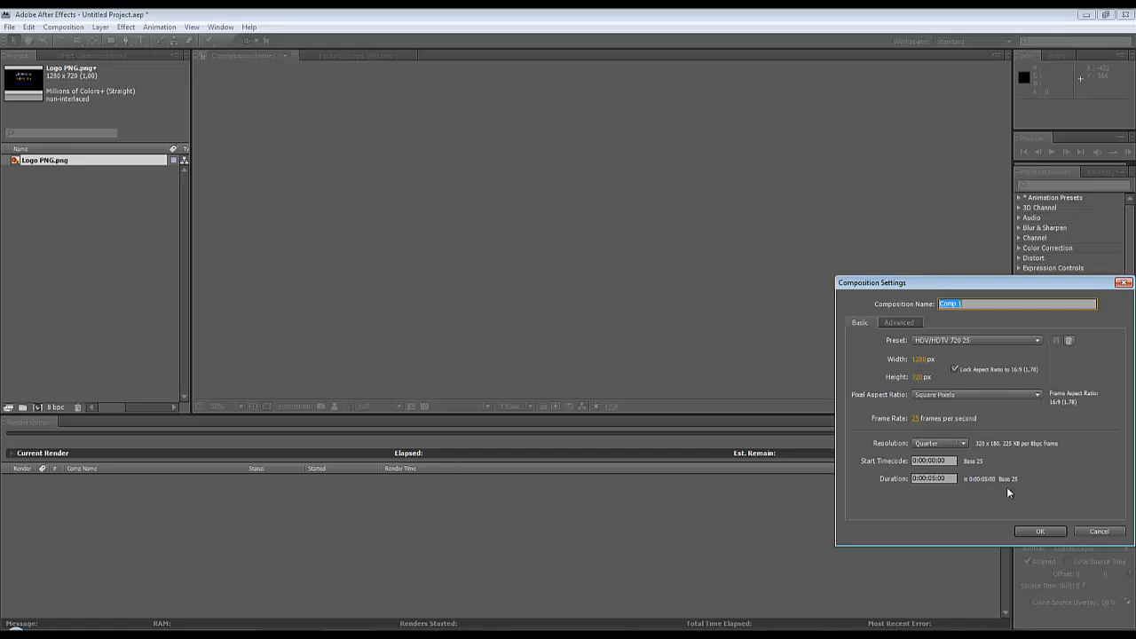
pyautogui.click(1039, 531)
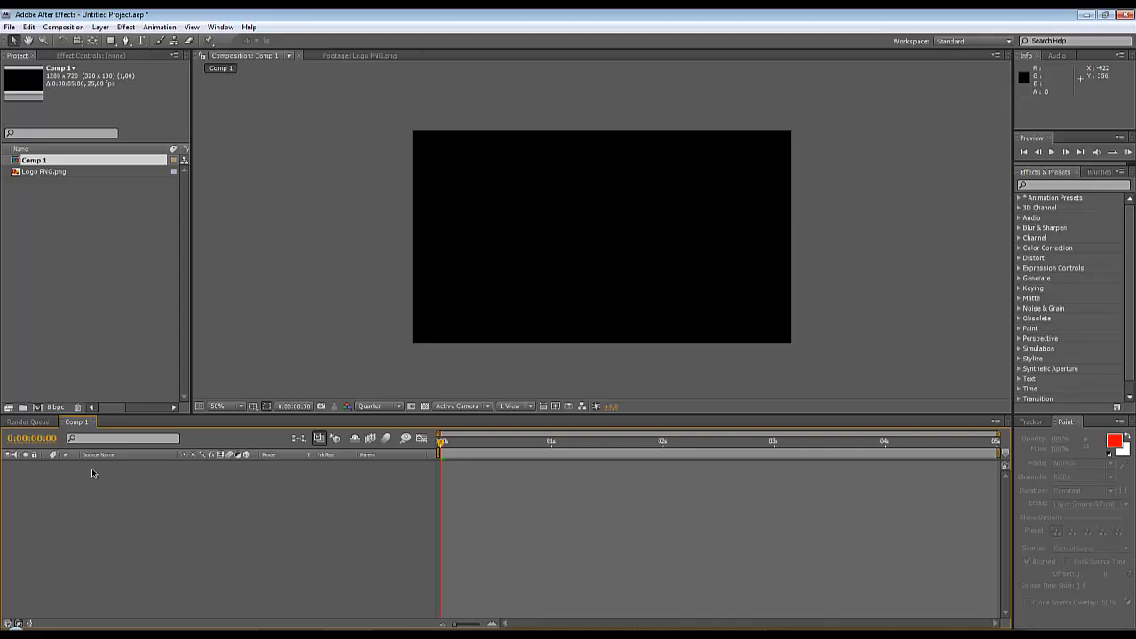
# - Add a purple solid layer of 1280 x 720 px to the composition
pyautogui.click(125, 27)
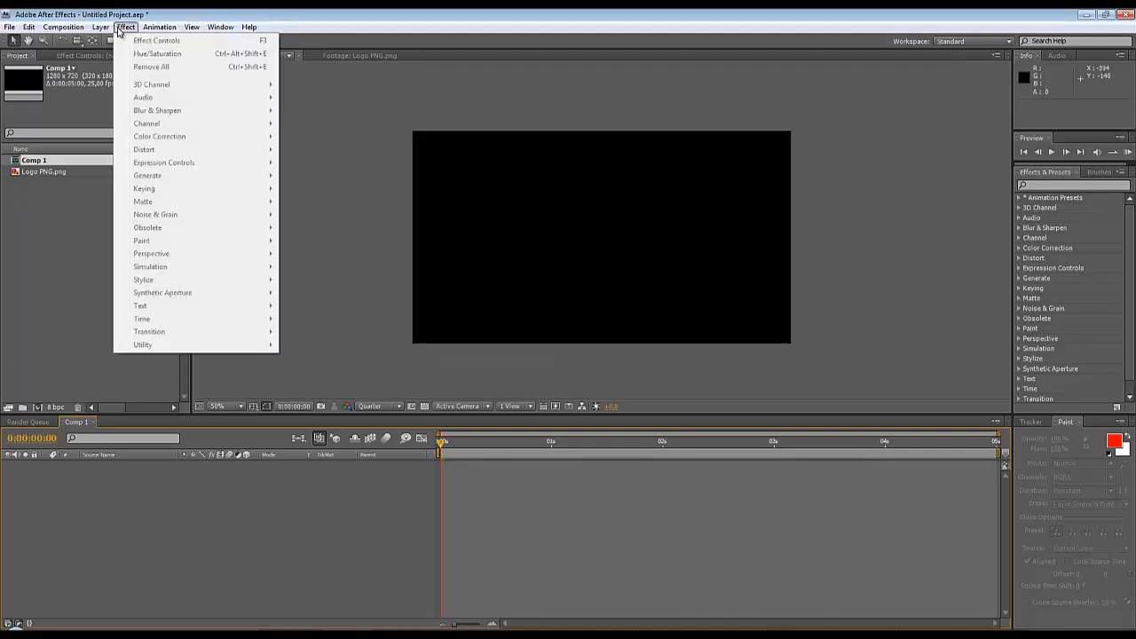
pyautogui.moveTo(103, 28)
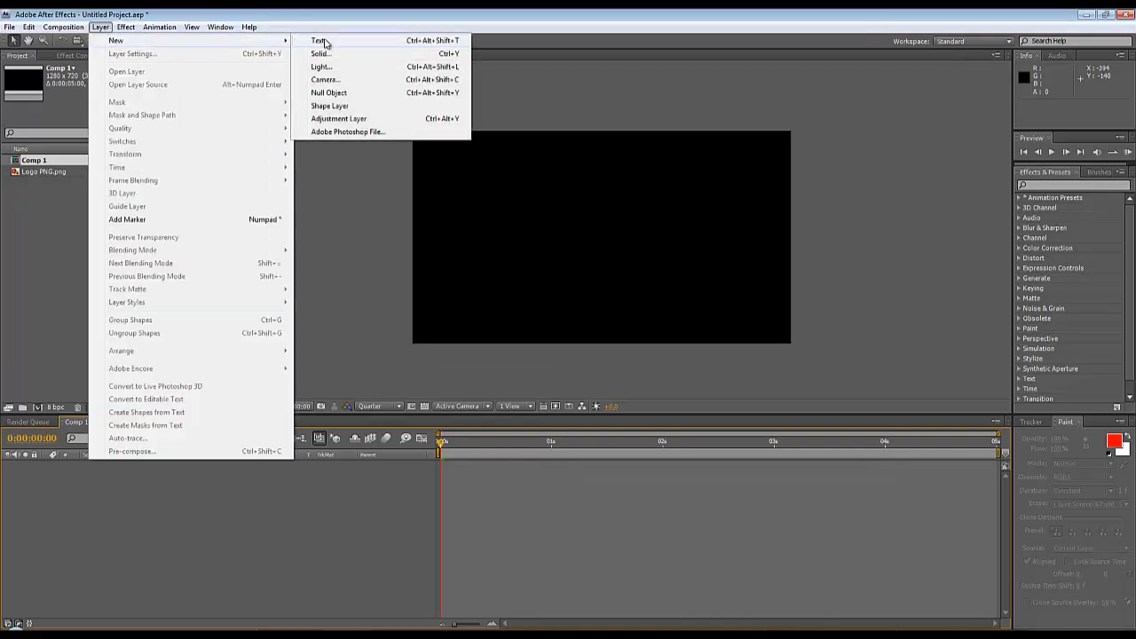
pyautogui.click(327, 56)
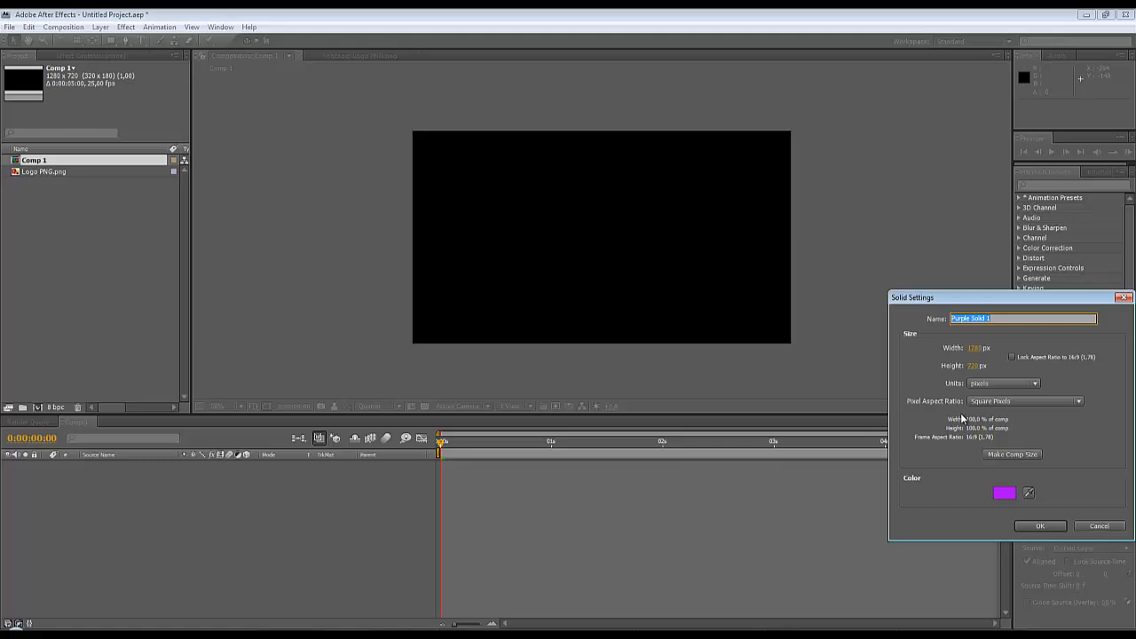
pyautogui.click(1035, 525)
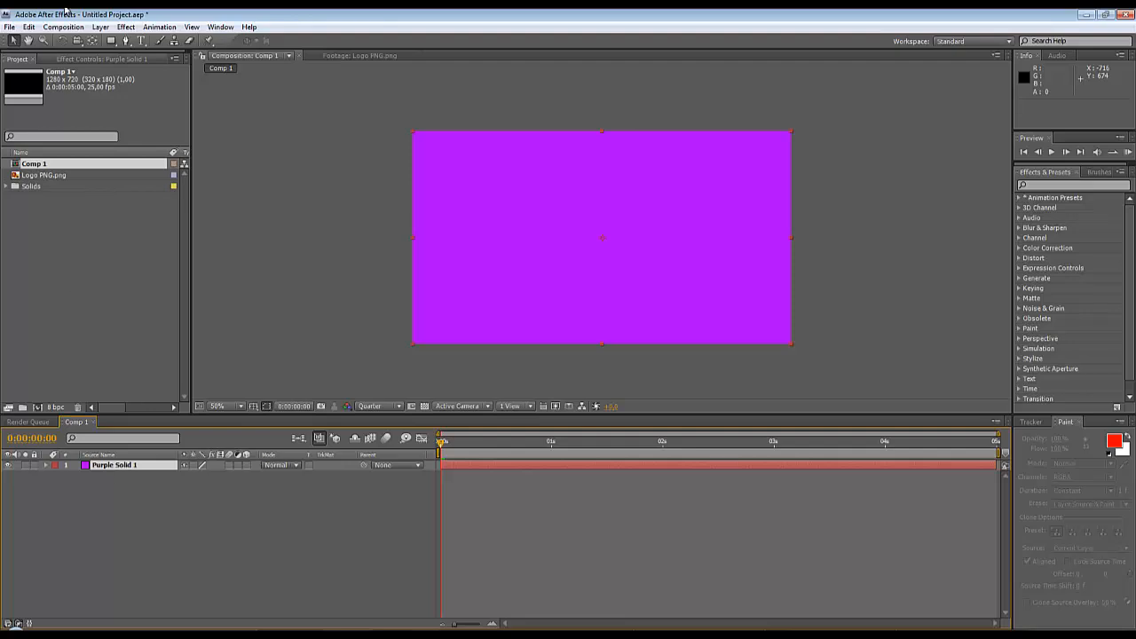
# - Draw a closed four-point mask near the middle of the purple solid with the Pen tool
pyautogui.click(125, 42)
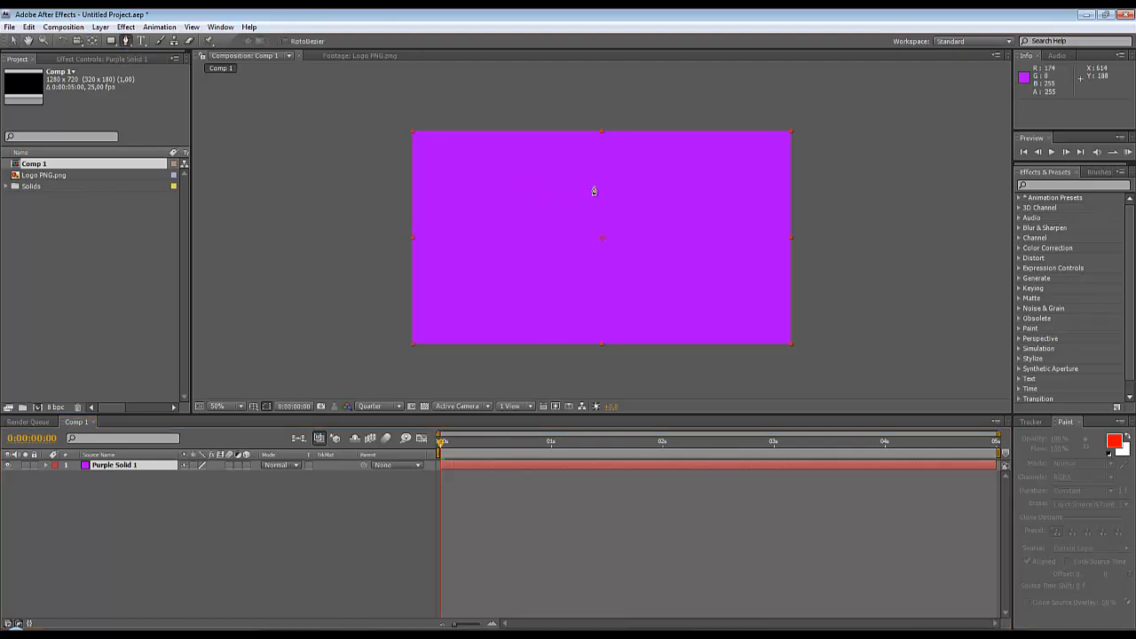
pyautogui.click(593, 186)
pyautogui.click(656, 229)
pyautogui.click(604, 264)
pyautogui.click(557, 222)
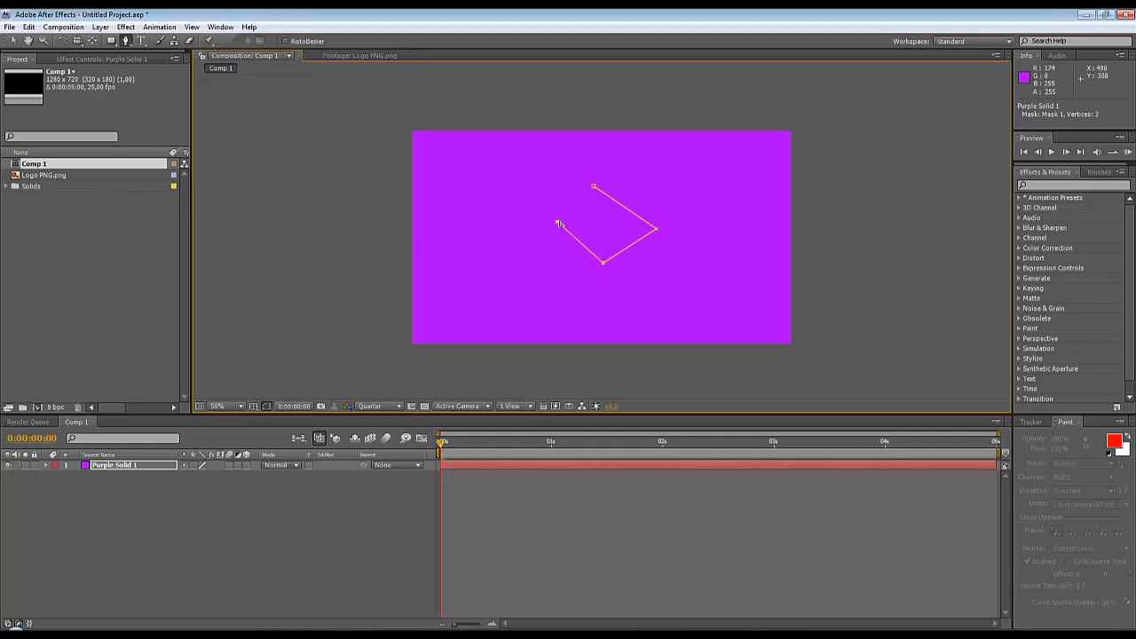
pyautogui.click(594, 186)
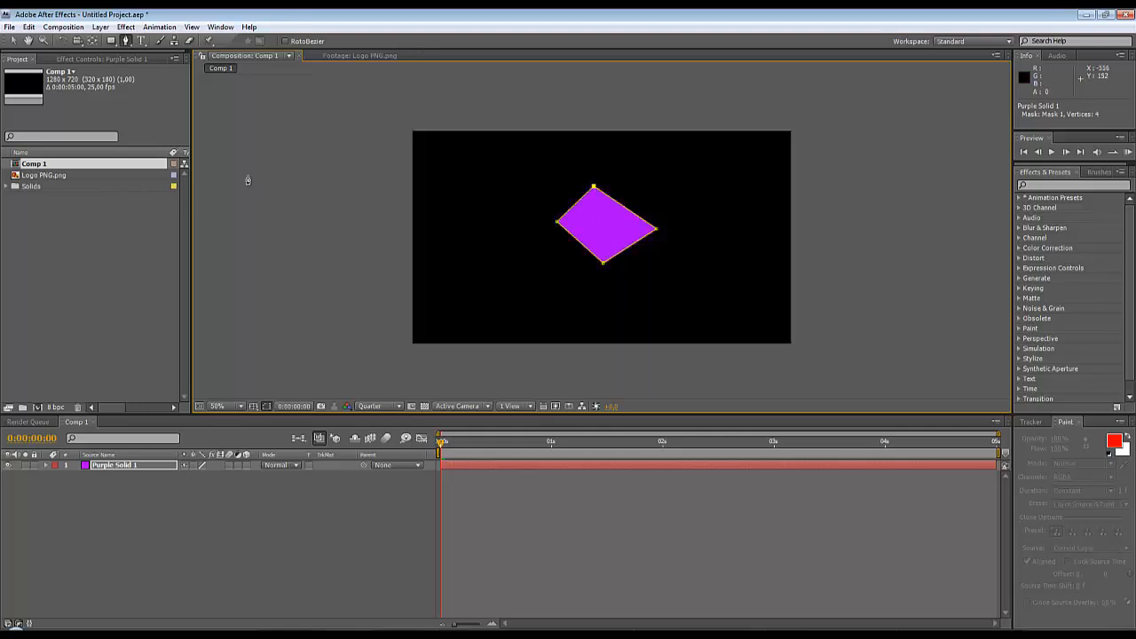
# - Undo the whole pen-drawn mask on the purple solid
pyautogui.hotkey('ctrl', 'z')
pyautogui.hotkey('ctrl', 'z')
pyautogui.hotkey('ctrl', 'z')
pyautogui.hotkey('ctrl', 'z')
pyautogui.hotkey('ctrl', 'z')
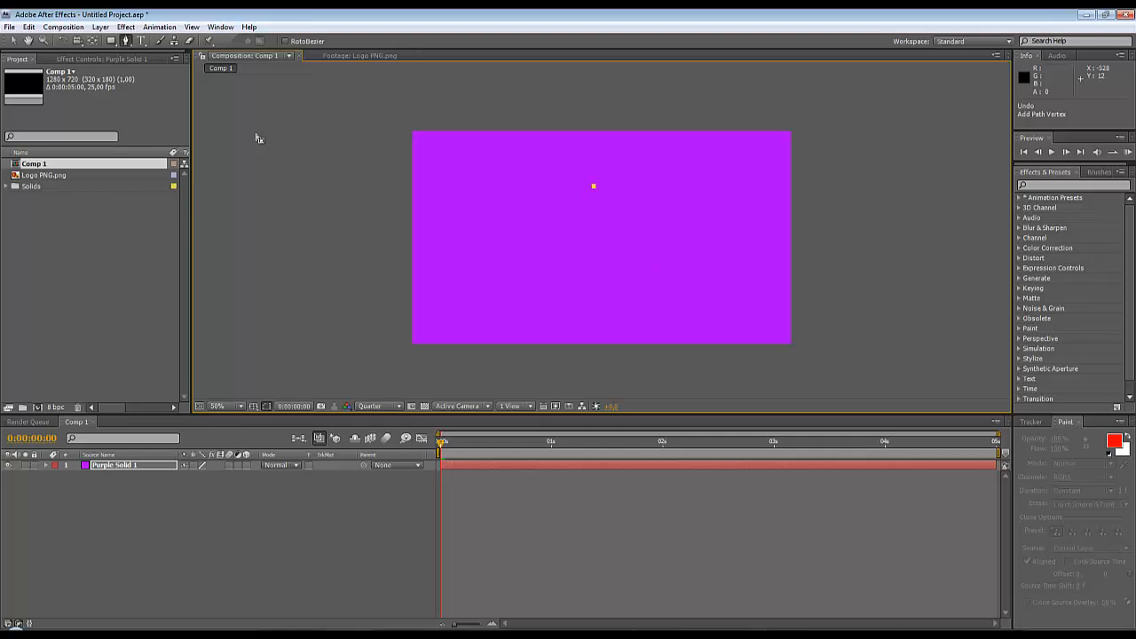
# - Add a new default mask to the purple solid layer
pyautogui.click(100, 27)
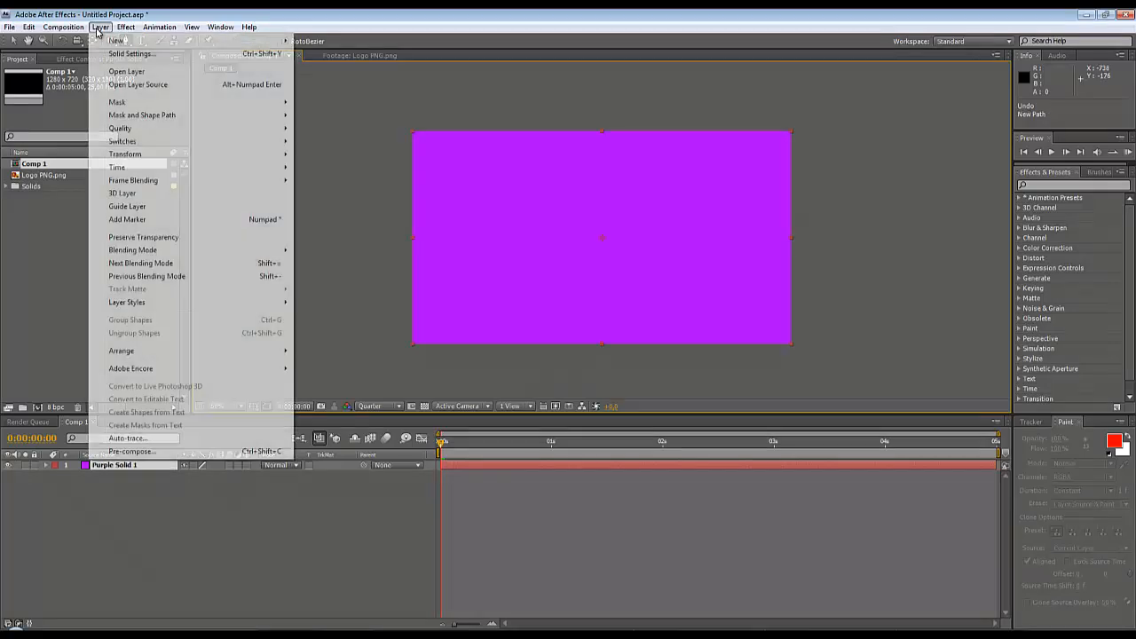
pyautogui.moveTo(125, 44)
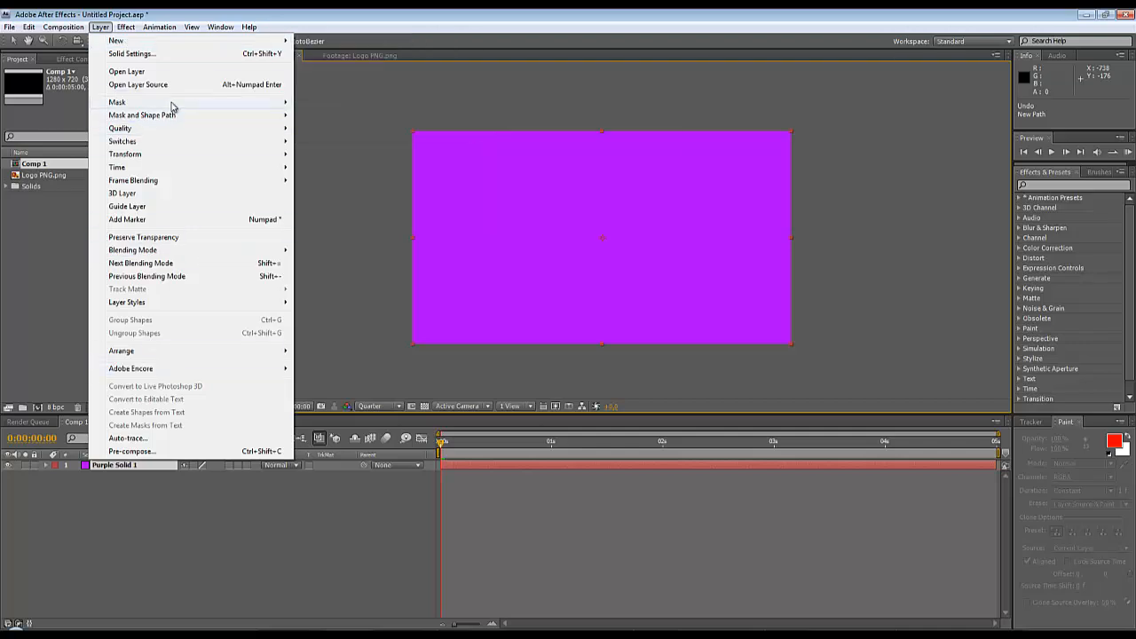
pyautogui.moveTo(174, 104)
pyautogui.click(379, 103)
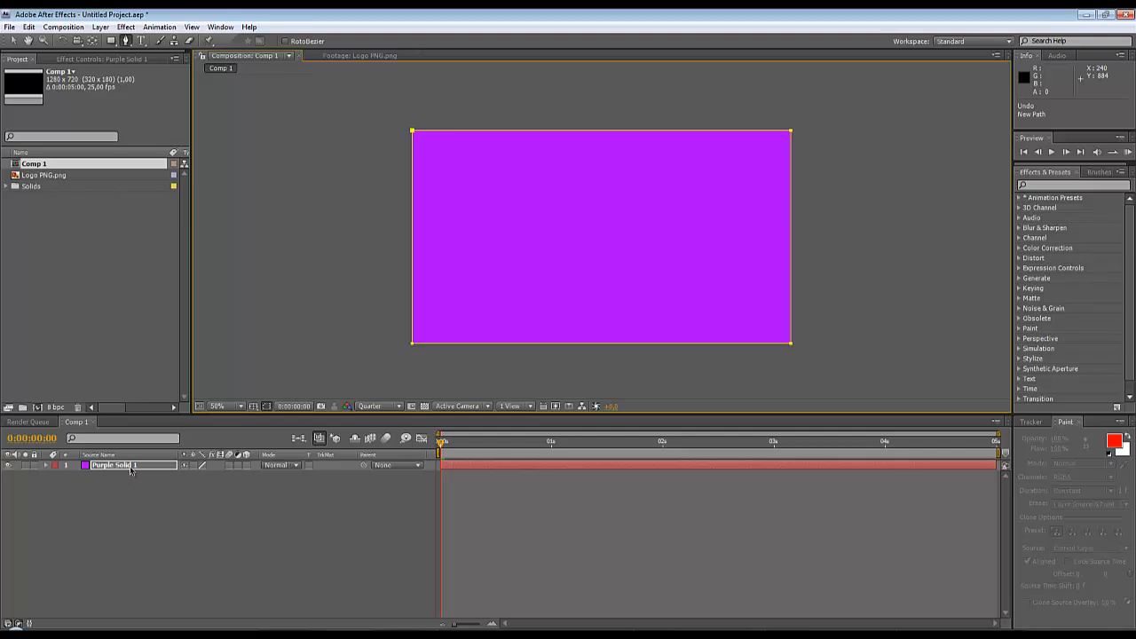
# - Expand the solid's mask properties and choose to reset the shape of Mask 1 to an ellipse
pyautogui.click(46, 467)
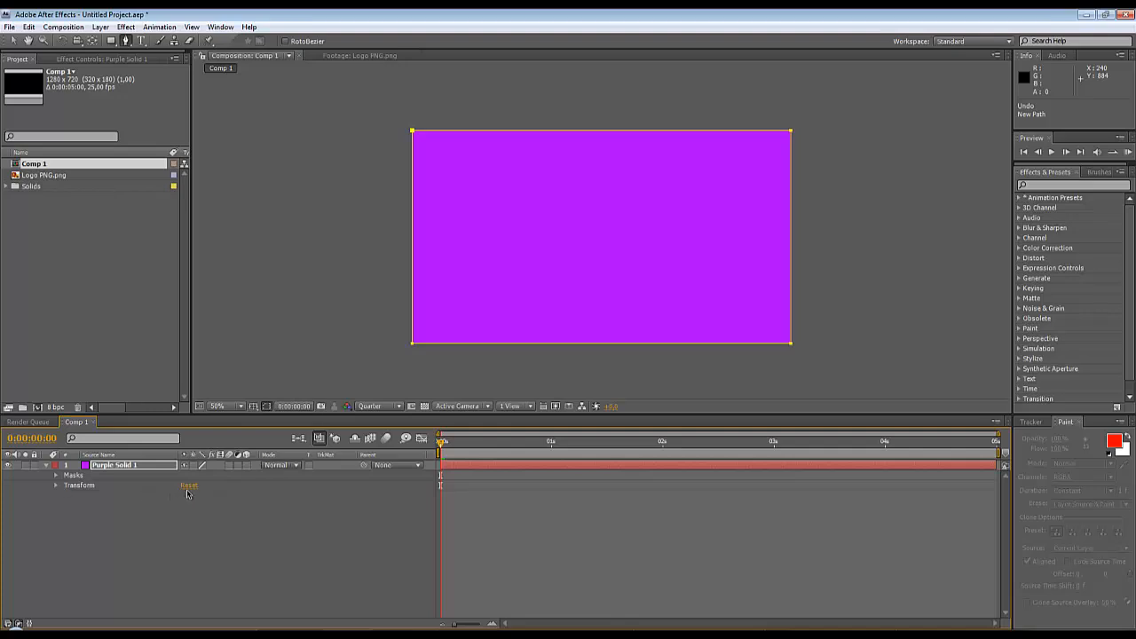
pyautogui.click(46, 465)
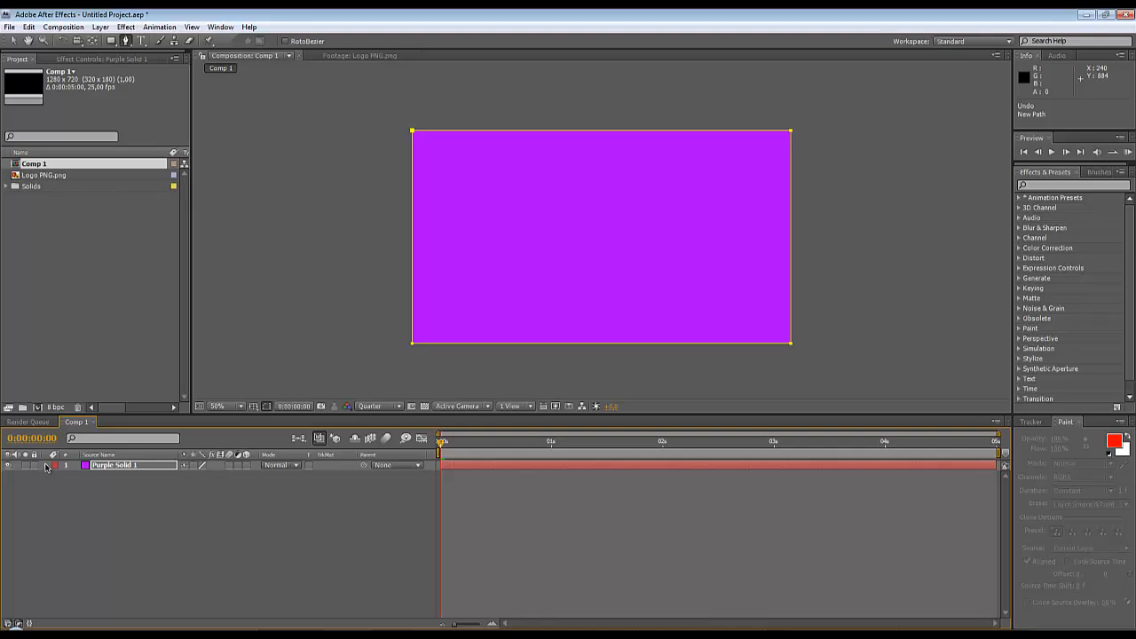
pyautogui.click(46, 465)
pyautogui.click(56, 476)
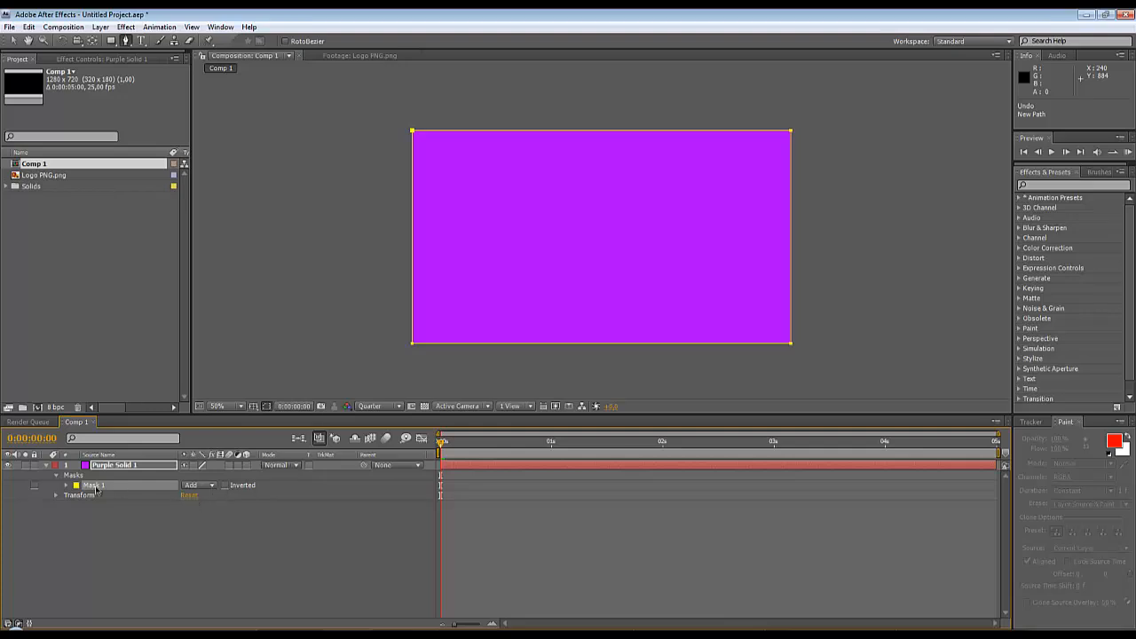
pyautogui.click(66, 485)
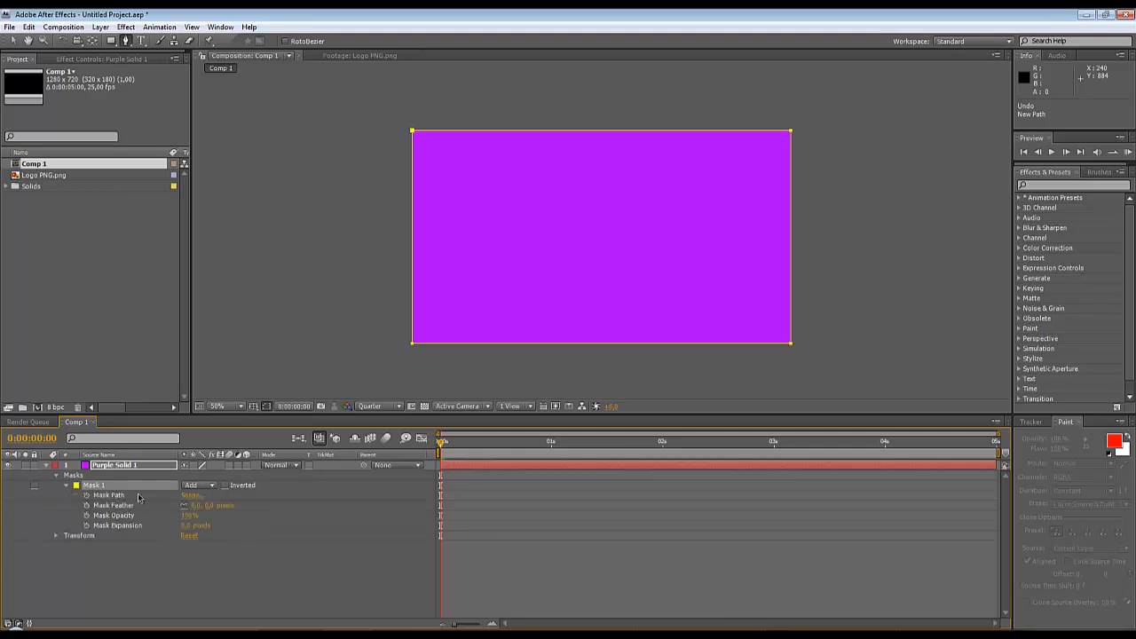
pyautogui.click(191, 497)
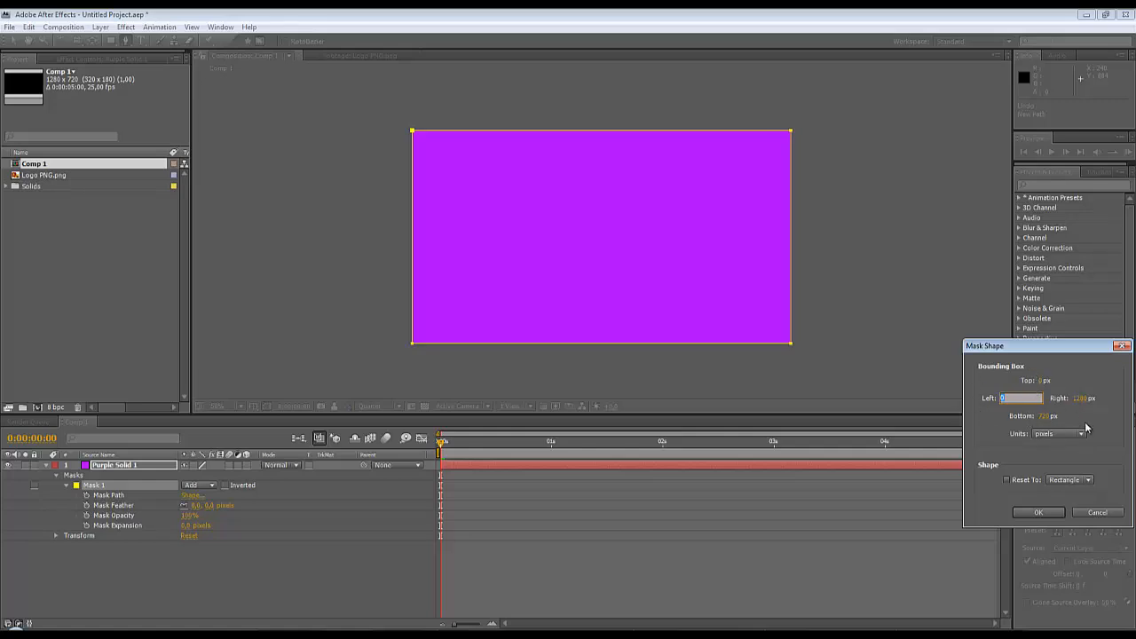
pyautogui.click(1006, 480)
pyautogui.click(1089, 480)
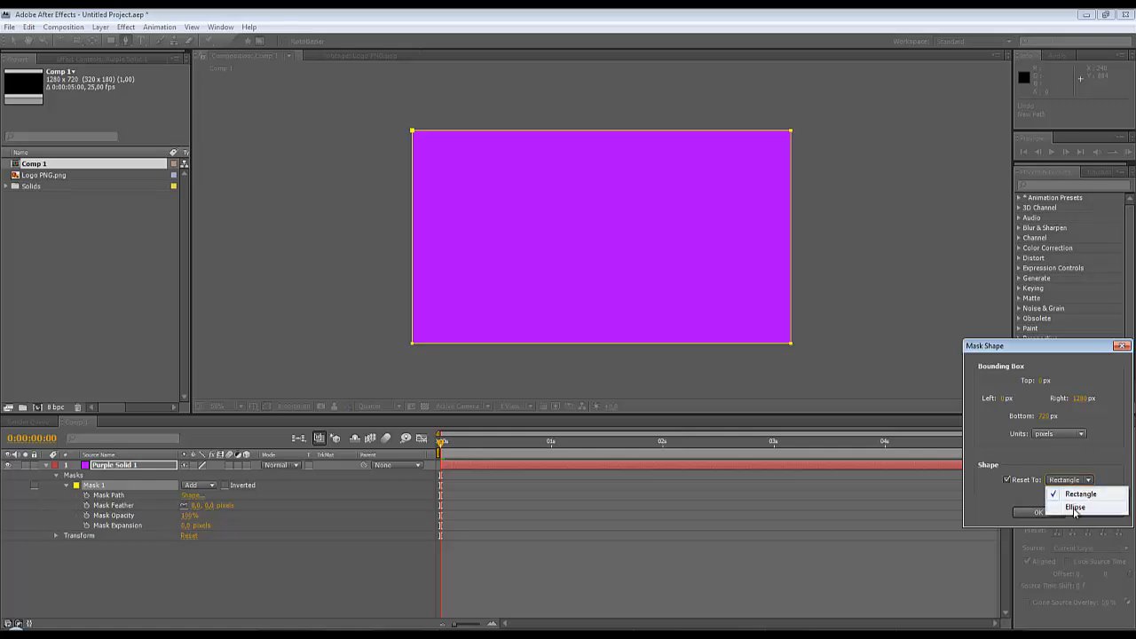
pyautogui.click(1075, 508)
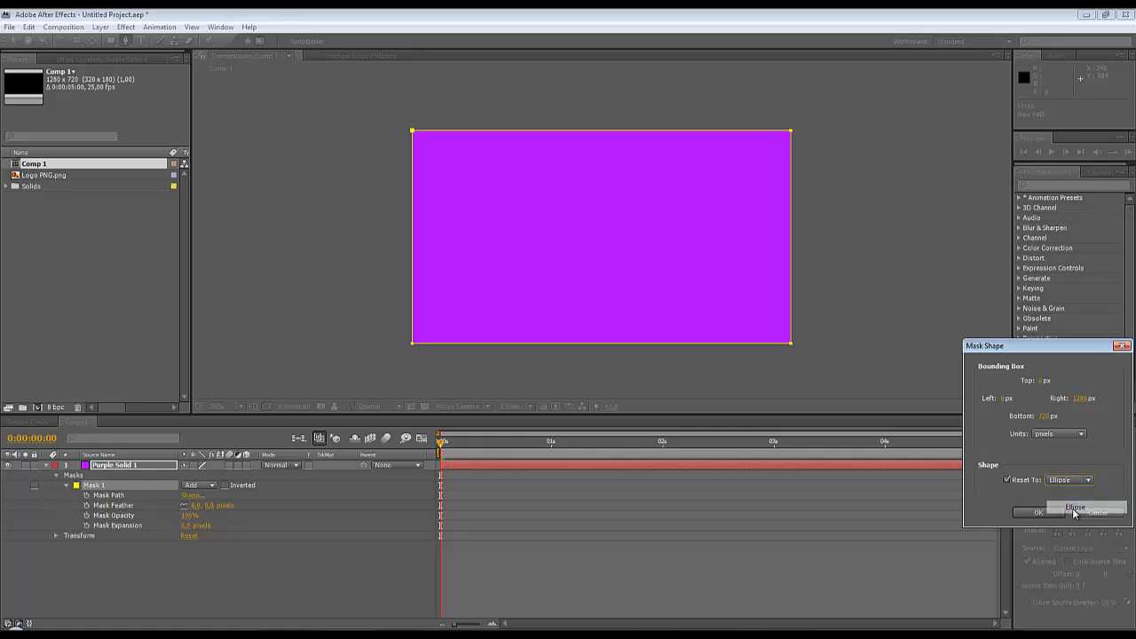
# - Set the mask bounding box's right and bottom values to 360 px and apply the elliptical shape
pyautogui.click(1043, 382)
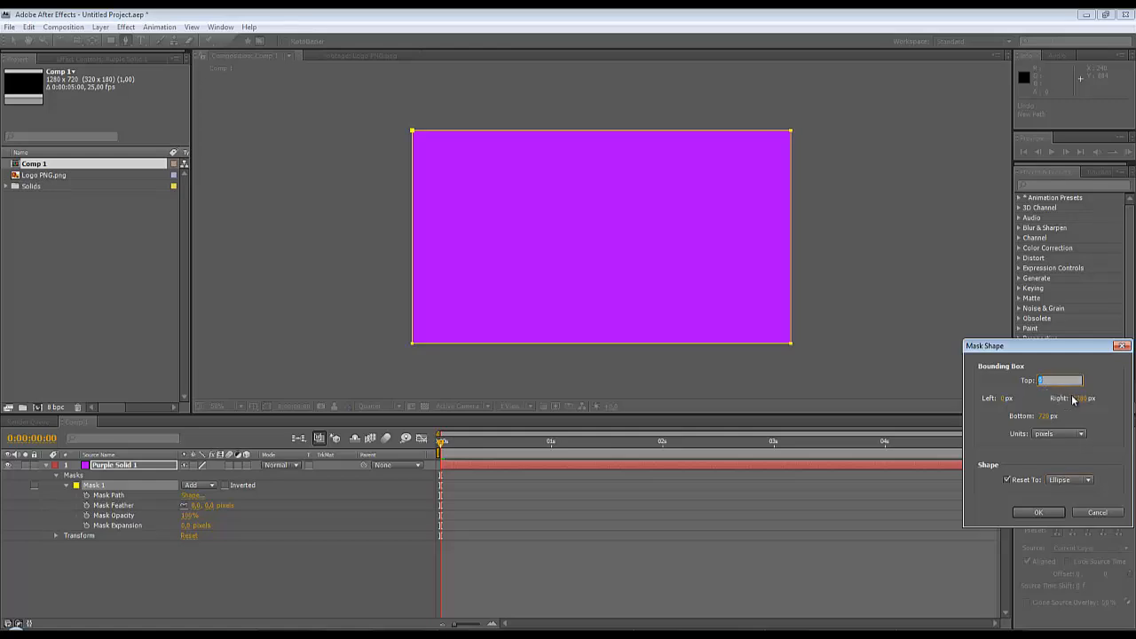
pyautogui.click(1073, 400)
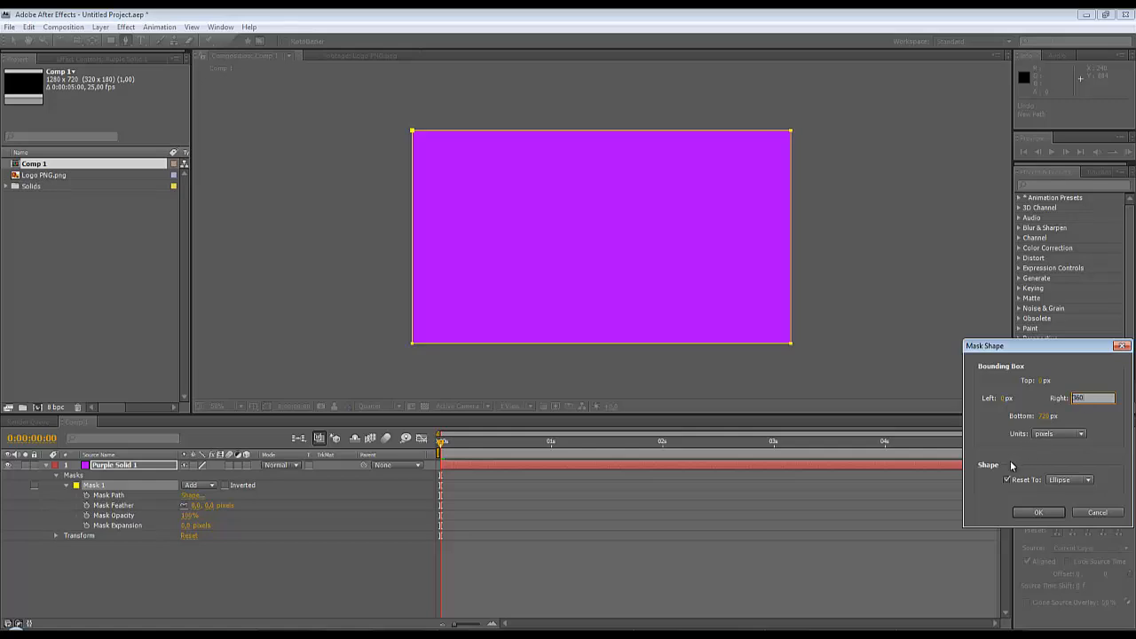
pyautogui.press('Tab')
pyautogui.write('360')
pyautogui.press('Tab')
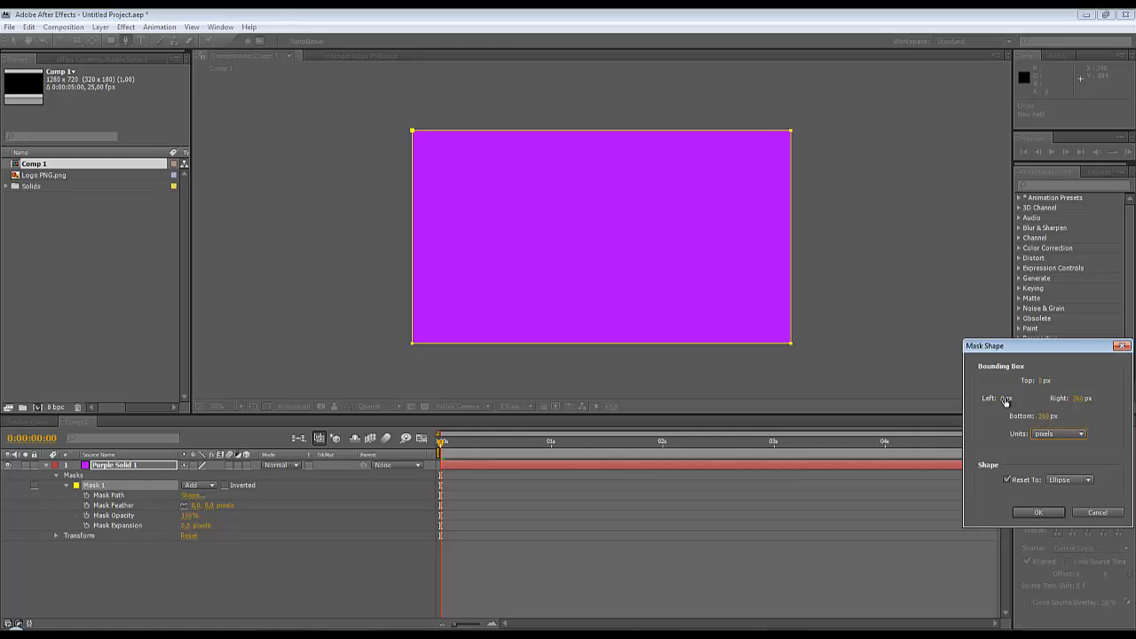
pyautogui.click(1036, 512)
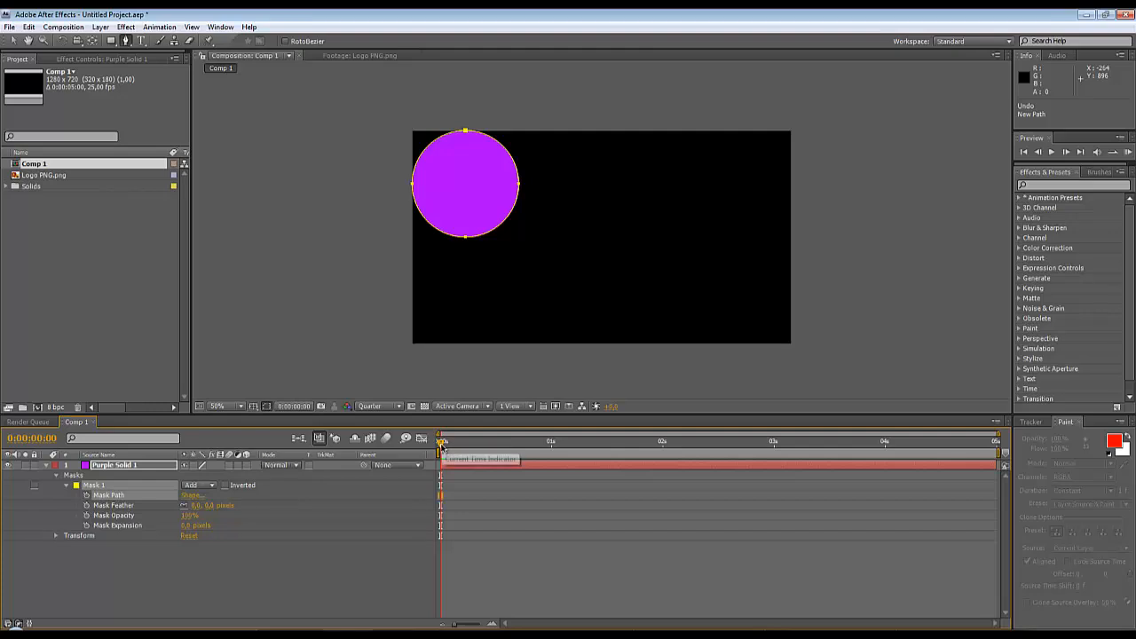
# - Set the current time to 0:00:02:00 and move the circular mask to the centre of the composition
pyautogui.moveTo(442, 449); pyautogui.dragTo(663, 451)
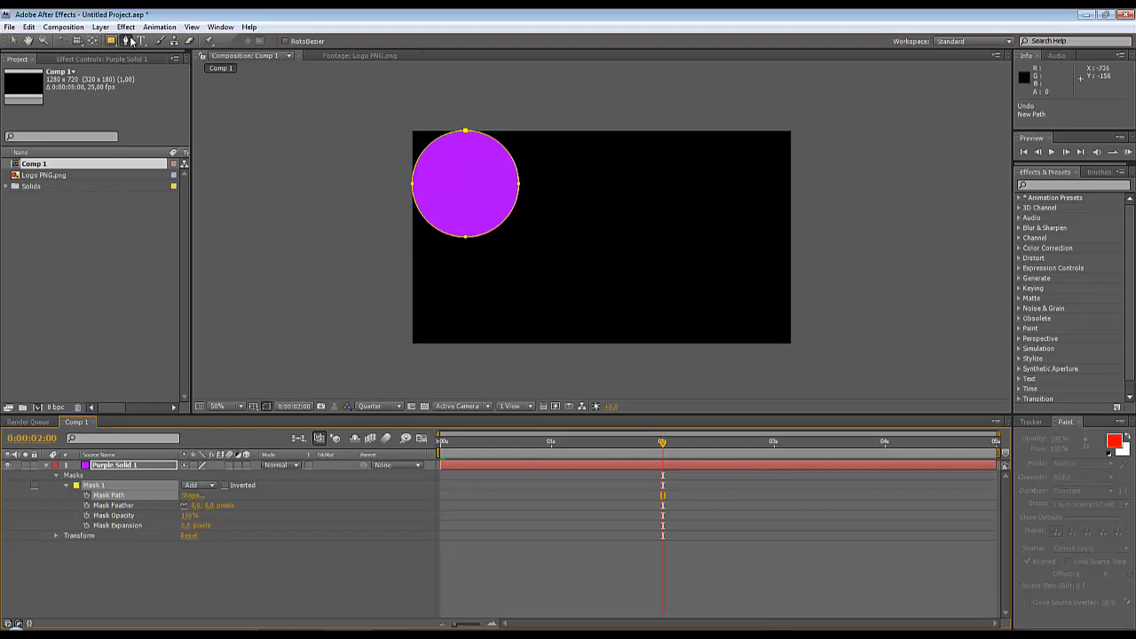
pyautogui.click(15, 43)
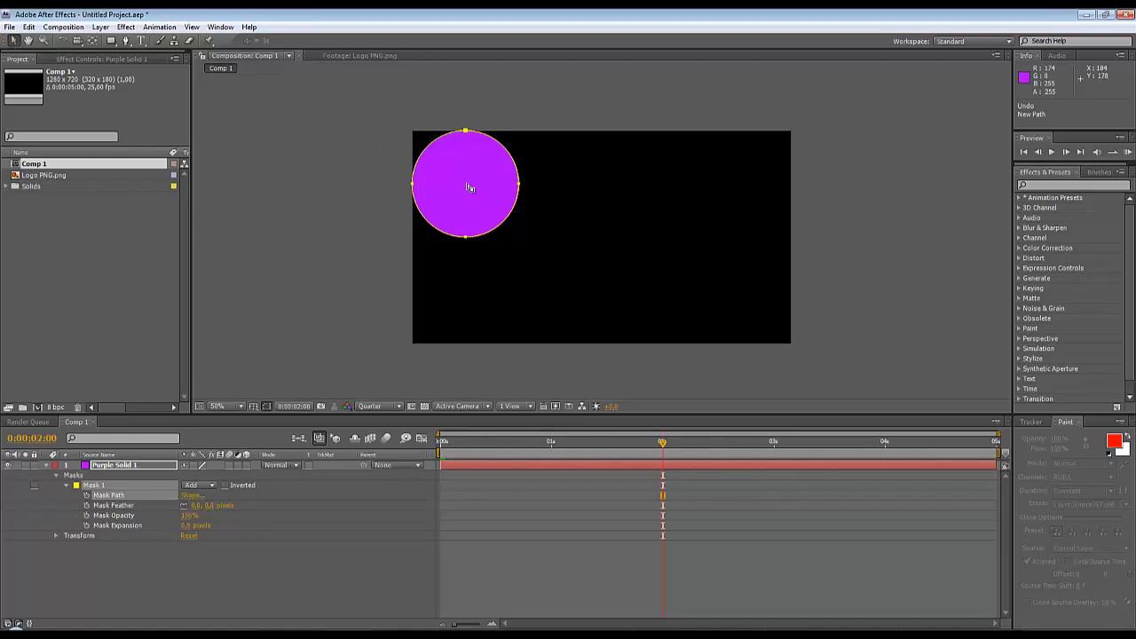
pyautogui.moveTo(466, 184)
pyautogui.mouseDown()
pyautogui.moveTo(588, 238)
pyautogui.moveTo(468, 184)
pyautogui.mouseUp()
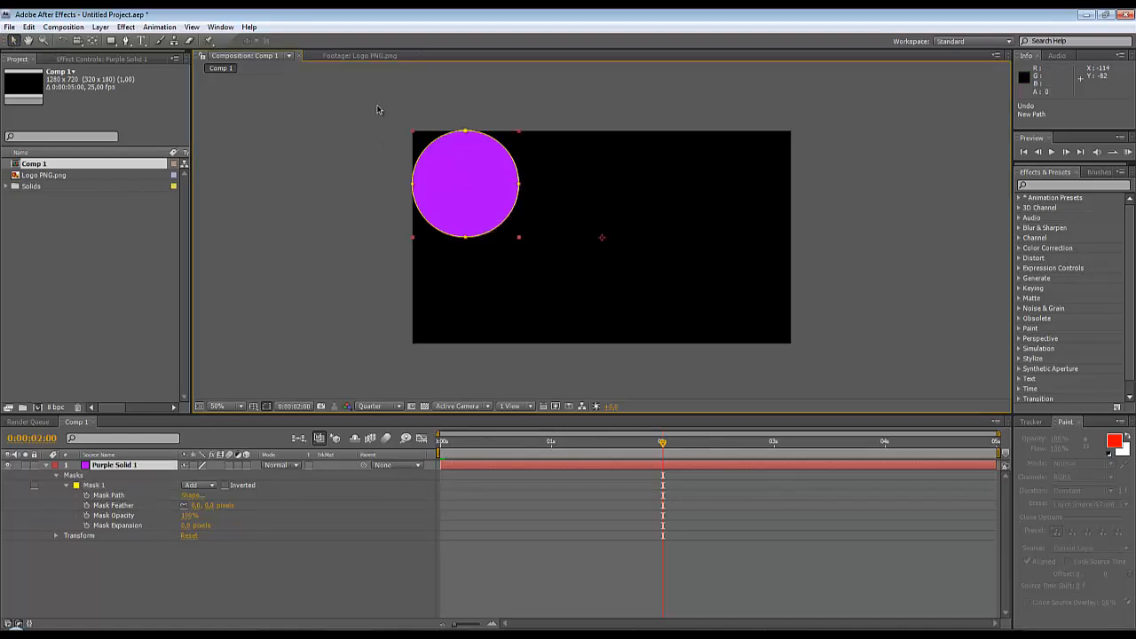
pyautogui.click(378, 109)
pyautogui.click(481, 193)
pyautogui.click(355, 102)
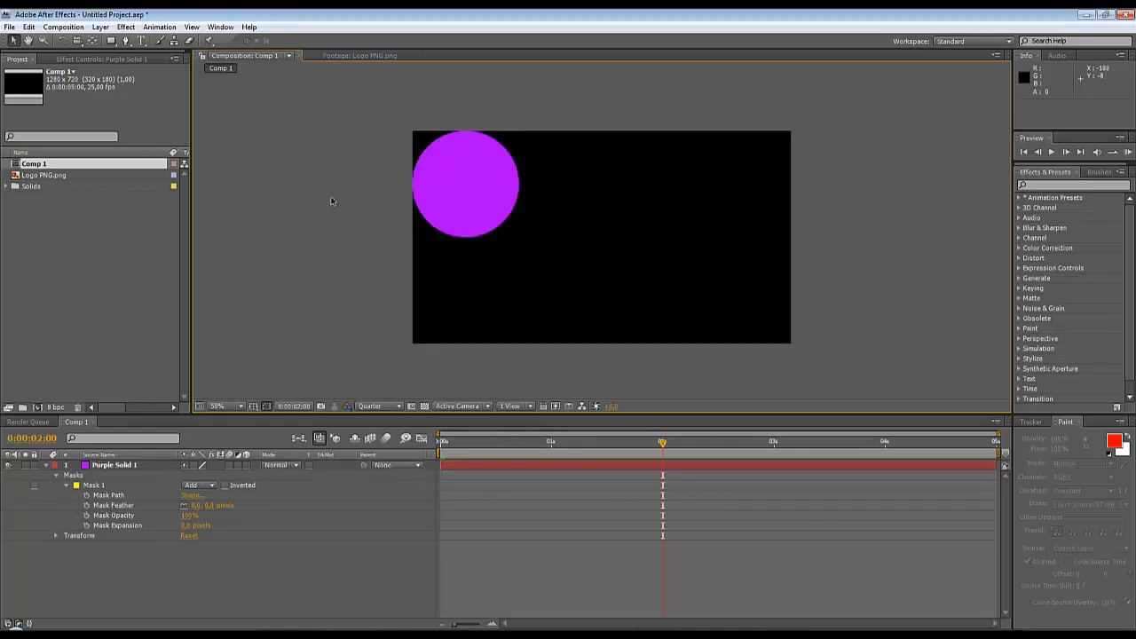
pyautogui.click(95, 485)
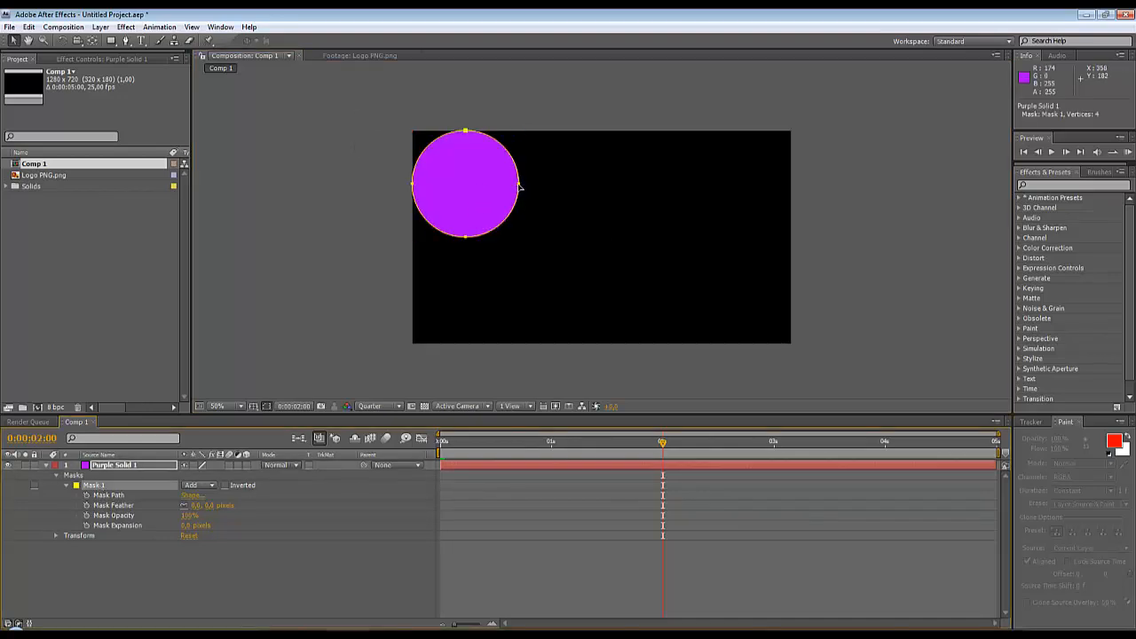
pyautogui.moveTo(519, 186); pyautogui.dragTo(656, 237)
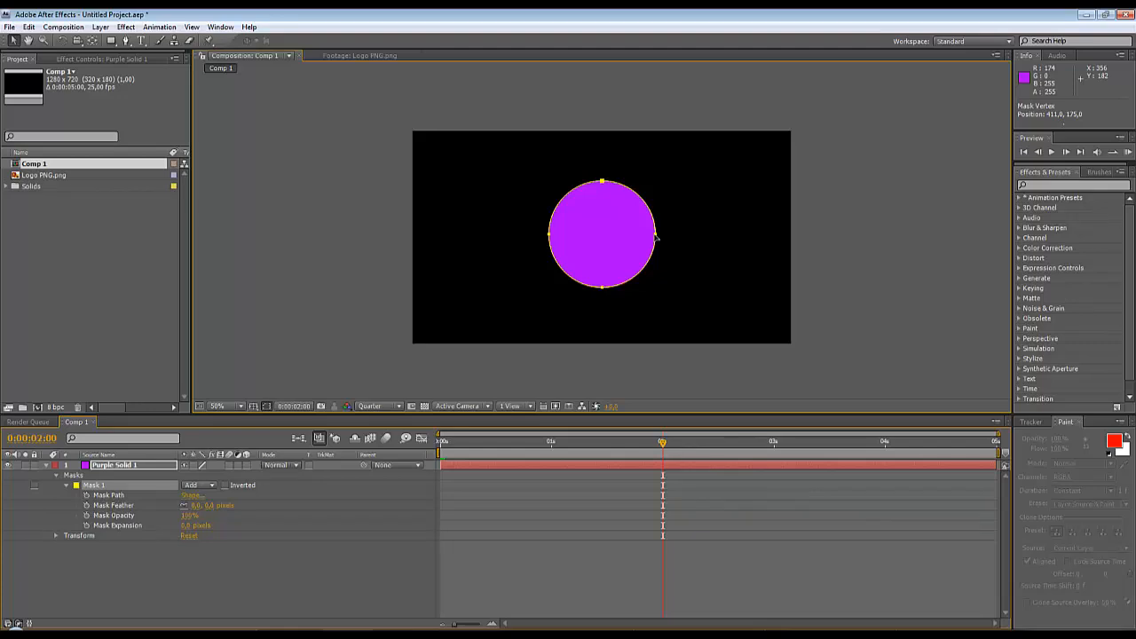
pyautogui.moveTo(656, 237); pyautogui.dragTo(655, 237)
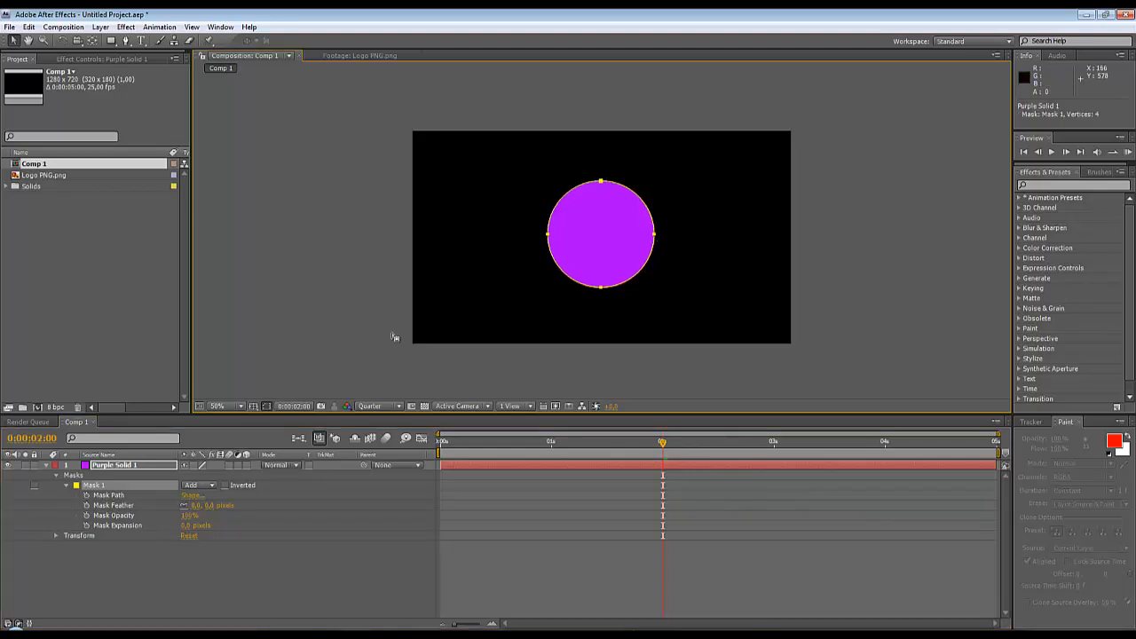
# - Enlarge Mask 1 by setting its bounding box to left -97, top -382, right 1377 and bottom 1102 px
pyautogui.click(191, 495)
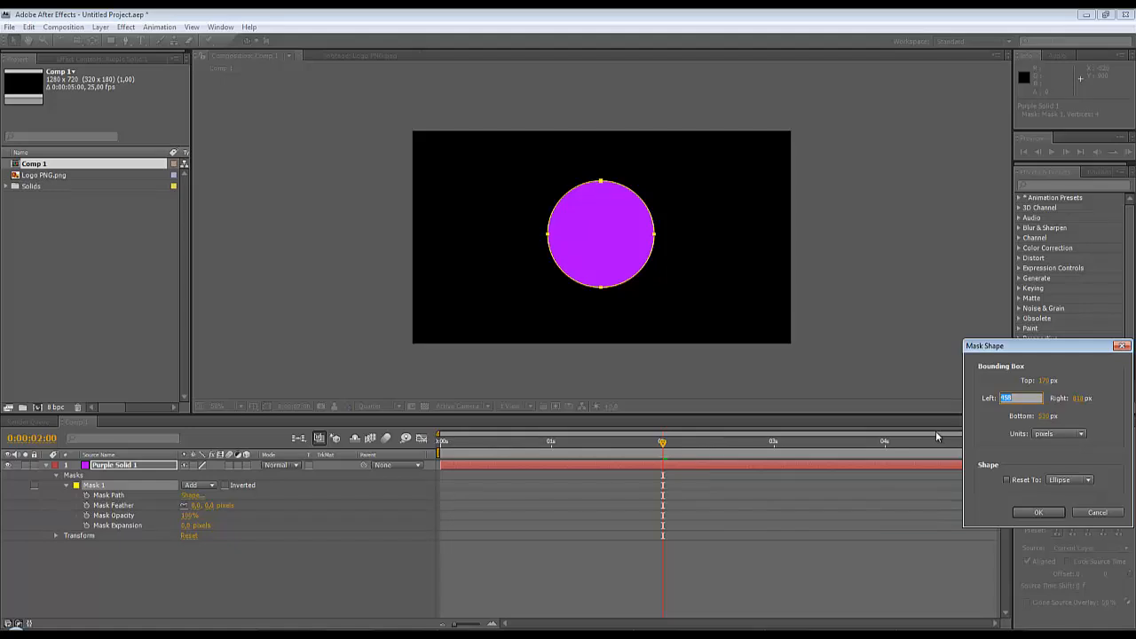
pyautogui.write('97')
pyautogui.hotkey('shift', 'Tab')
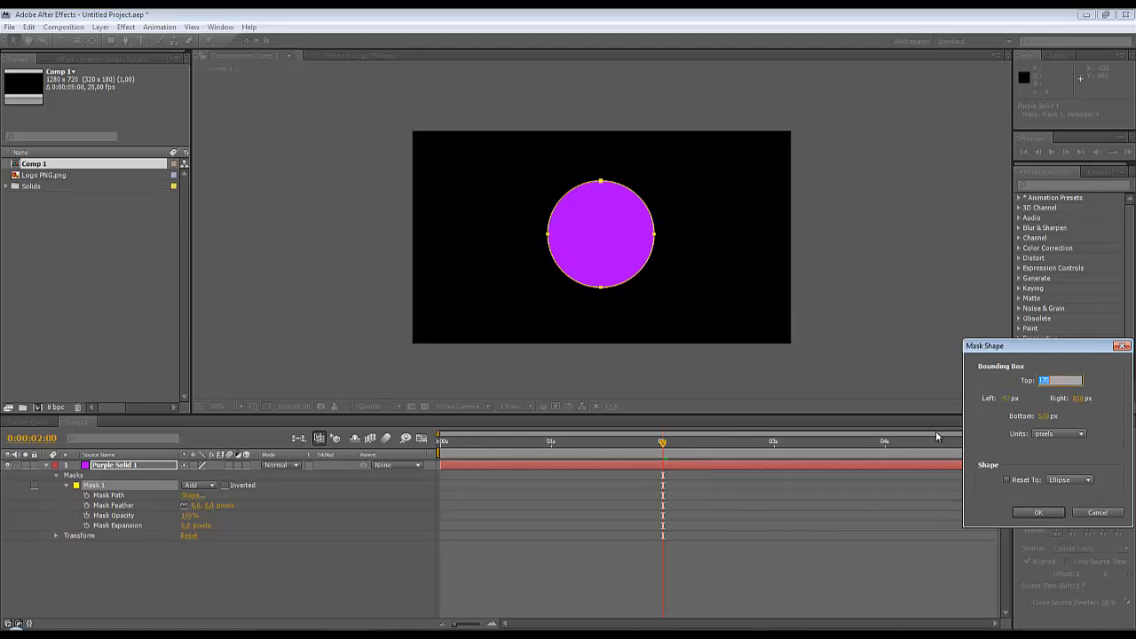
pyautogui.press('BackSpace')
pyautogui.write('38')
pyautogui.press('Tab')
pyautogui.press('Tab')
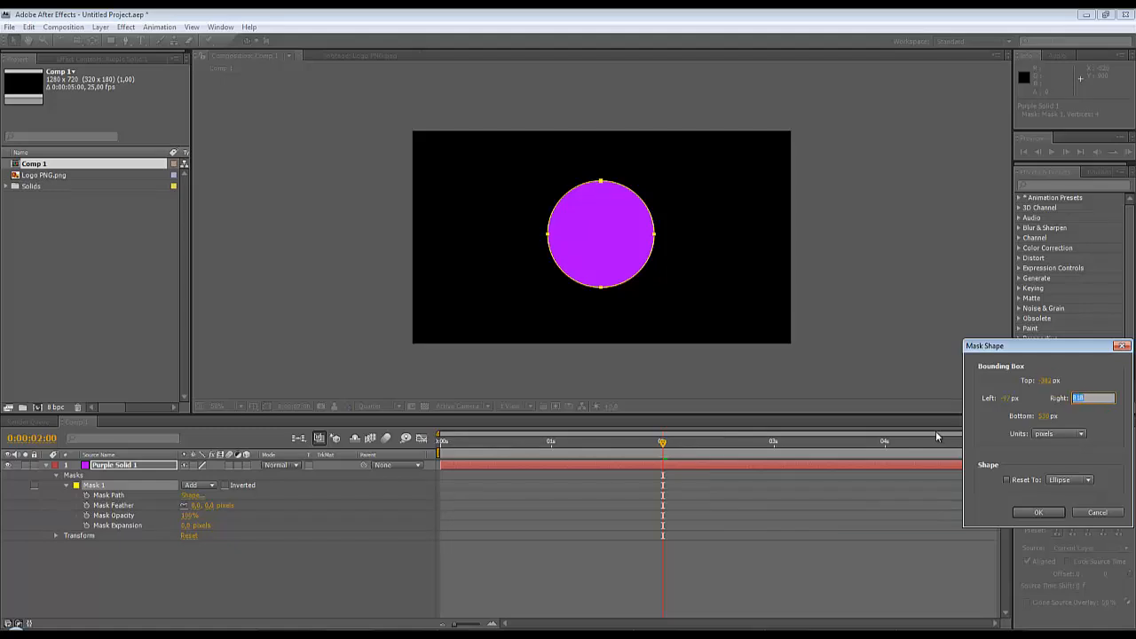
pyautogui.write('377')
pyautogui.press('Tab')
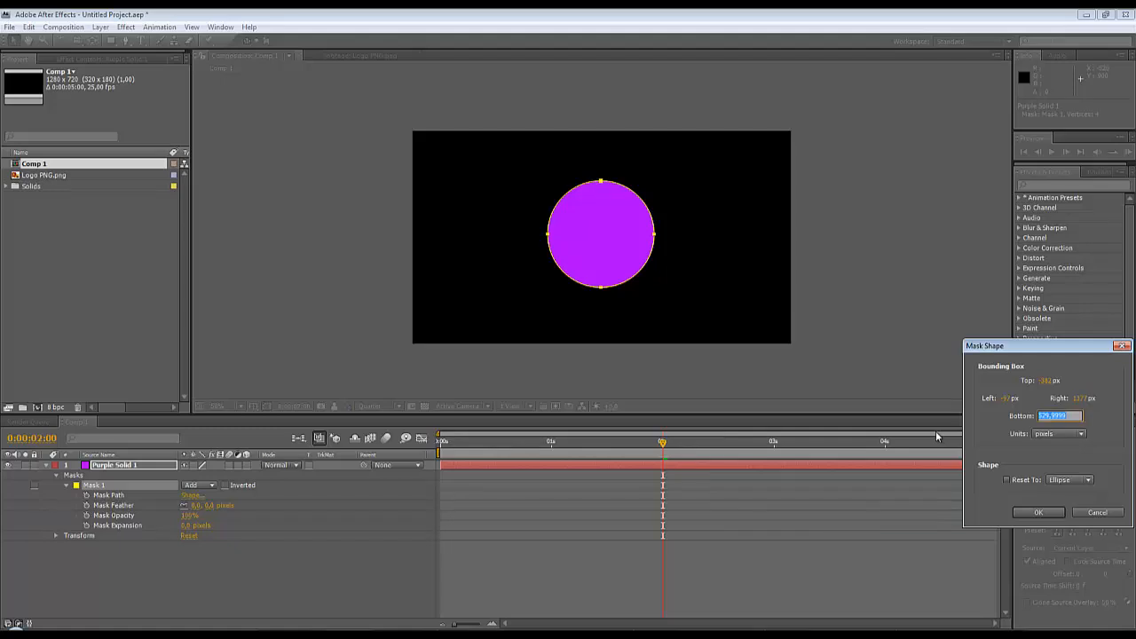
pyautogui.write('1102')
pyautogui.click(1025, 513)
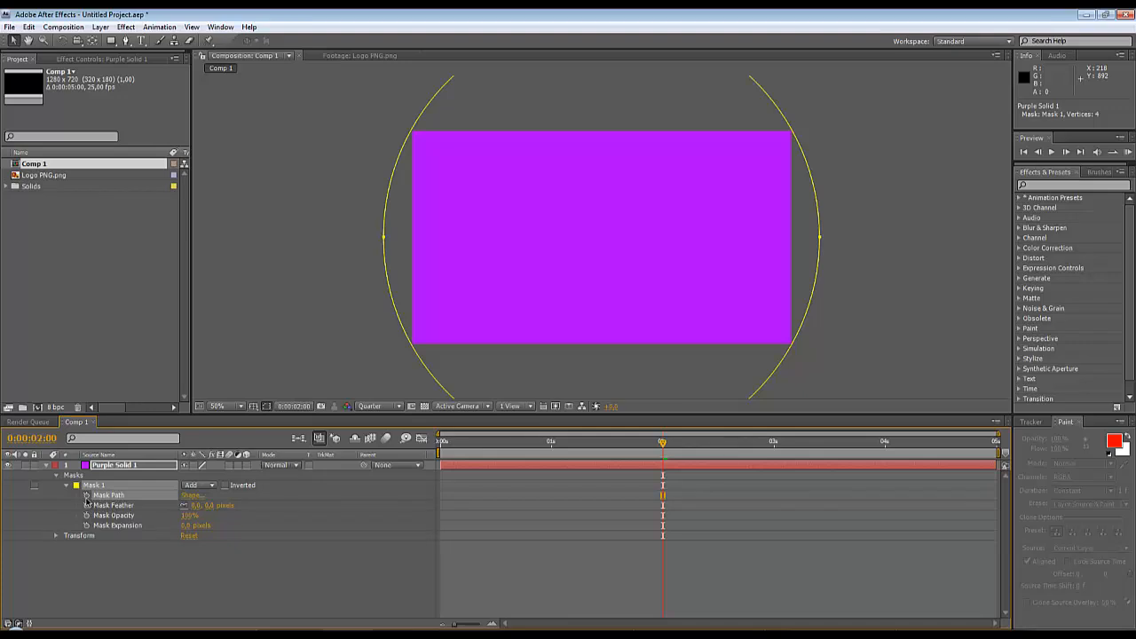
# - Enable keyframing for the Mask Path and move its keyframe to 0:00:04:00
pyautogui.click(86, 496)
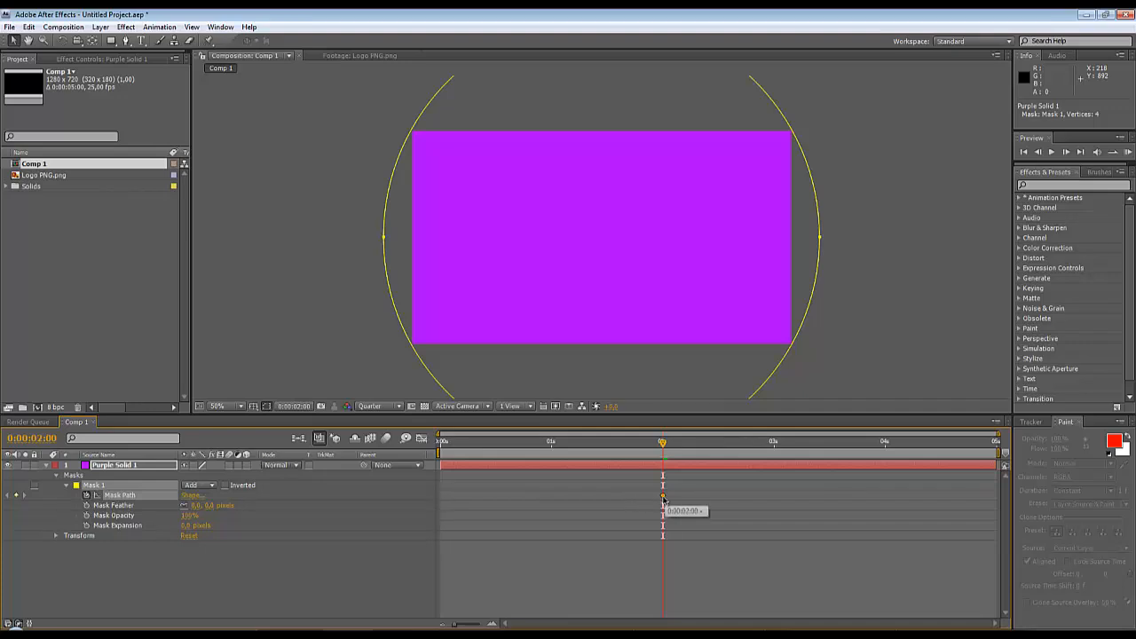
pyautogui.moveTo(664, 496); pyautogui.dragTo(699, 496)
pyautogui.moveTo(783, 515); pyautogui.dragTo(886, 520)
pyautogui.click(895, 446)
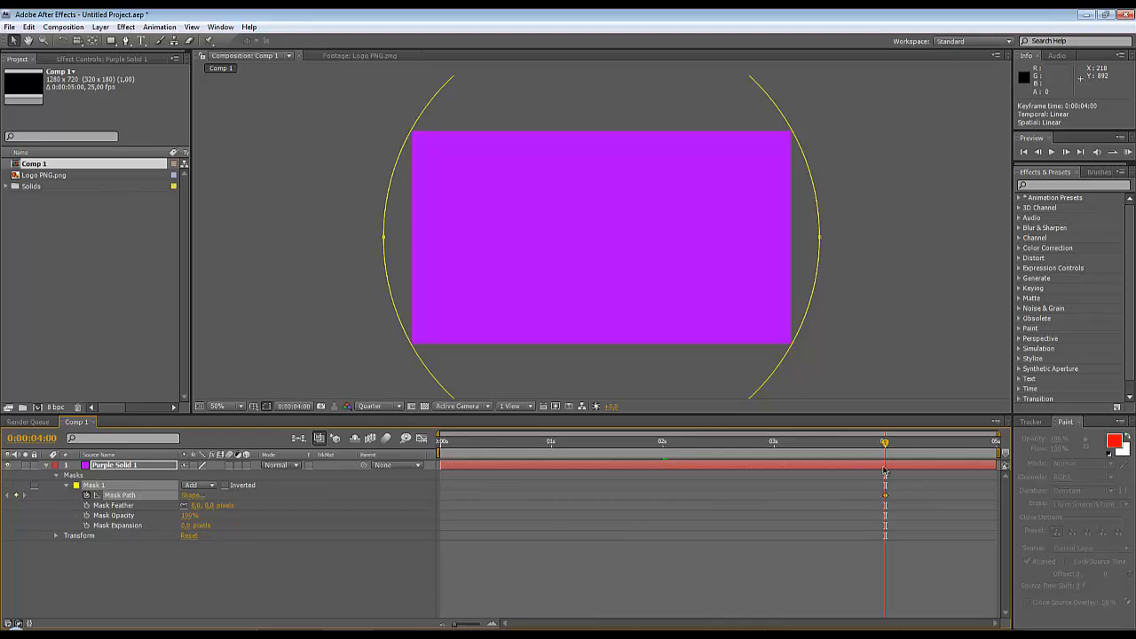
# - Set the current time to 0:00:00:00 and add a Mask Path keyframe there
pyautogui.moveTo(888, 456); pyautogui.dragTo(442, 459)
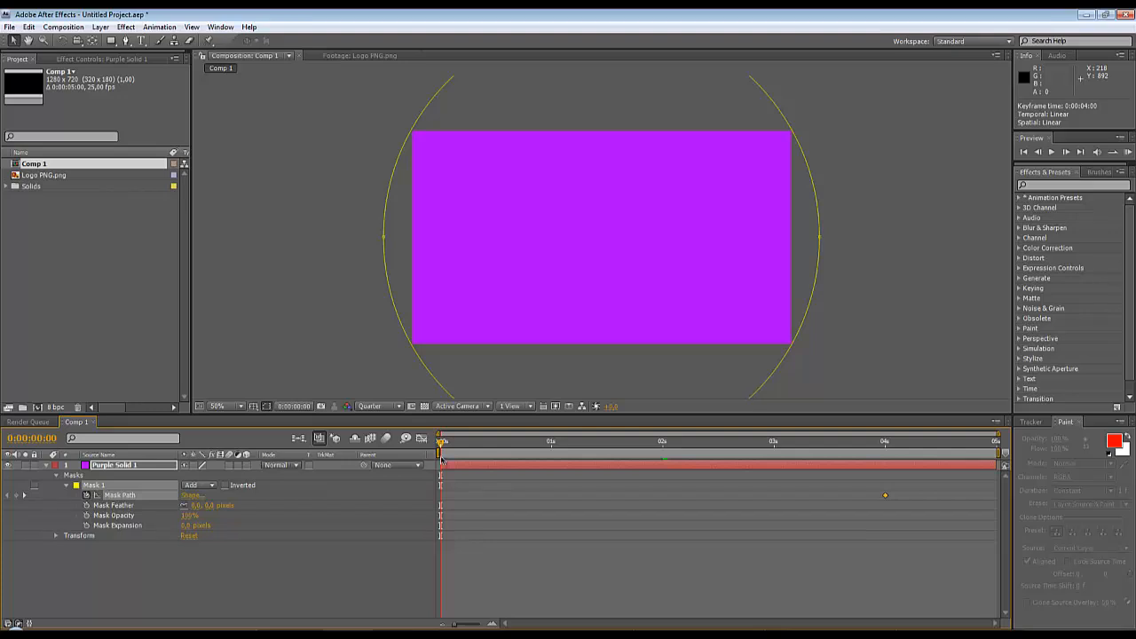
pyautogui.moveTo(440, 453)
pyautogui.mouseDown()
pyautogui.moveTo(579, 449)
pyautogui.moveTo(442, 453)
pyautogui.mouseUp()
pyautogui.click(16, 495)
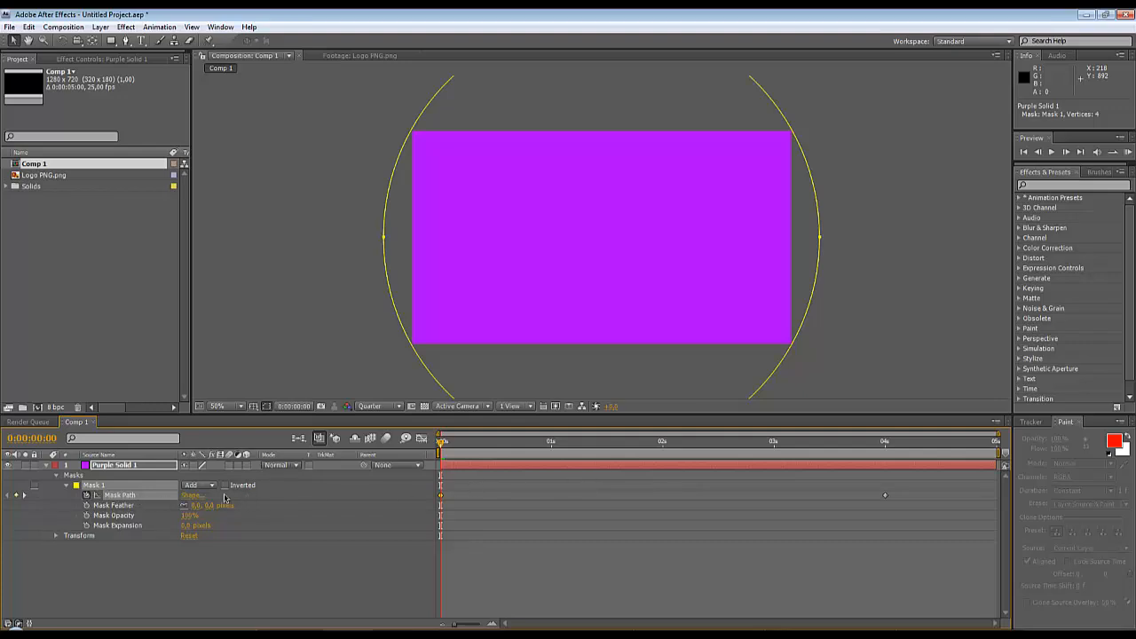
# - Shrink the starting mask to a central point, with left and right at 640 px, top and bottom at 360 px, and preview the animation
pyautogui.click(192, 497)
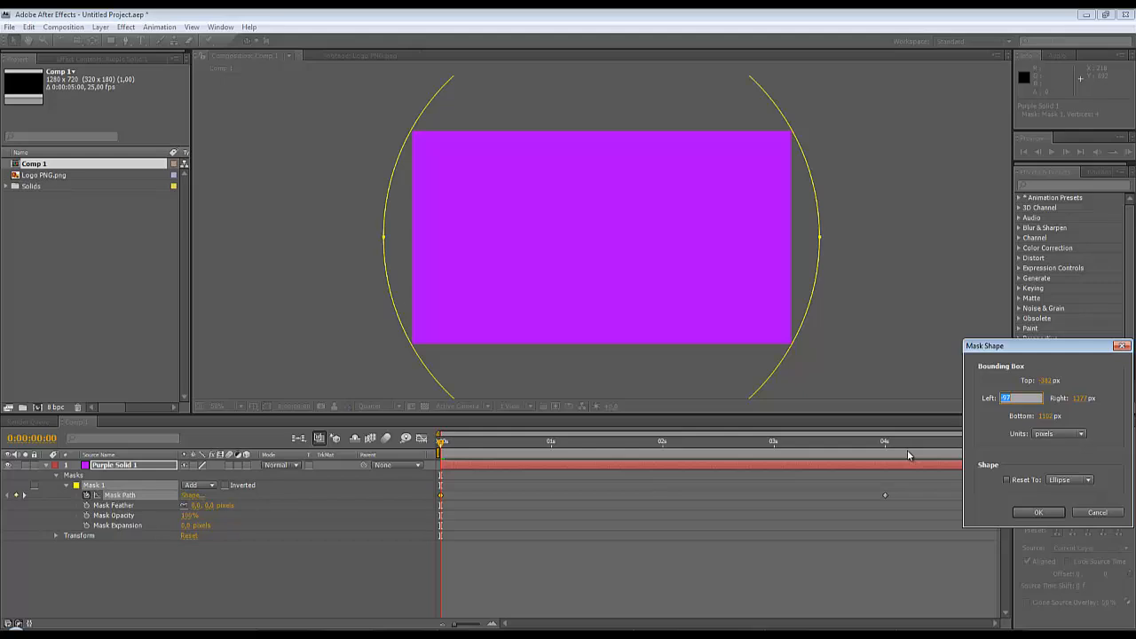
pyautogui.write('5')
pyautogui.press('Tab')
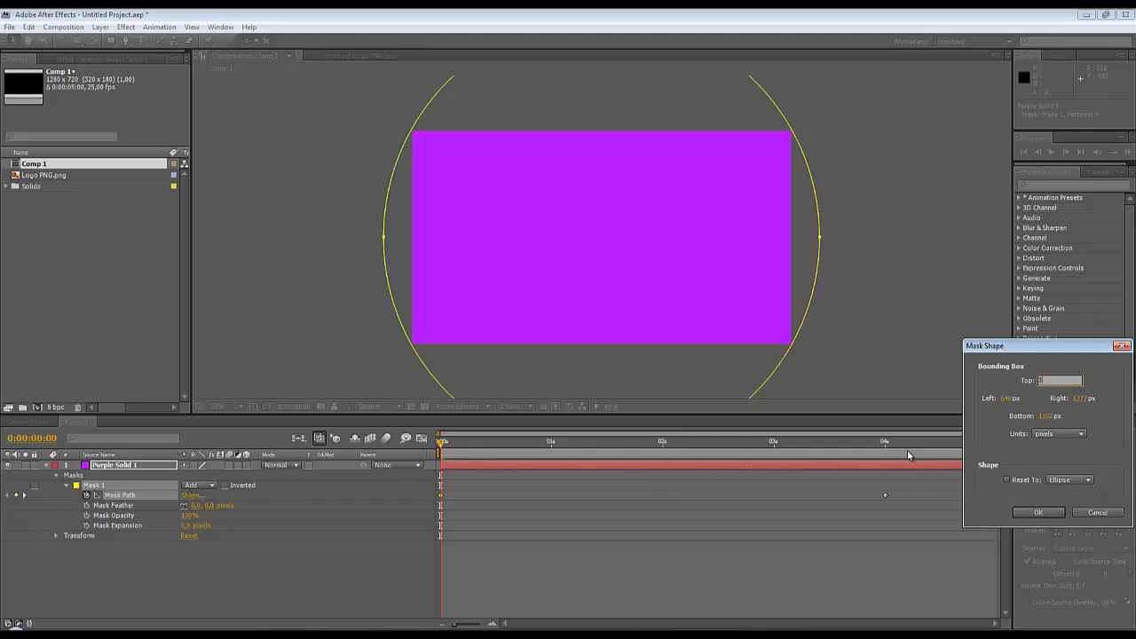
pyautogui.press('Tab')
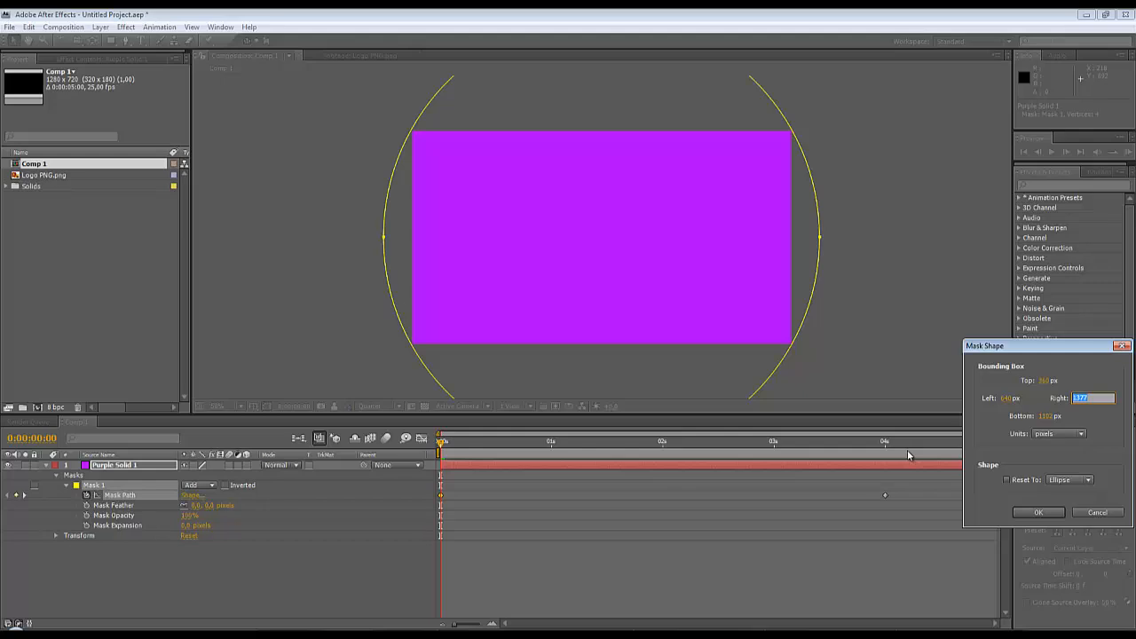
pyautogui.write('640')
pyautogui.press('Tab')
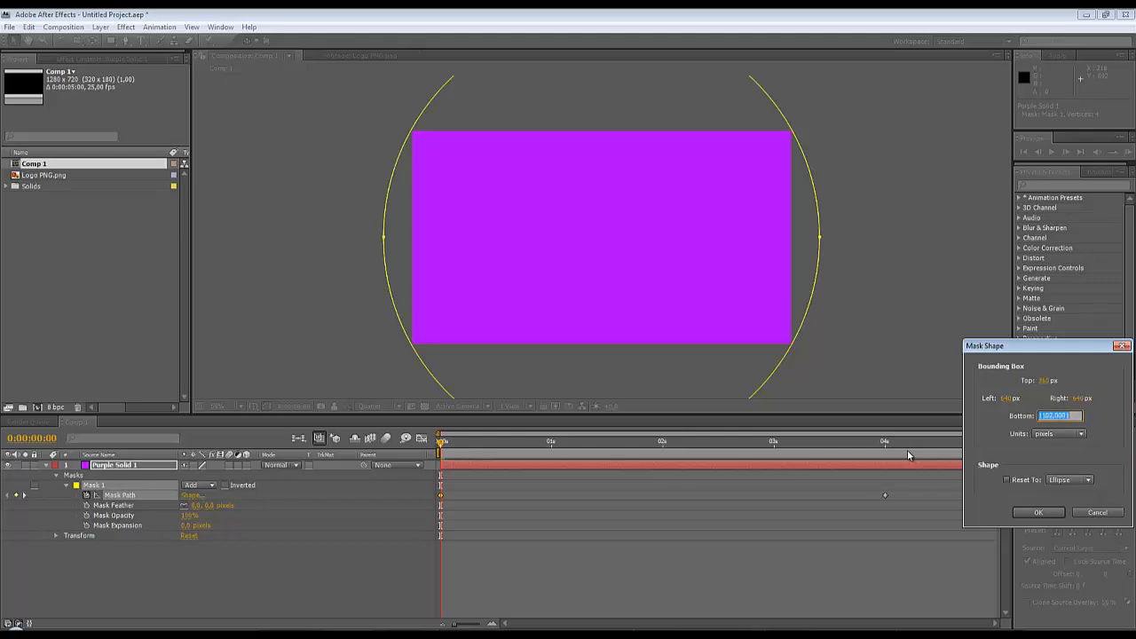
pyautogui.write('360')
pyautogui.press('Return')
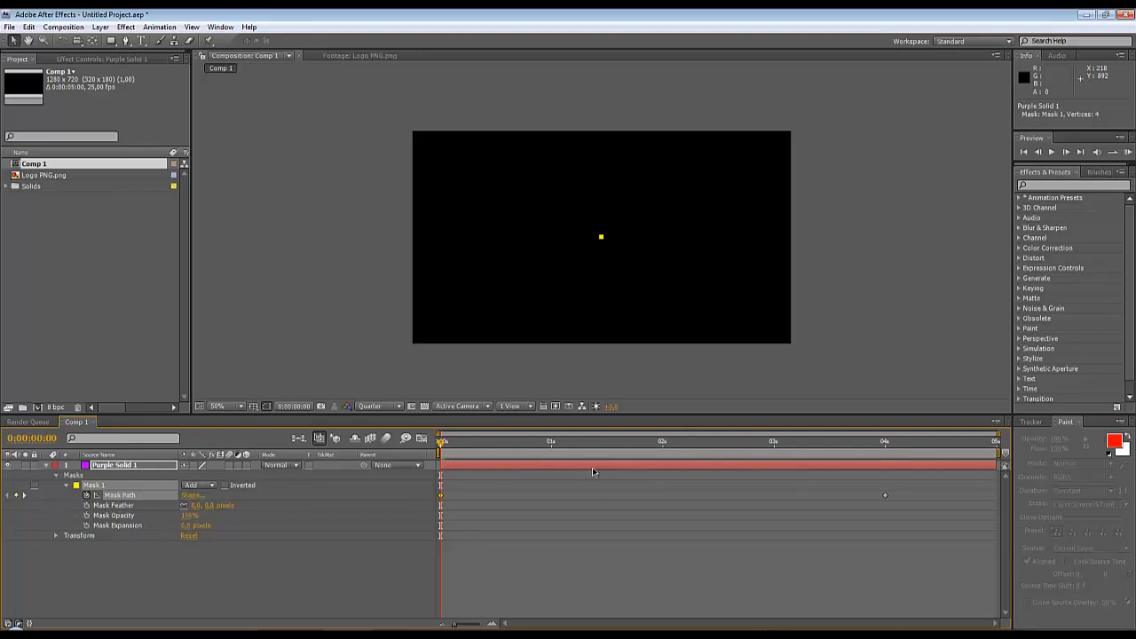
pyautogui.click(1053, 153)
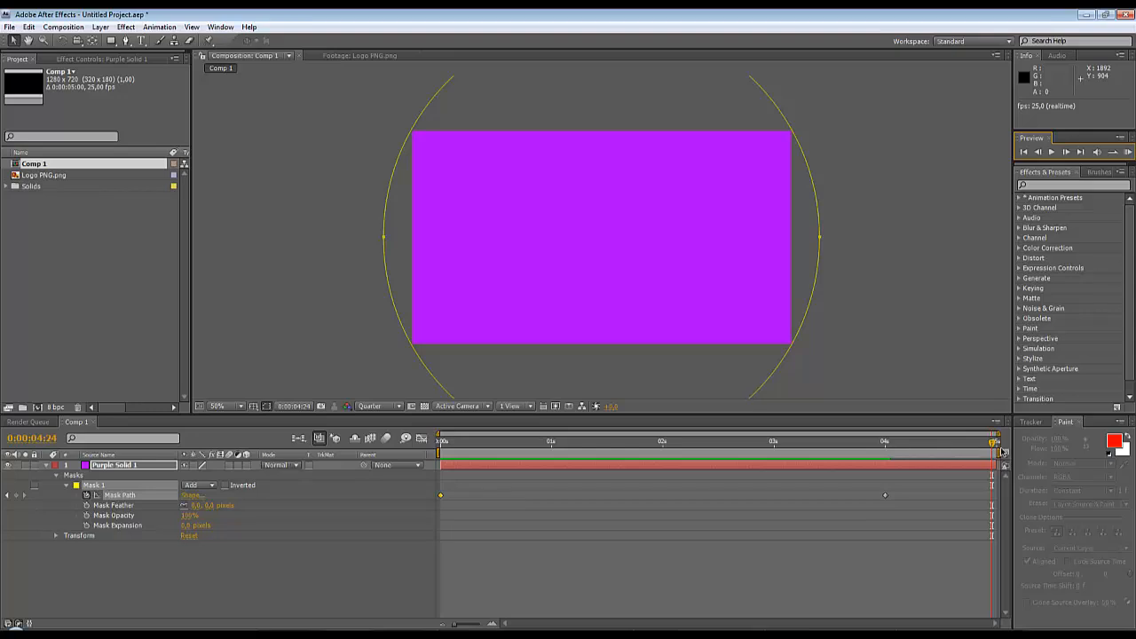
pyautogui.moveTo(994, 443)
pyautogui.mouseDown()
pyautogui.moveTo(971, 455)
pyautogui.moveTo(995, 454)
pyautogui.mouseUp()
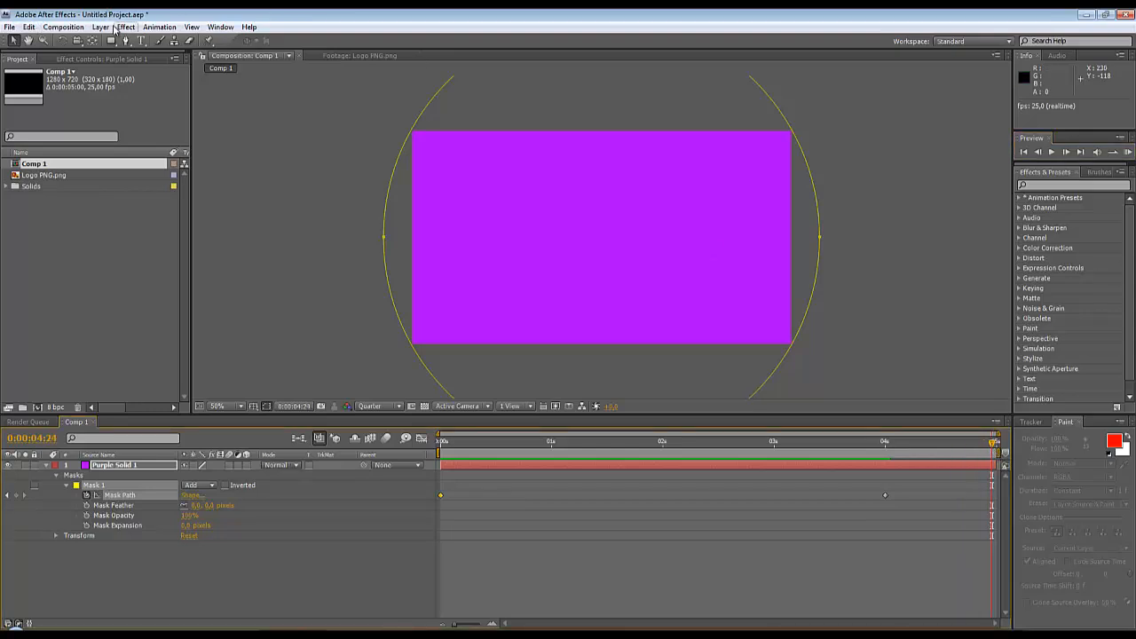
# - Change the composition's duration to 0:00:20:00
pyautogui.click(78, 28)
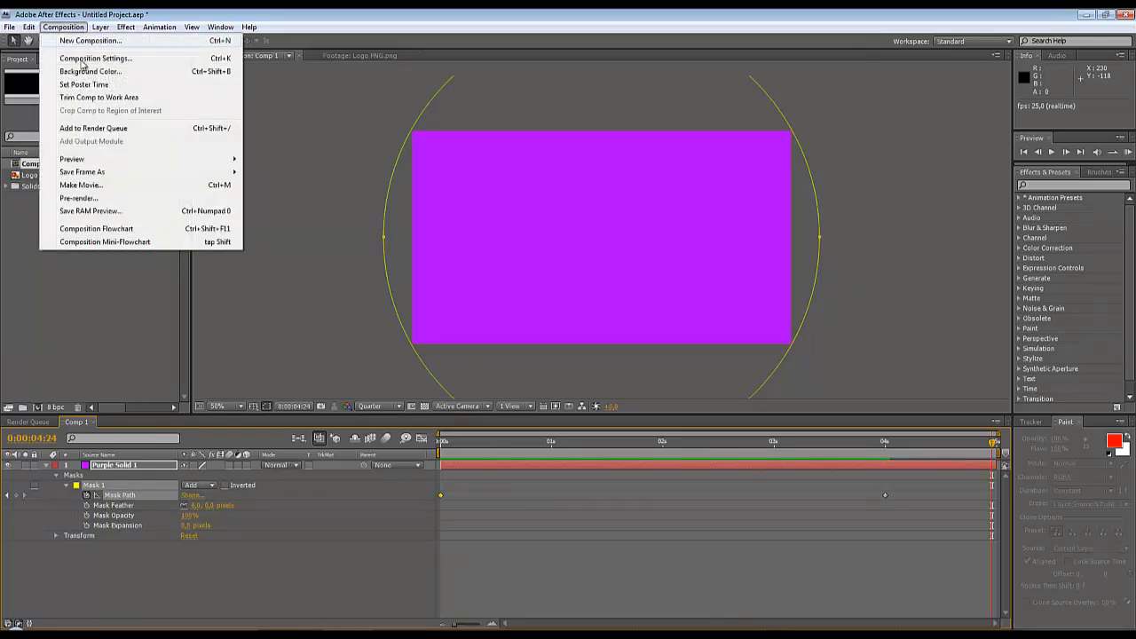
pyautogui.click(89, 58)
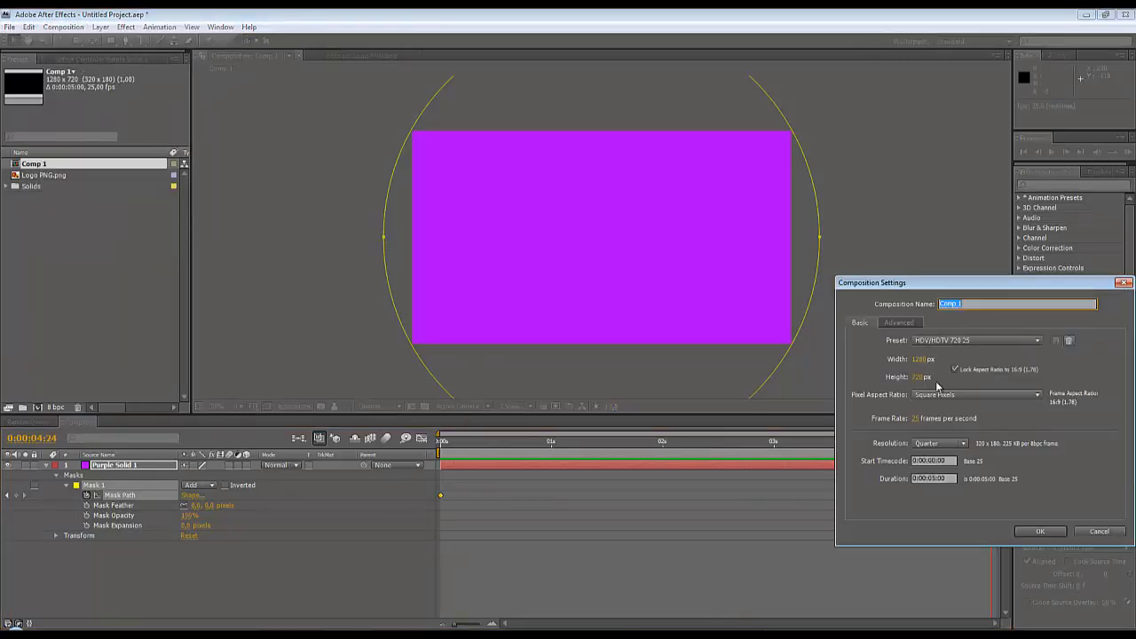
pyautogui.click(932, 479)
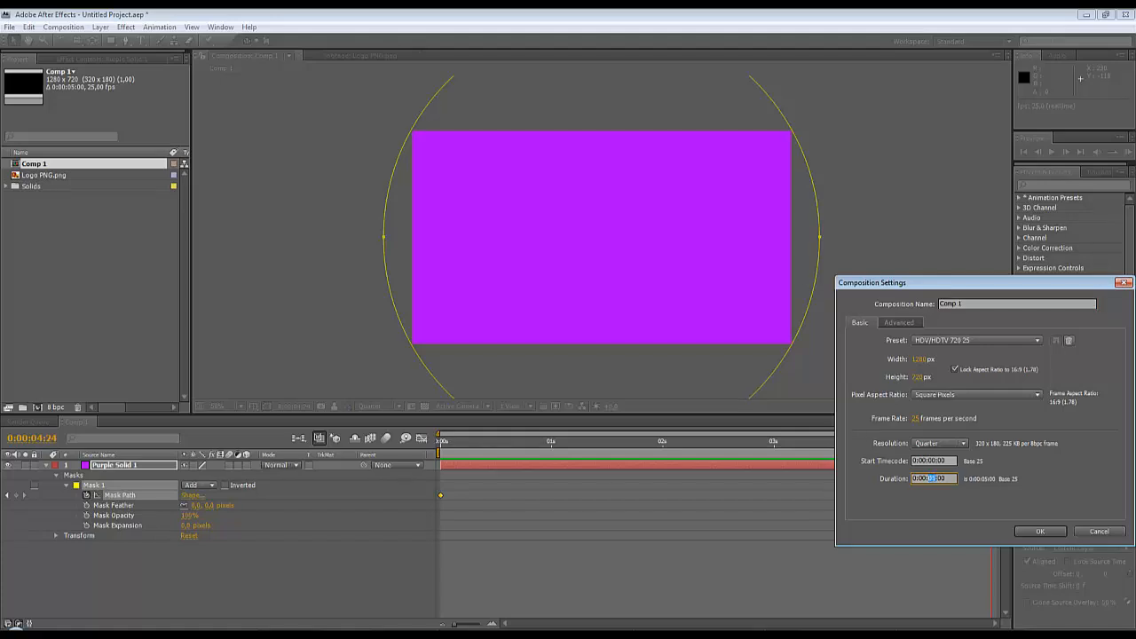
pyautogui.write('20')
pyautogui.click(1040, 532)
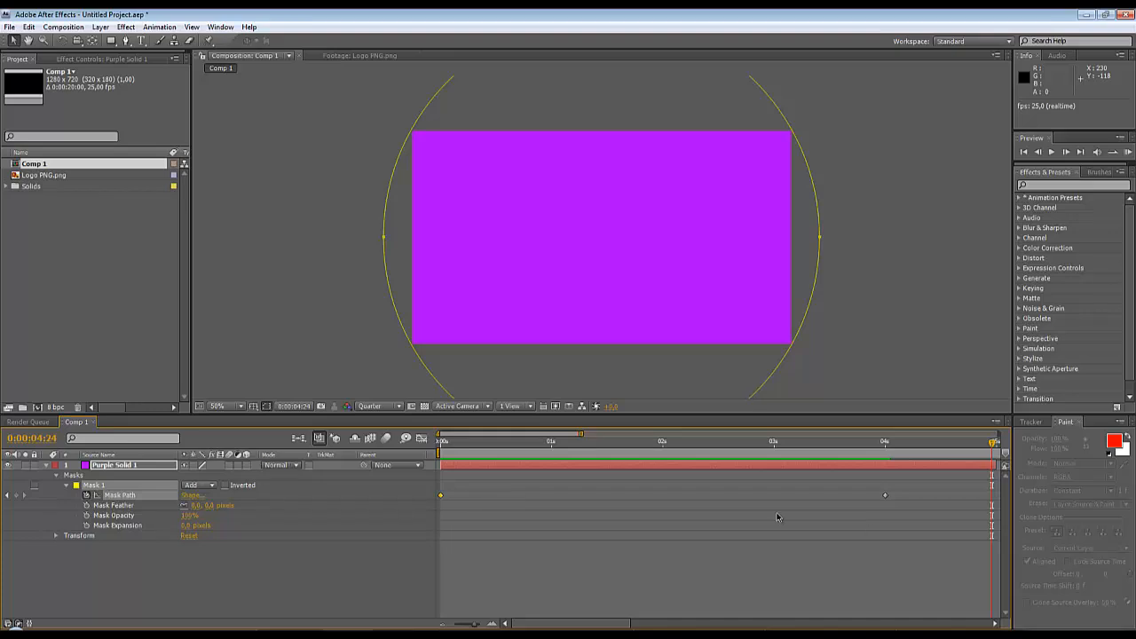
# - Extend the purple solid layer's out point to the end of the 20-second composition
pyautogui.click(932, 444)
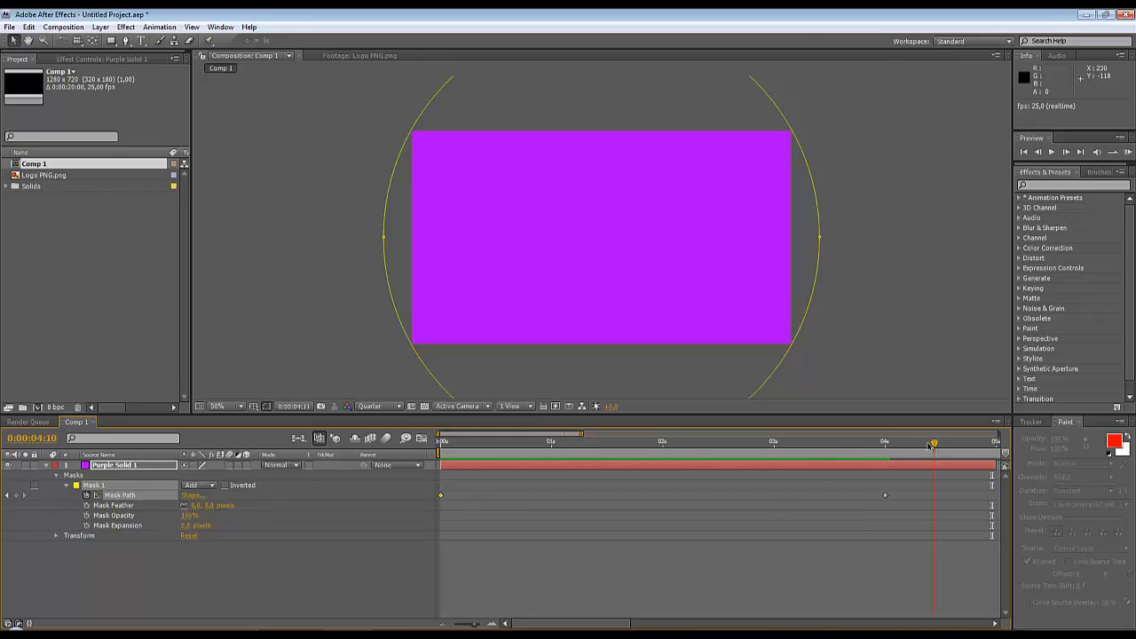
pyautogui.moveTo(930, 447); pyautogui.dragTo(611, 481)
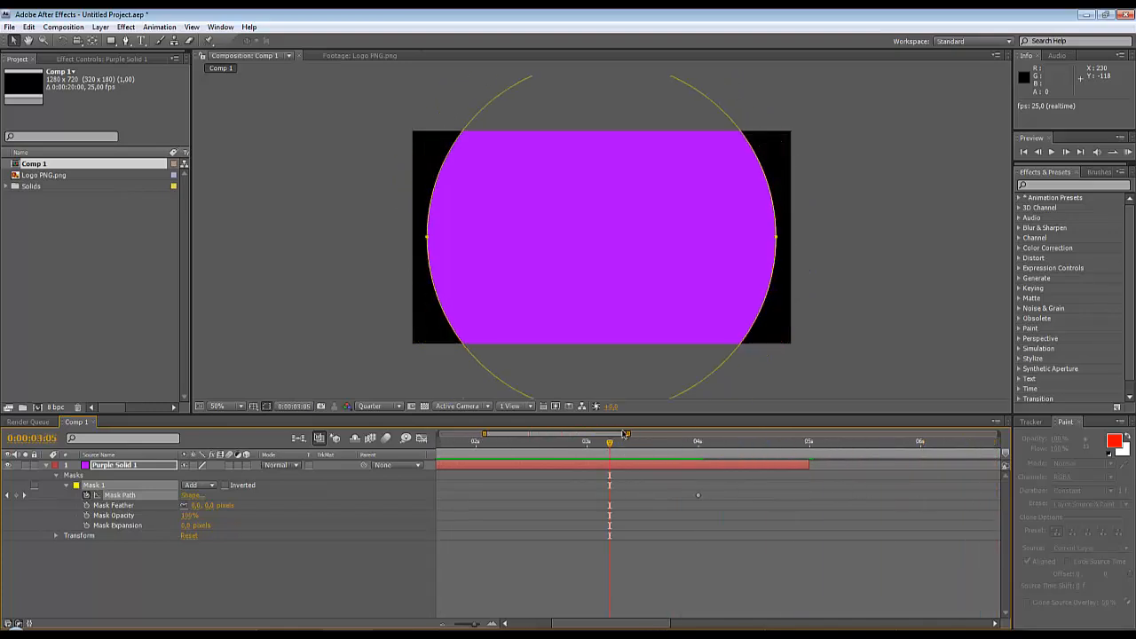
pyautogui.moveTo(629, 433); pyautogui.dragTo(999, 435)
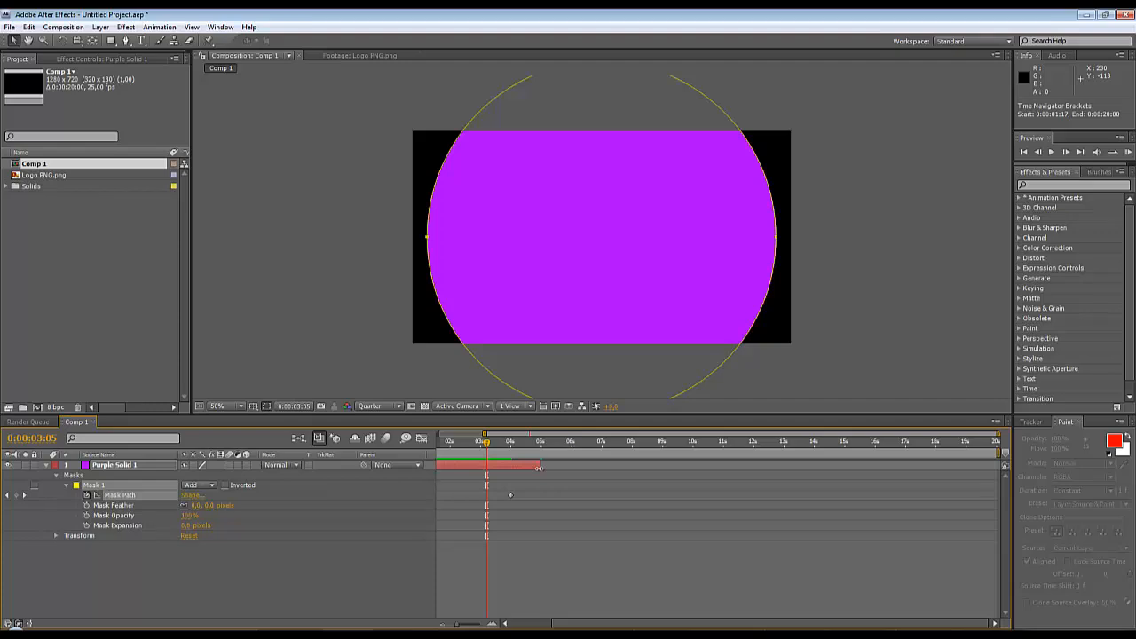
pyautogui.moveTo(538, 467); pyautogui.dragTo(1006, 468)
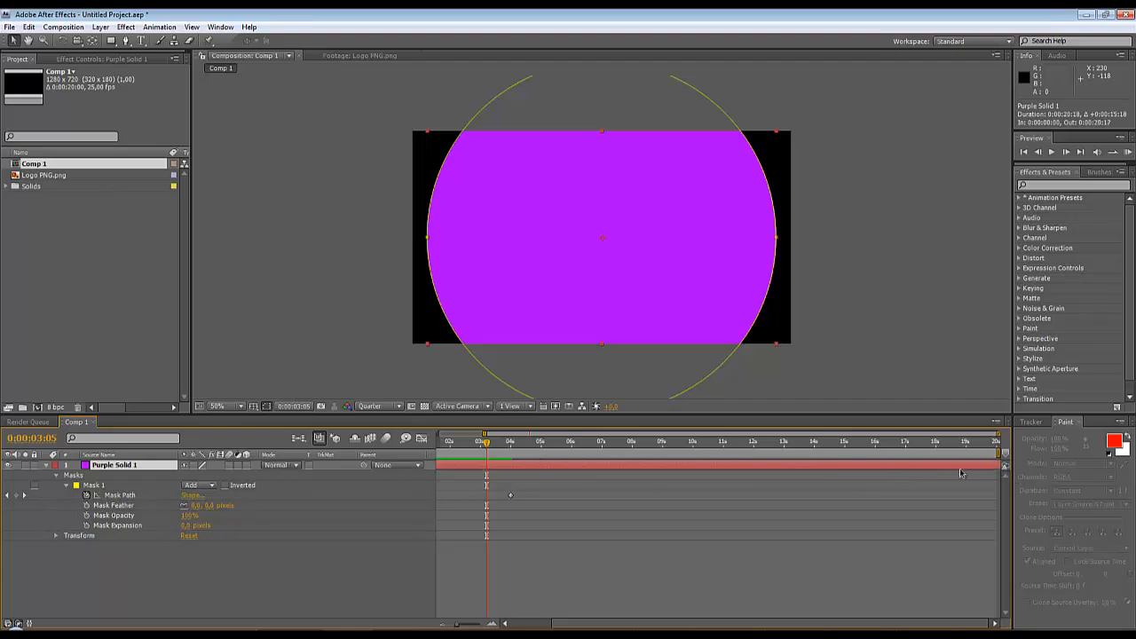
# - Return to 0:00:00:00, limit the timeline display to about the first four seconds and collapse the solid's mask properties
pyautogui.click(544, 443)
pyautogui.moveTo(574, 452); pyautogui.dragTo(213, 470)
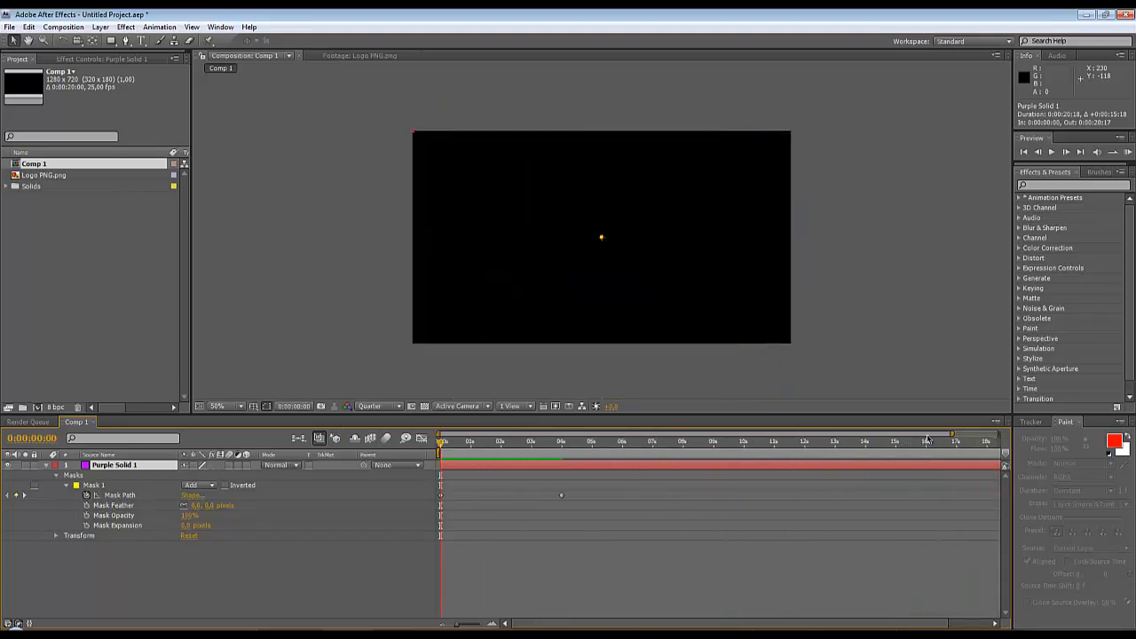
pyautogui.moveTo(951, 433); pyautogui.dragTo(563, 434)
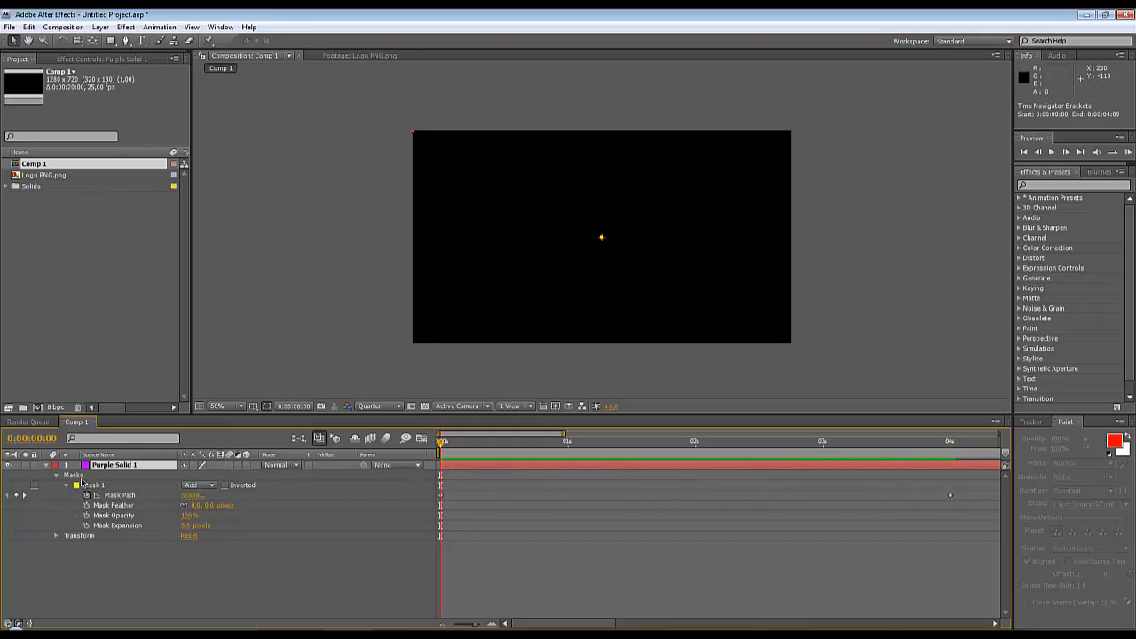
pyautogui.click(56, 476)
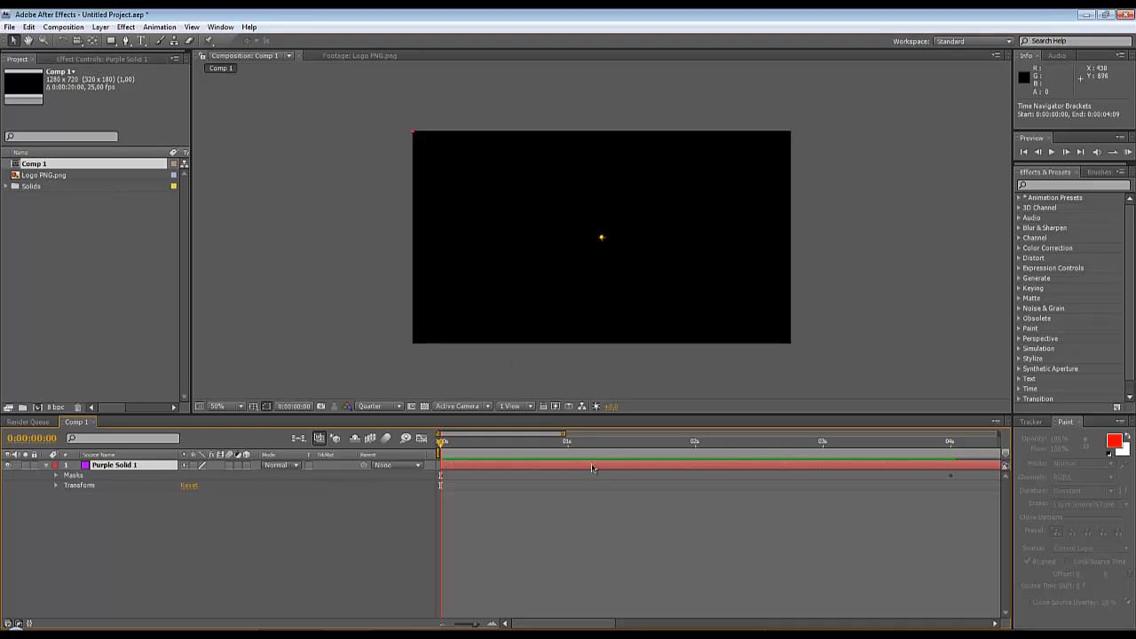
# - Apply Hue/Saturation to the purple solid at 0:00:02:11 and turn it blue with a Master Hue of about 301°
pyautogui.moveTo(593, 446); pyautogui.dragTo(752, 452)
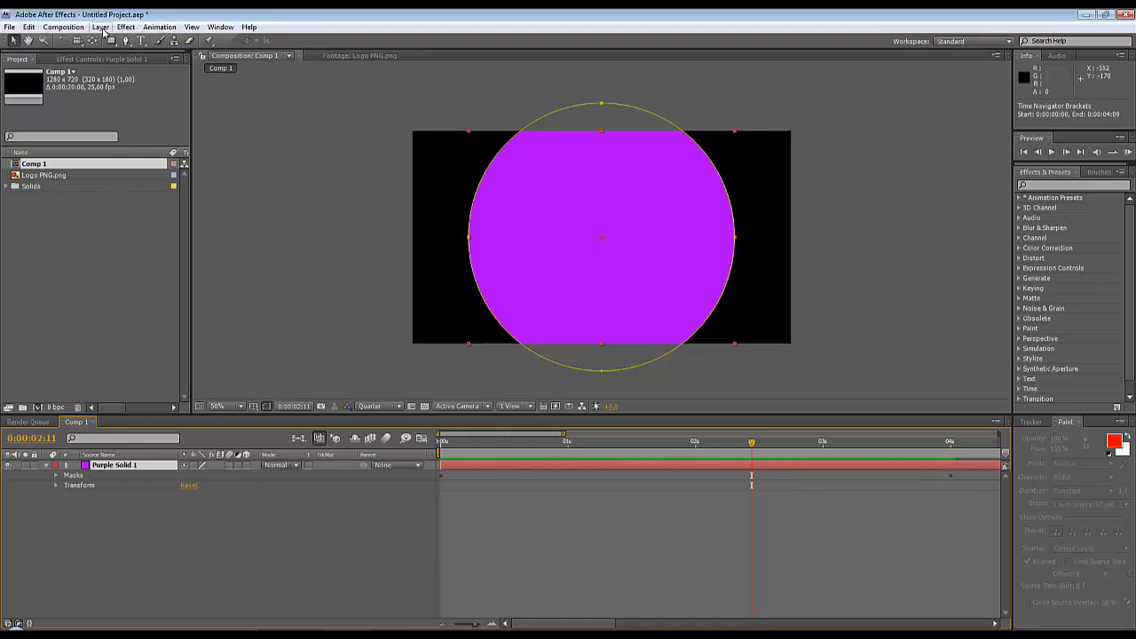
pyautogui.click(135, 30)
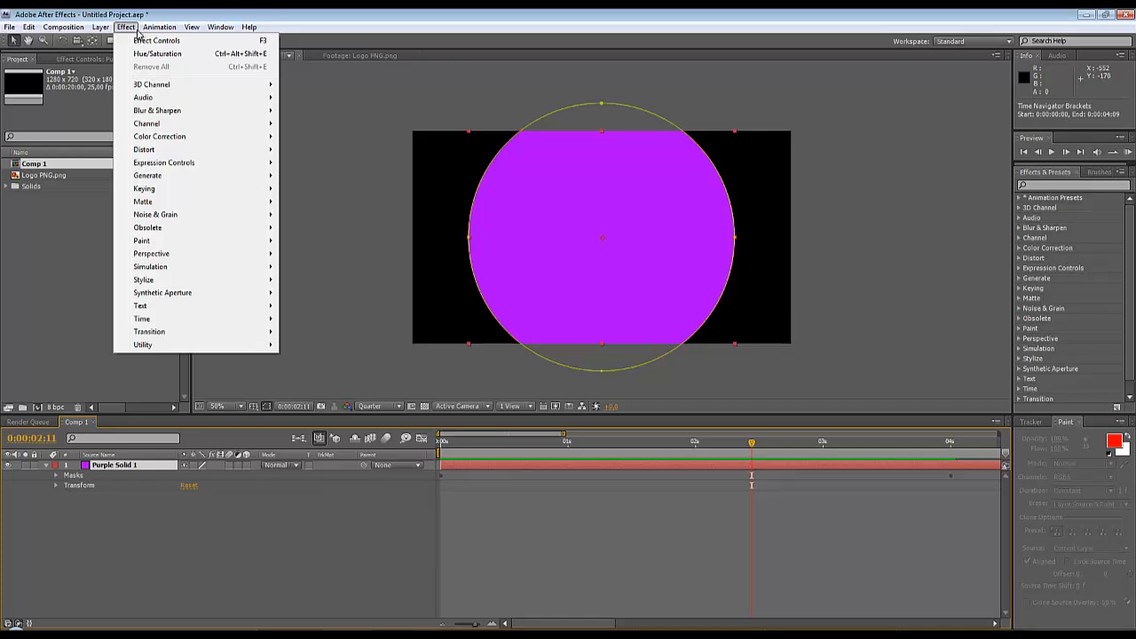
pyautogui.moveTo(222, 137)
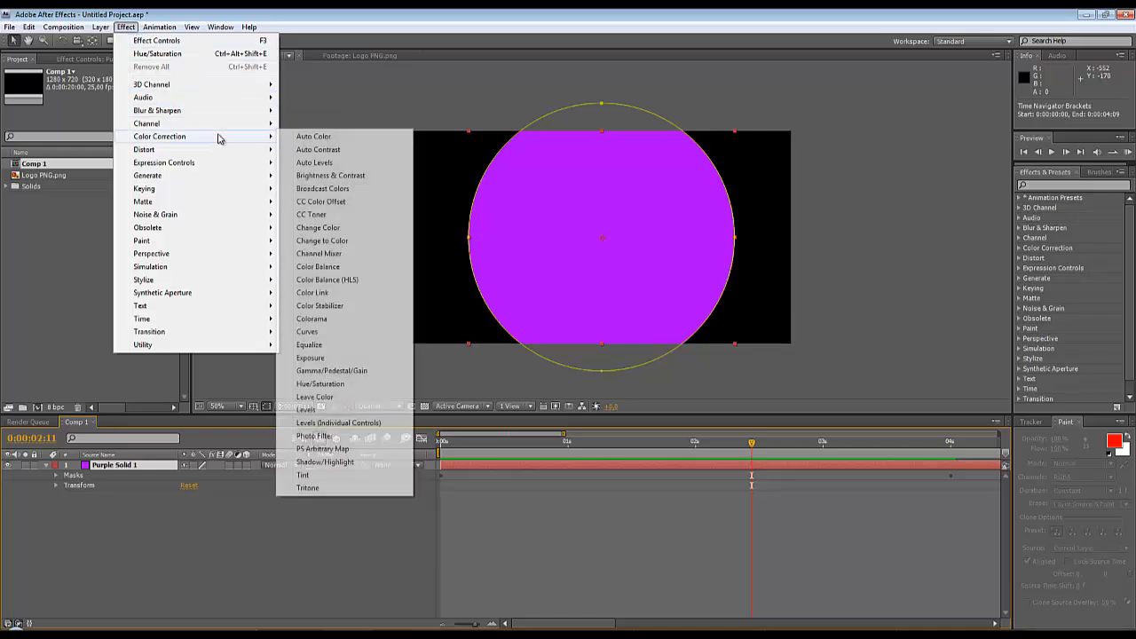
pyautogui.click(324, 387)
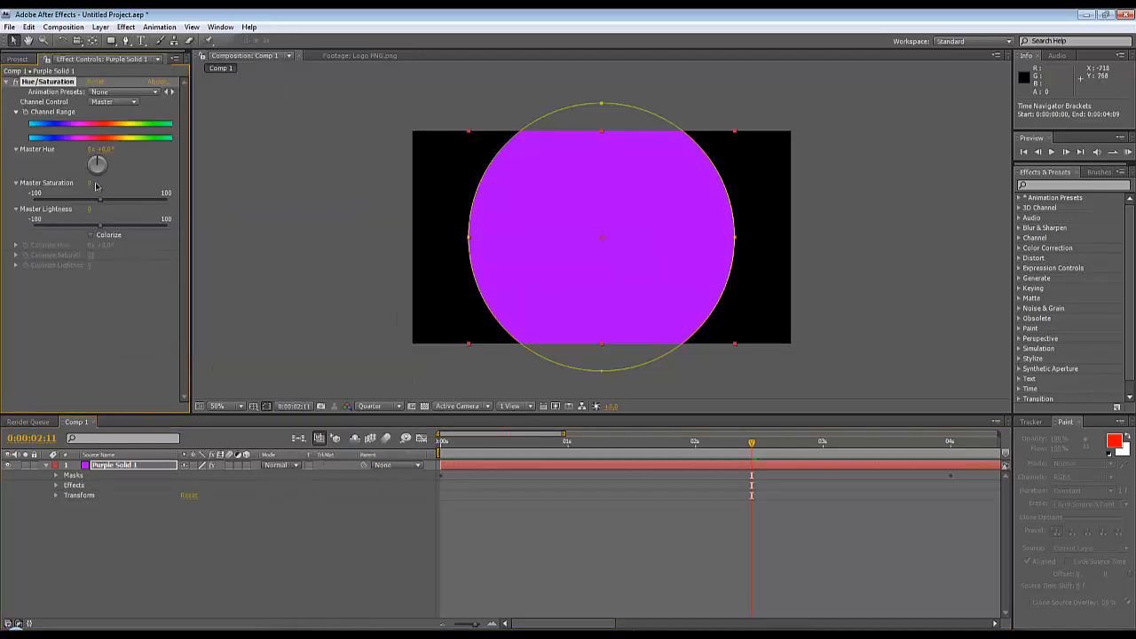
pyautogui.moveTo(98, 161); pyautogui.dragTo(54, 140)
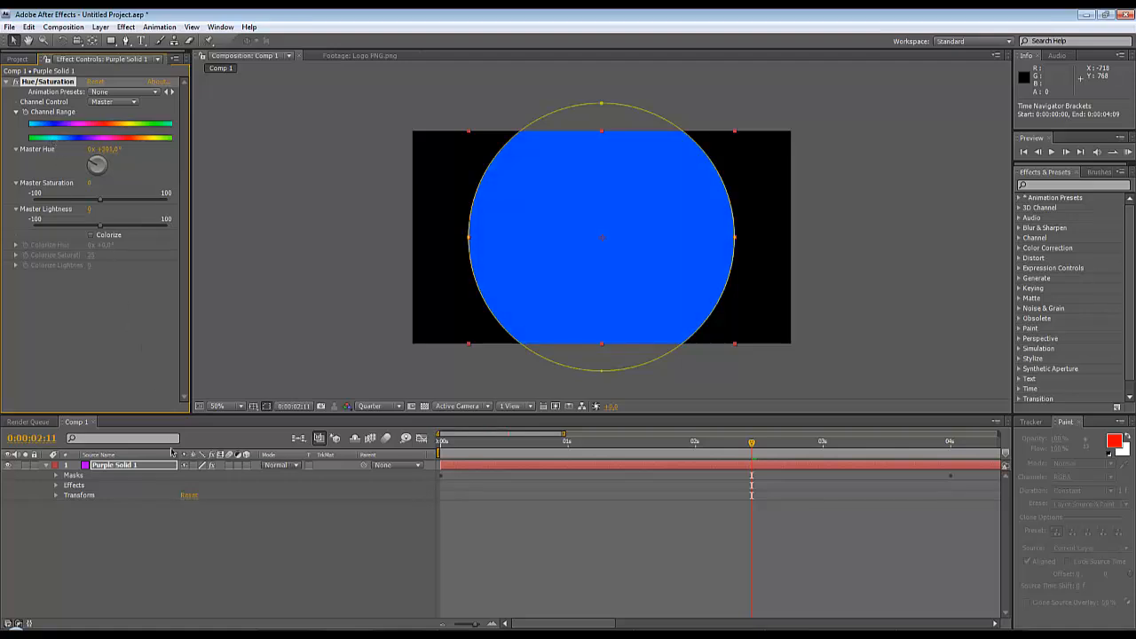
# - Collapse the solid layer's properties and select the layer with the current time at 0:00:00:00
pyautogui.click(47, 467)
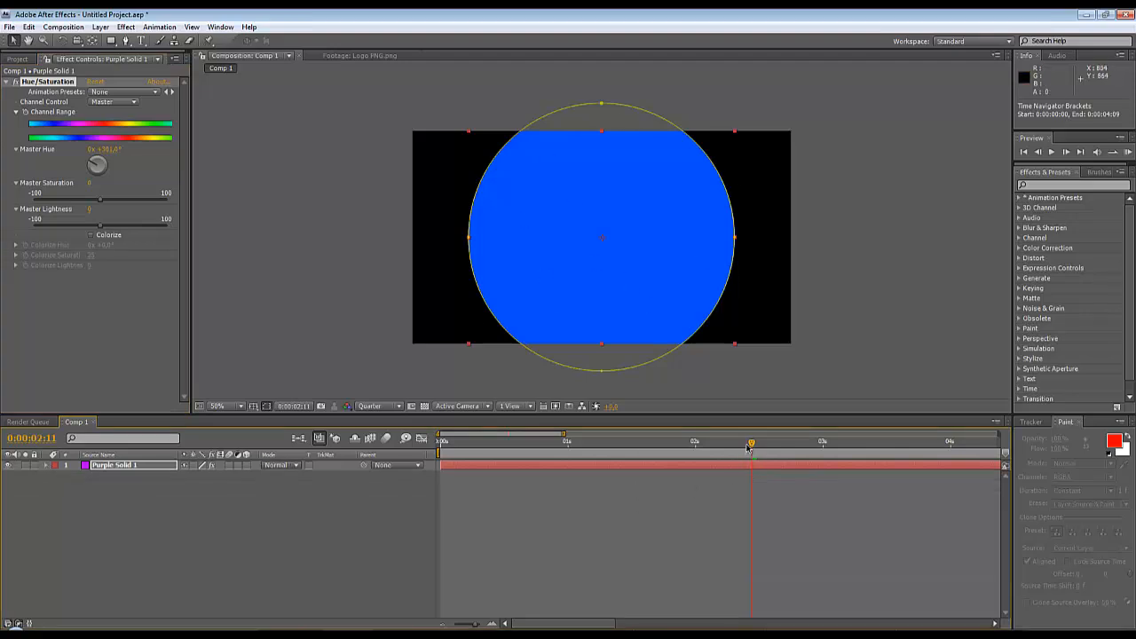
pyautogui.moveTo(753, 446); pyautogui.dragTo(152, 432)
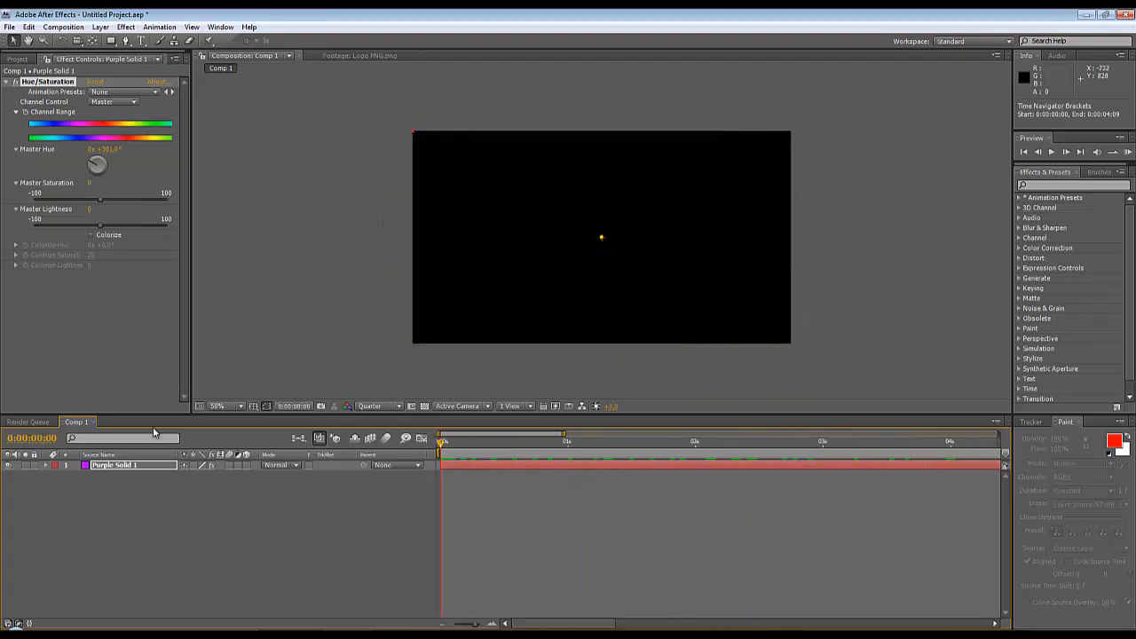
pyautogui.click(119, 467)
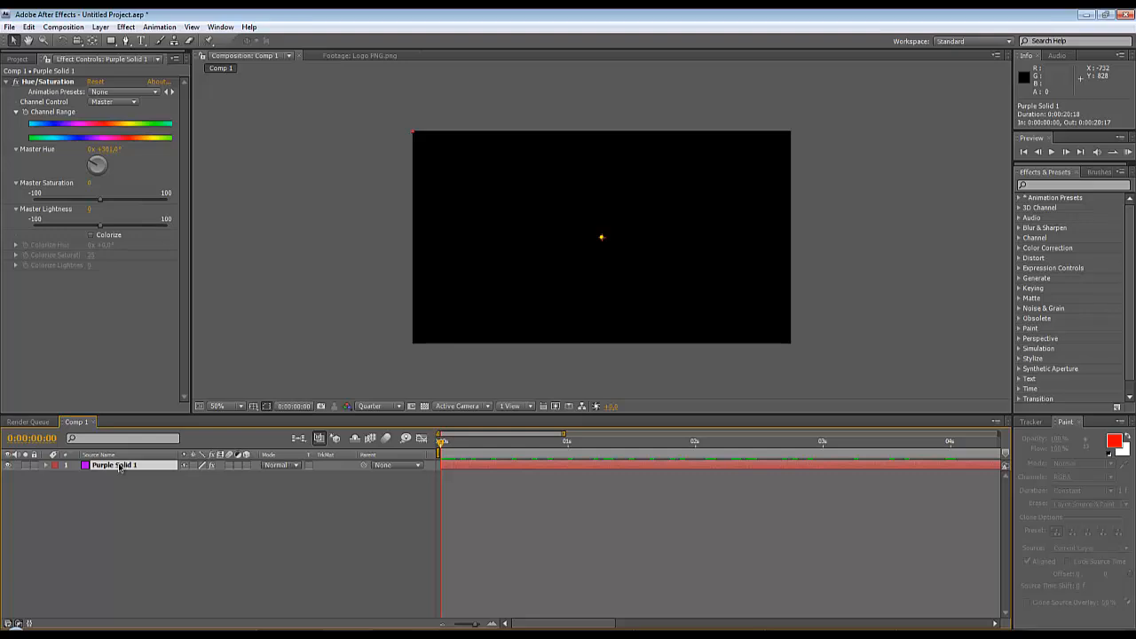
# - Duplicate the purple solid layer five times to get six identical stacked layers
pyautogui.hotkey('ctrl', 'd')
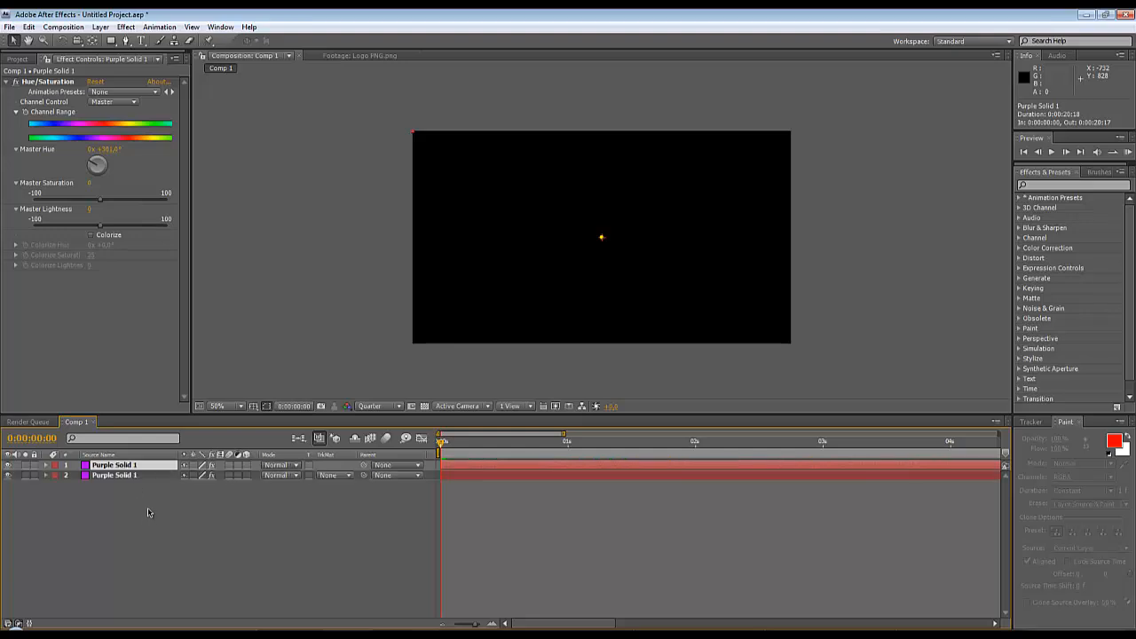
pyautogui.hotkey('ctrl', 'd')
pyautogui.hotkey('ctrl', 'd')
pyautogui.hotkey('ctrl', 'd')
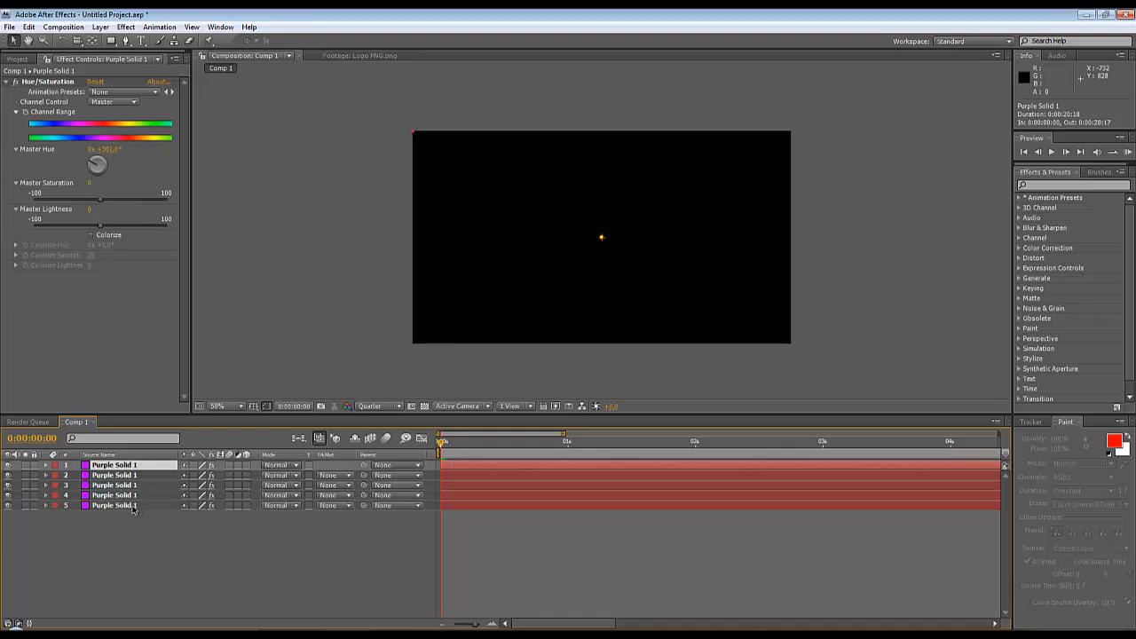
pyautogui.hotkey('ctrl', 'd')
# - Shift the second-lowest solid layer, number 5, so that it starts at 0:00:01:00
pyautogui.click(127, 506)
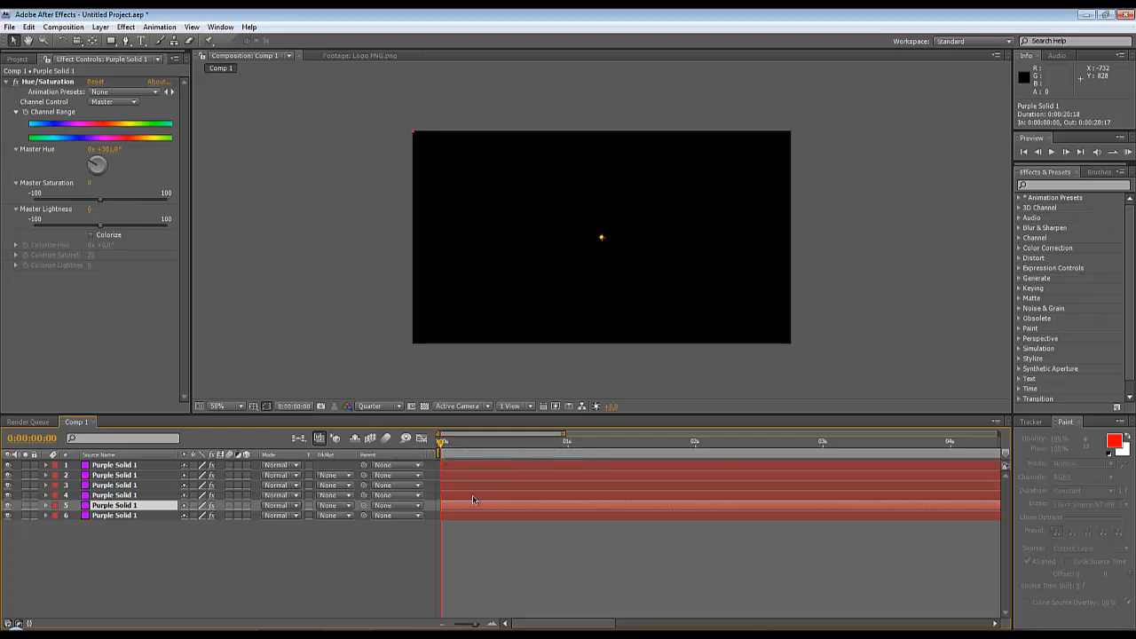
pyautogui.click(225, 558)
pyautogui.click(124, 508)
pyautogui.moveTo(446, 508); pyautogui.dragTo(573, 517)
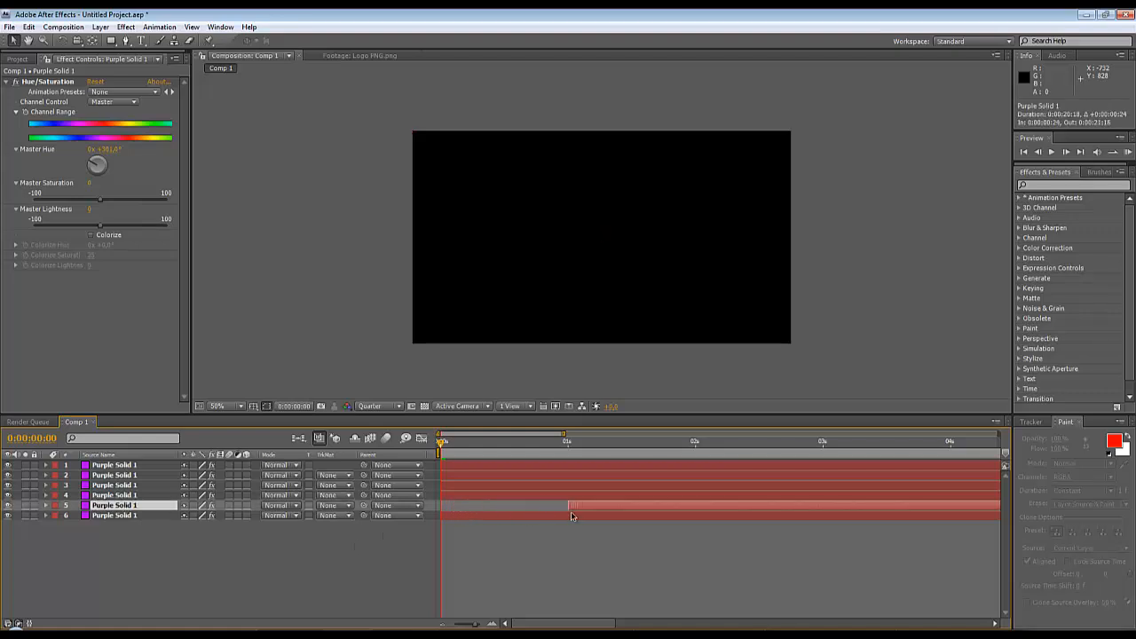
pyautogui.click(573, 442)
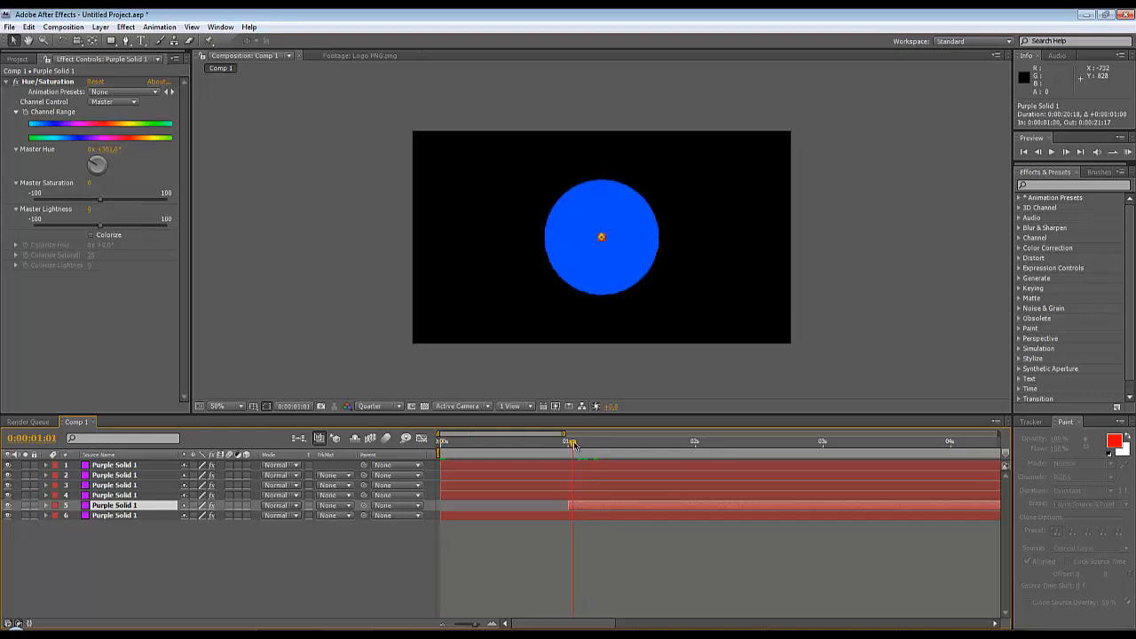
pyautogui.moveTo(572, 444); pyautogui.dragTo(568, 443)
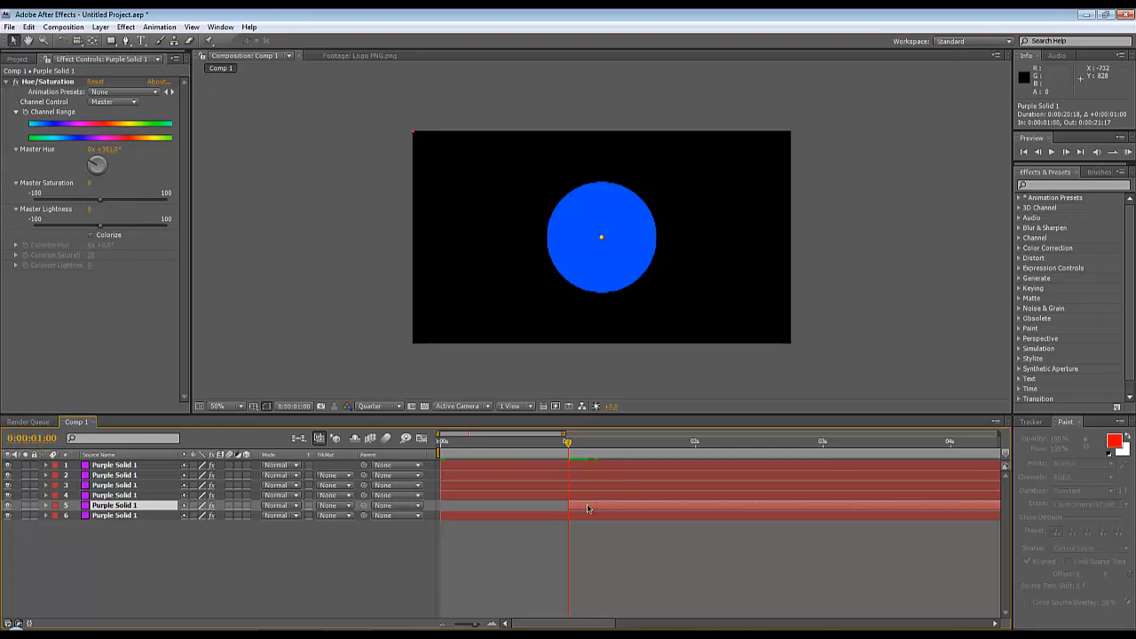
pyautogui.moveTo(589, 508); pyautogui.dragTo(592, 509)
# - Offset layer 4 to start at 0:00:02:00 and layer 3 to start at 0:00:03:00
pyautogui.moveTo(585, 448); pyautogui.dragTo(696, 453)
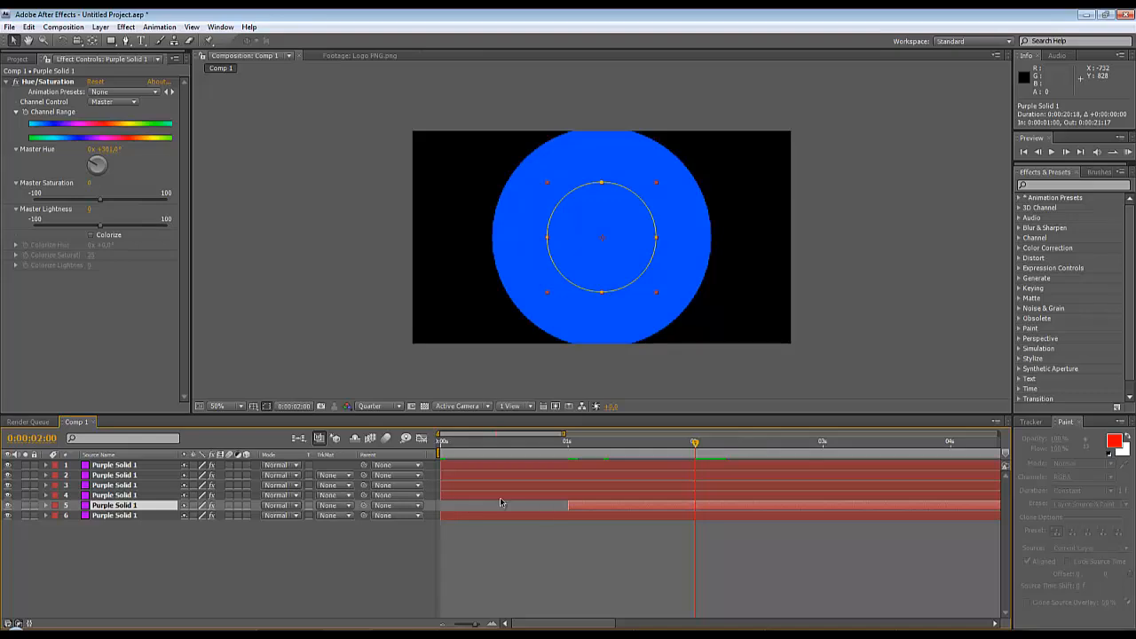
pyautogui.moveTo(455, 502); pyautogui.dragTo(707, 502)
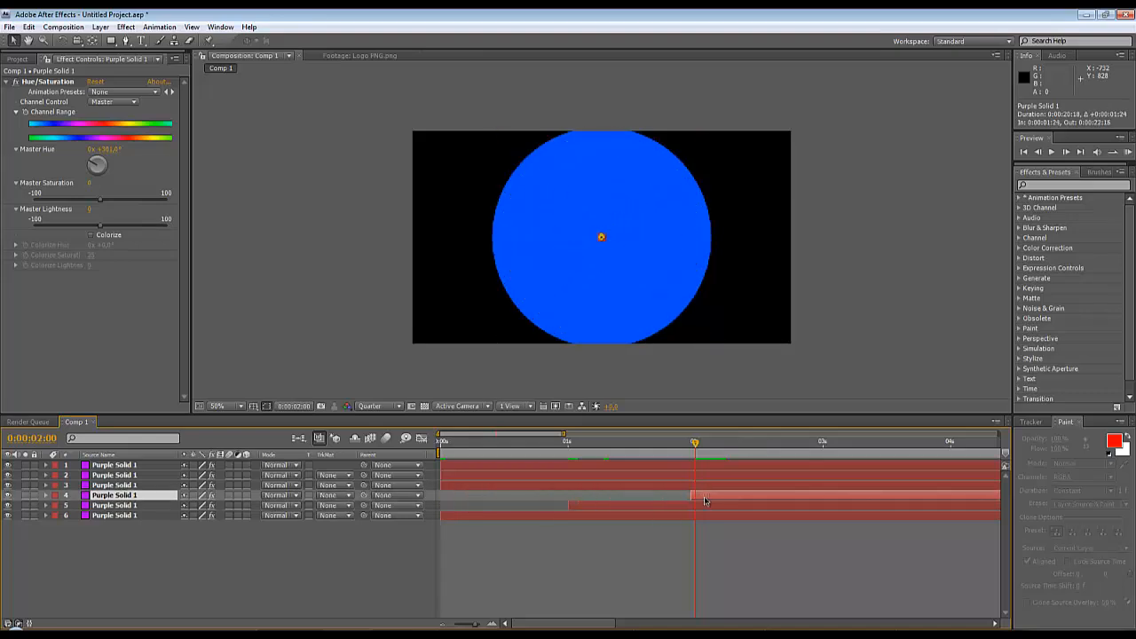
pyautogui.moveTo(698, 450); pyautogui.dragTo(825, 459)
pyautogui.moveTo(515, 487); pyautogui.dragTo(896, 500)
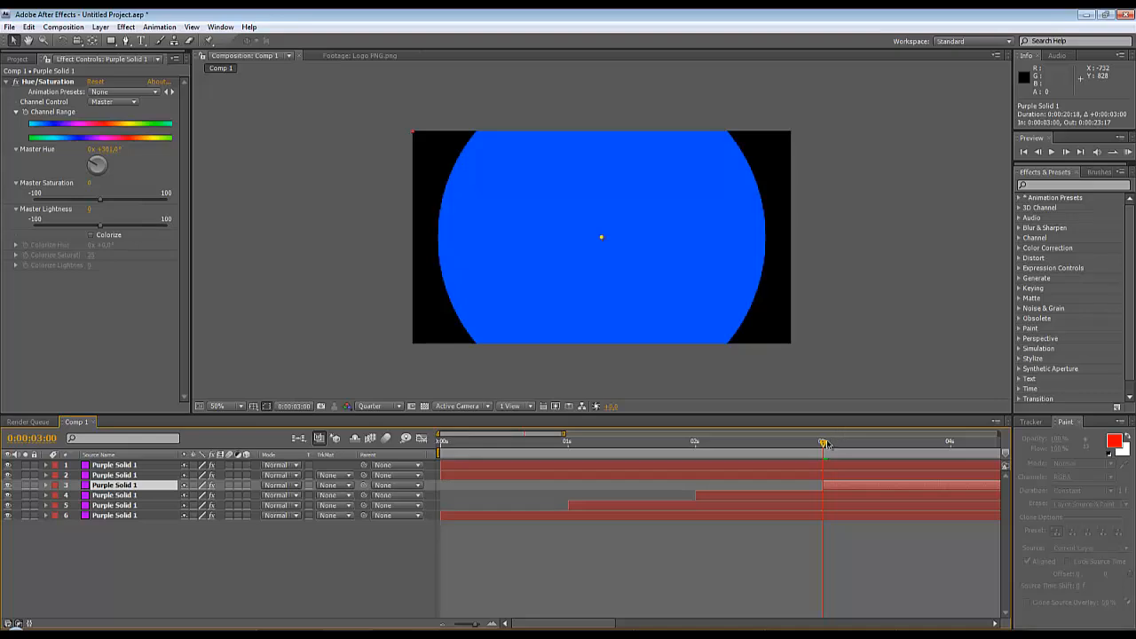
# - Offset layer 2 to start at 0:00:04:00 and layer 1 at 0:00:05:00, with the timeline display widened to about eleven seconds
pyautogui.moveTo(838, 446); pyautogui.dragTo(949, 444)
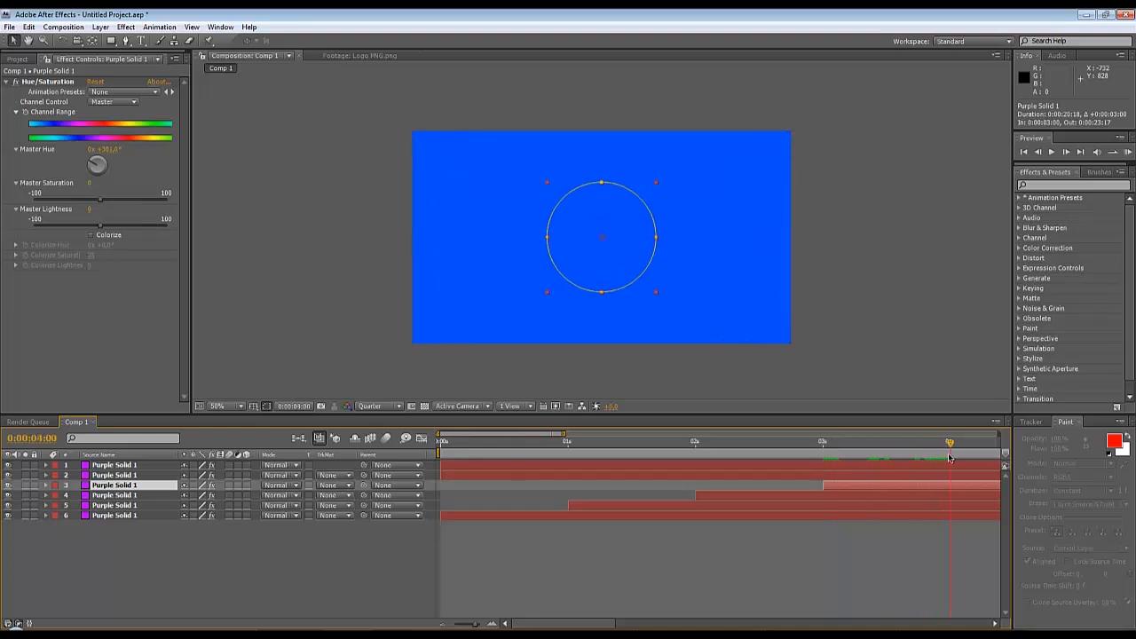
pyautogui.moveTo(458, 477); pyautogui.dragTo(964, 475)
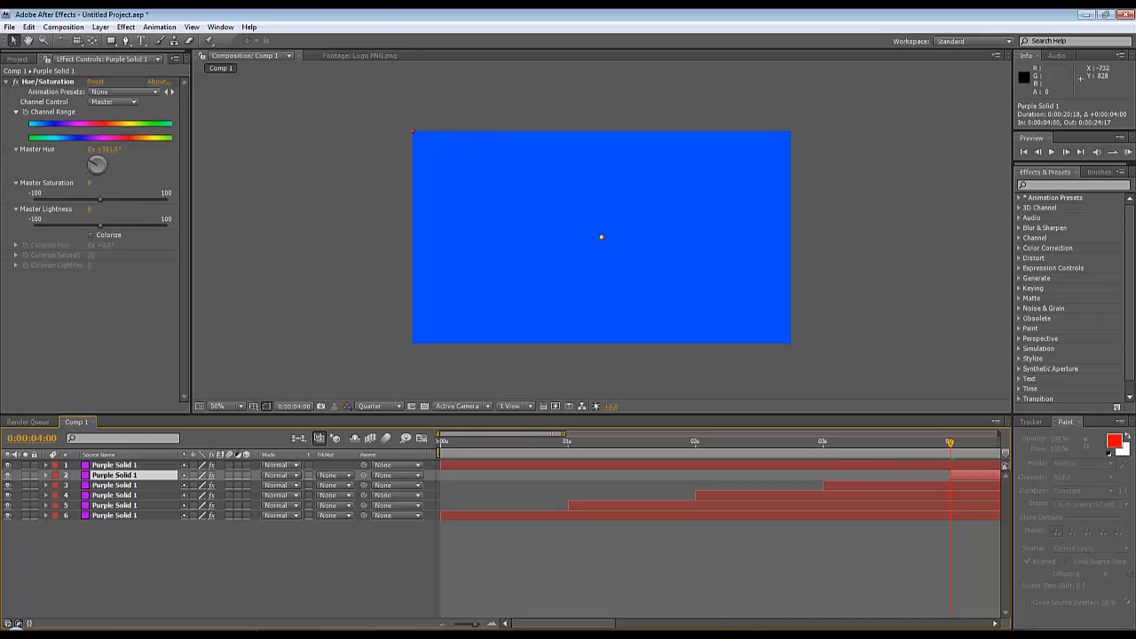
pyautogui.moveTo(566, 434); pyautogui.dragTo(753, 435)
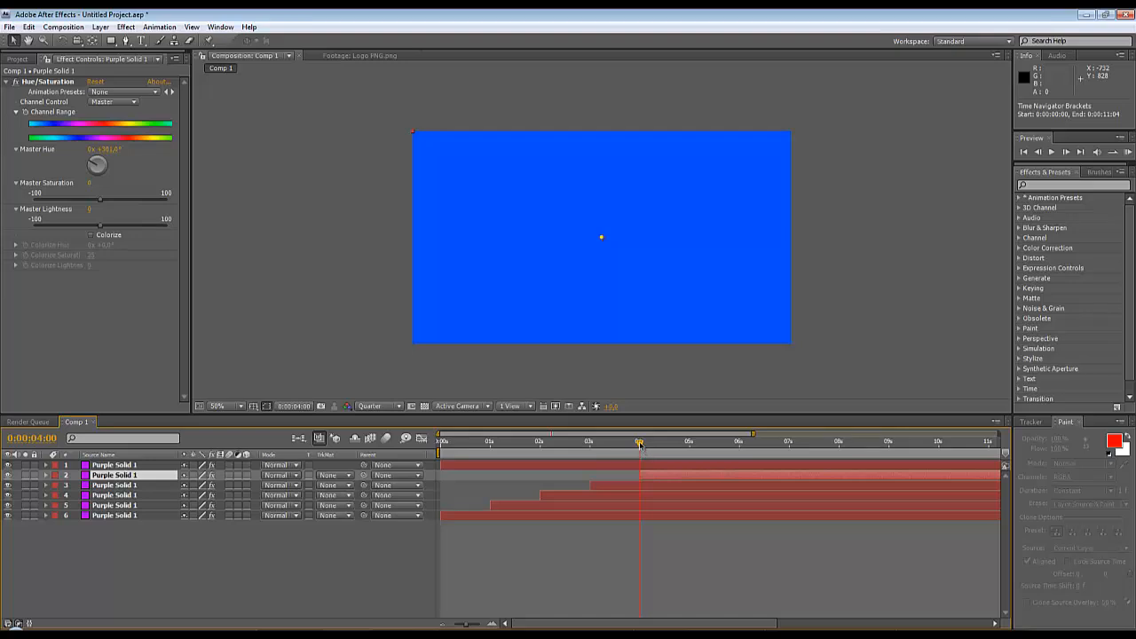
pyautogui.moveTo(640, 444); pyautogui.dragTo(690, 449)
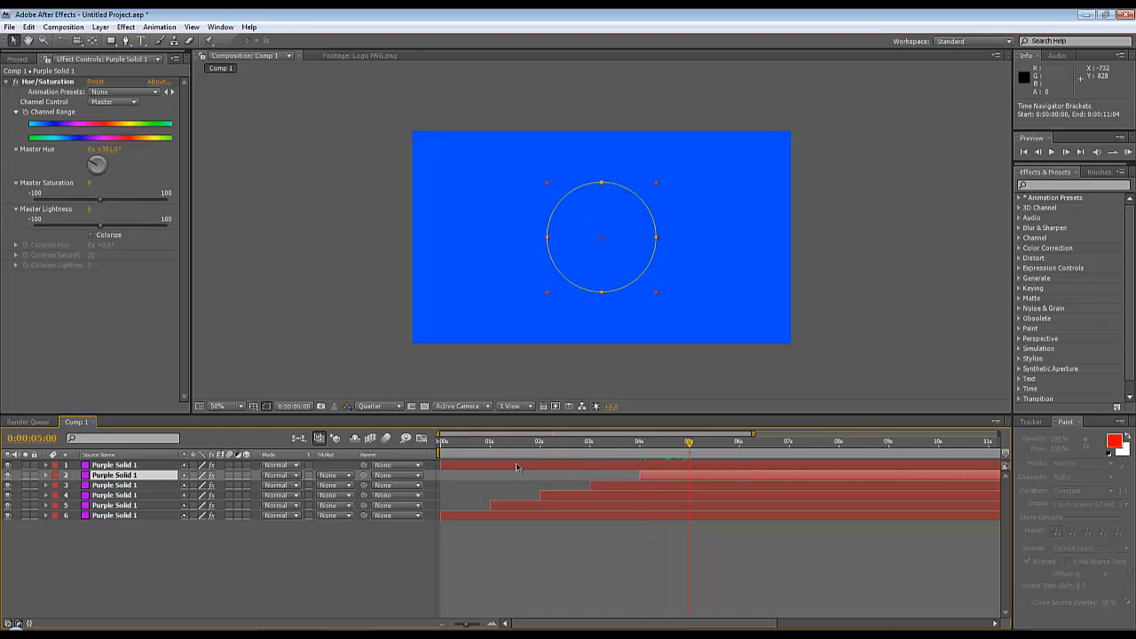
pyautogui.moveTo(517, 467); pyautogui.dragTo(766, 480)
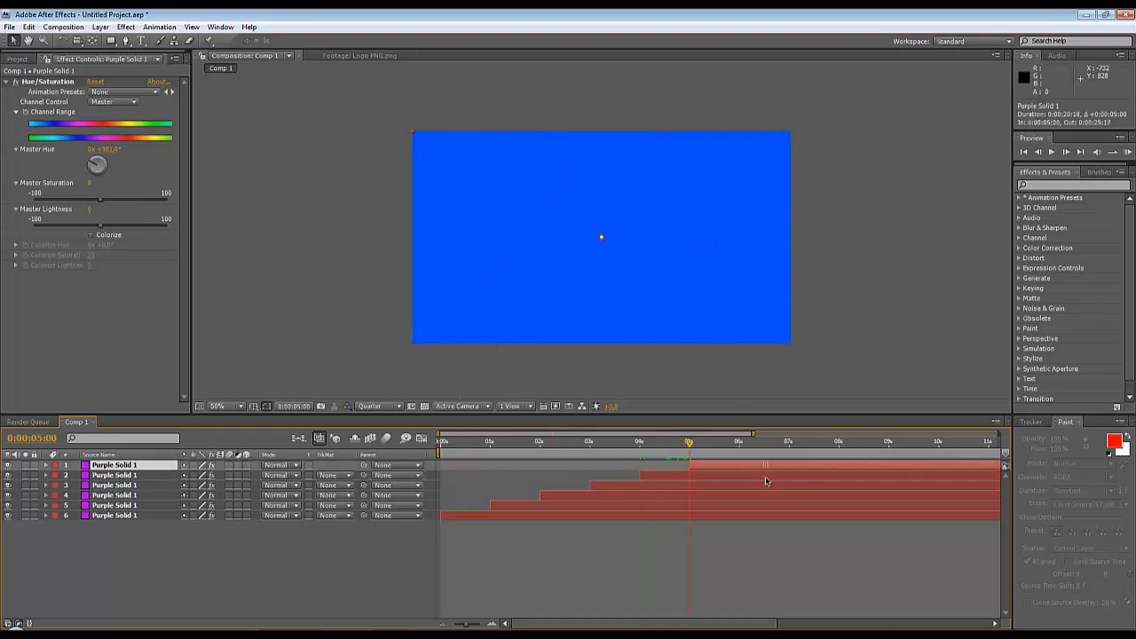
pyautogui.moveTo(690, 443); pyautogui.dragTo(759, 495)
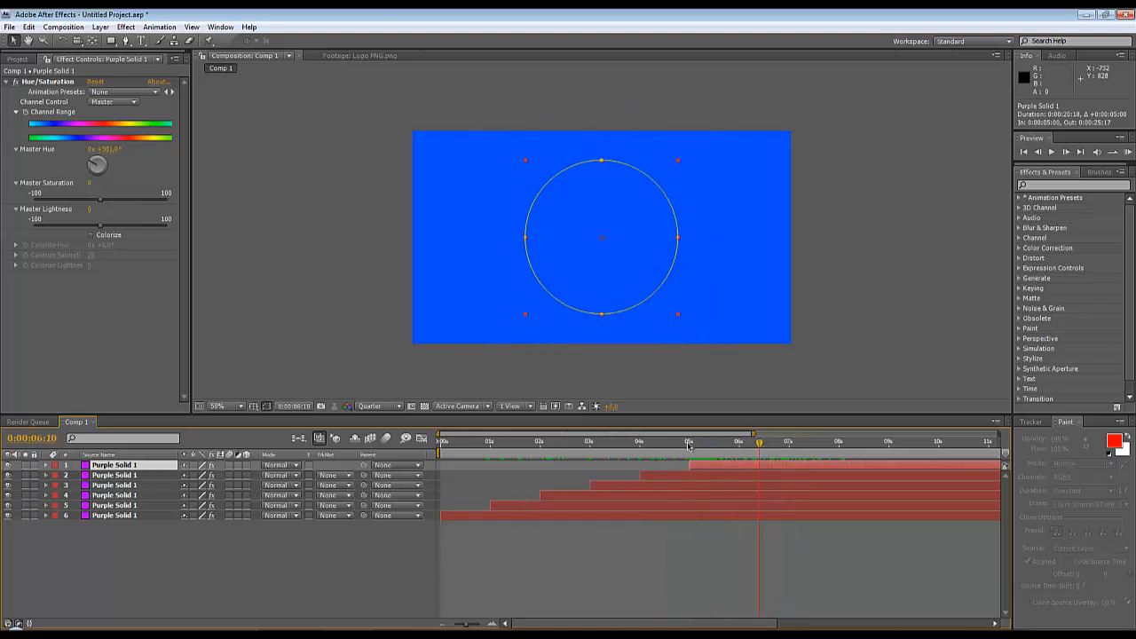
pyautogui.moveTo(689, 446); pyautogui.dragTo(697, 448)
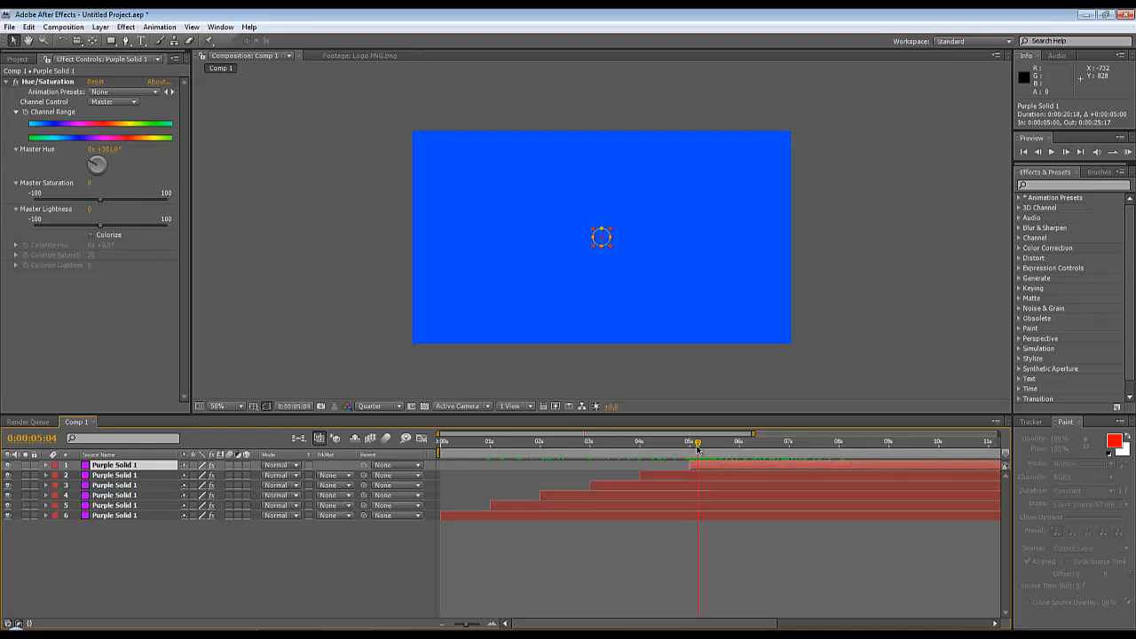
# - Rename the three lowest solid layers 1, 2 and 3, counting from the bottom of the stack
pyautogui.click(549, 507)
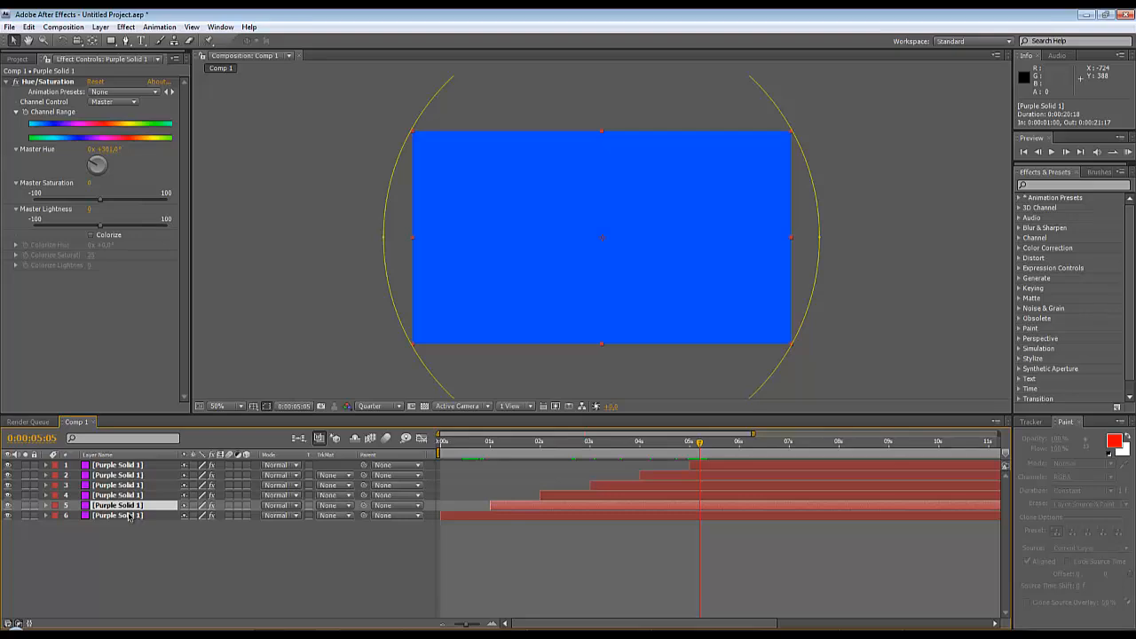
pyautogui.rightClick(128, 517)
pyautogui.click(151, 620)
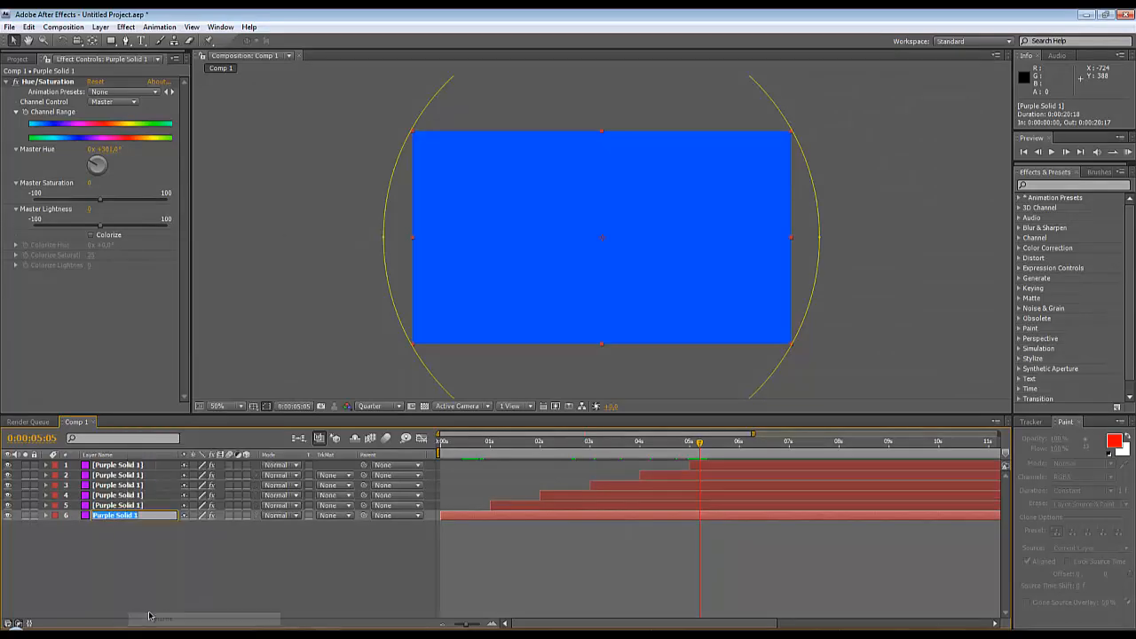
pyautogui.write('1')
pyautogui.click(117, 505)
pyautogui.rightClick(118, 505)
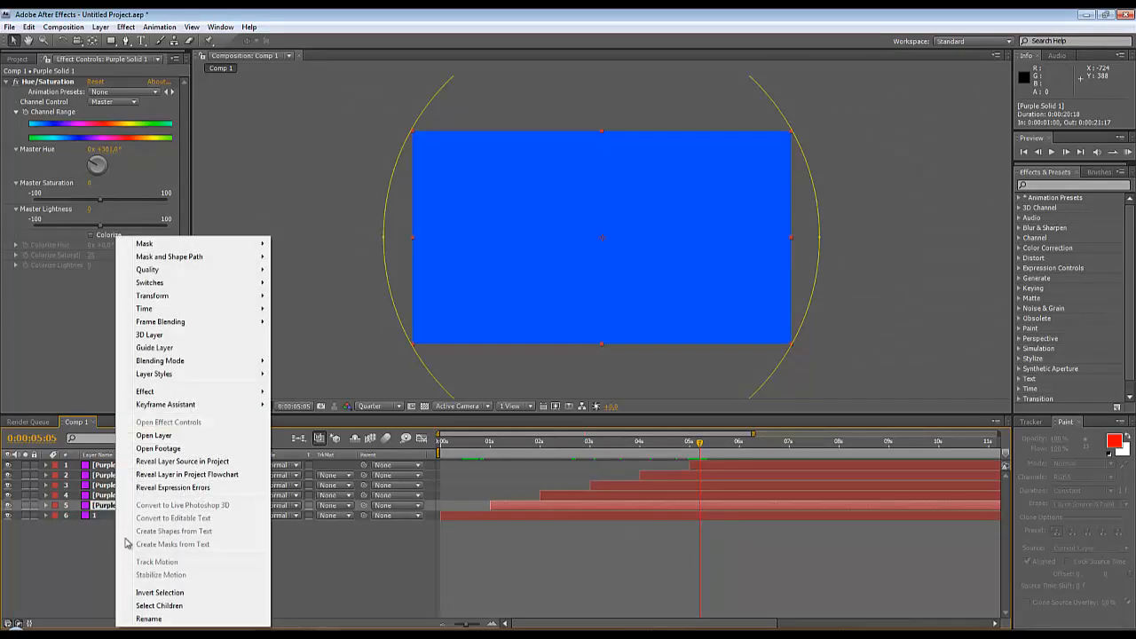
pyautogui.click(151, 618)
pyautogui.write('2')
pyautogui.click(124, 495)
pyautogui.rightClick(124, 495)
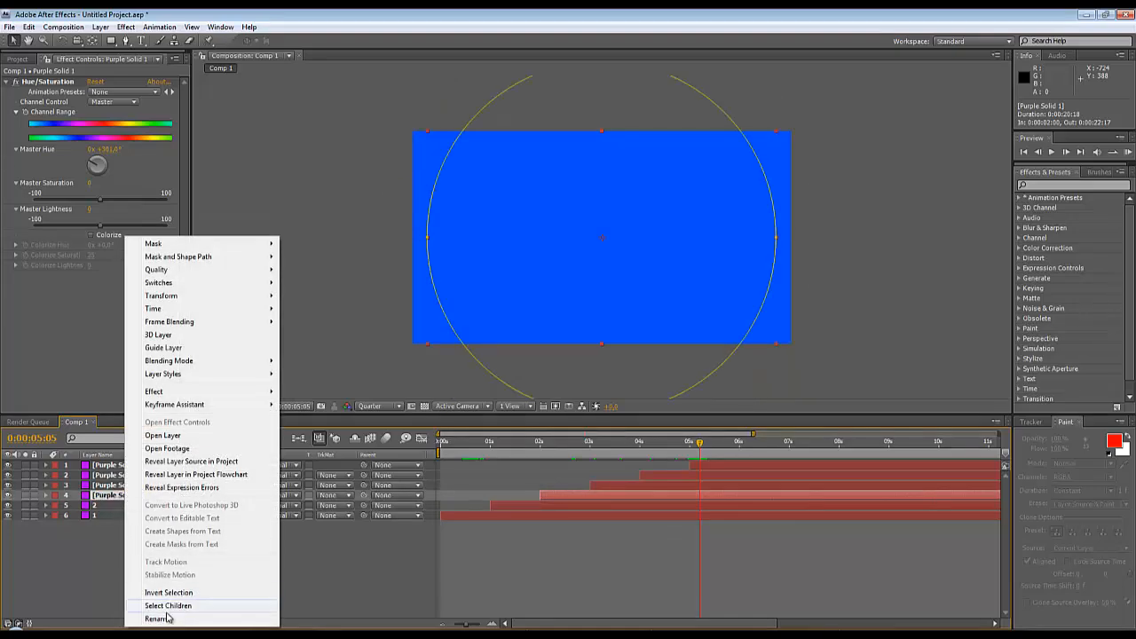
pyautogui.write('3')
# - Rename the remaining three solid layers 4, 5 and 6, working up to the top of the stack
pyautogui.click(129, 486)
pyautogui.rightClick(129, 485)
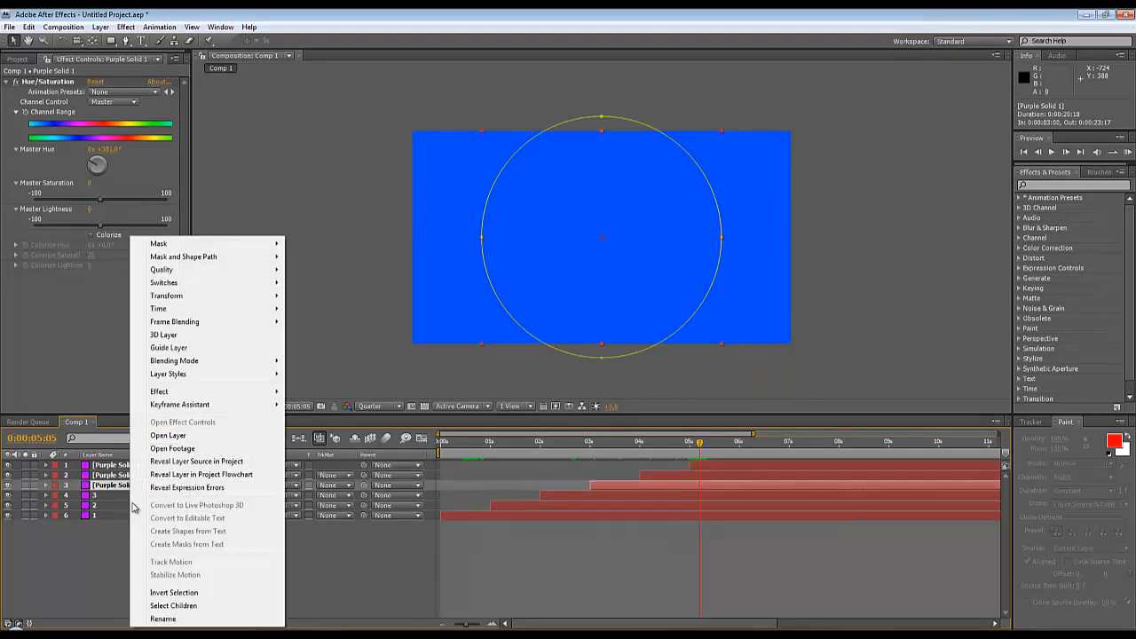
pyautogui.click(160, 619)
pyautogui.write('4')
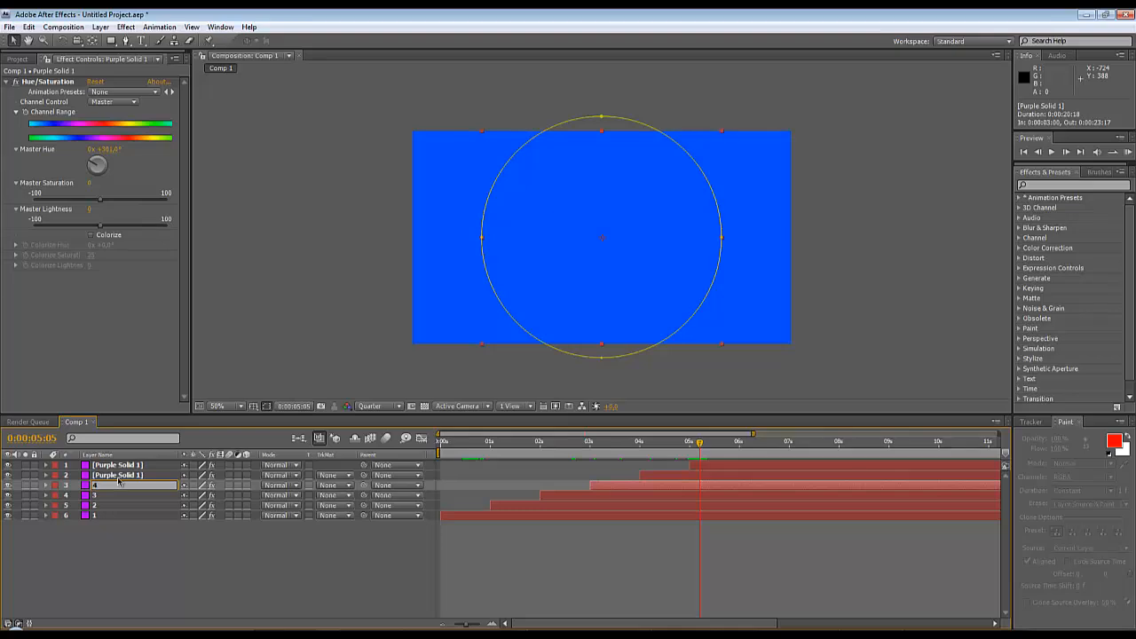
pyautogui.click(118, 475)
pyautogui.rightClick(118, 475)
pyautogui.click(153, 618)
pyautogui.write('5')
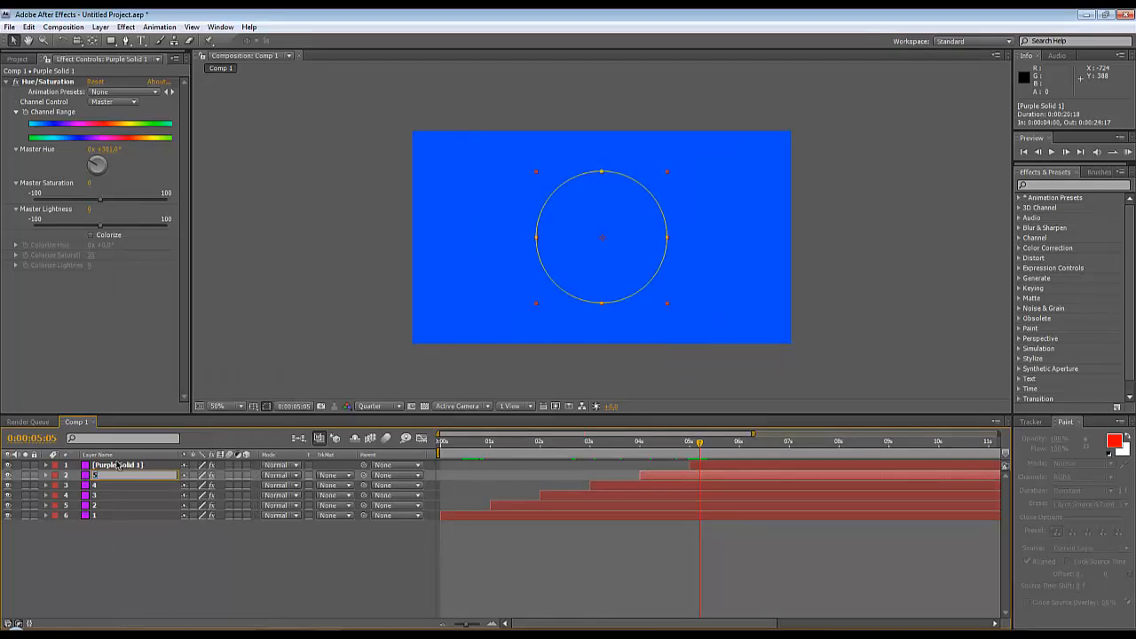
pyautogui.click(117, 465)
pyautogui.rightClick(116, 466)
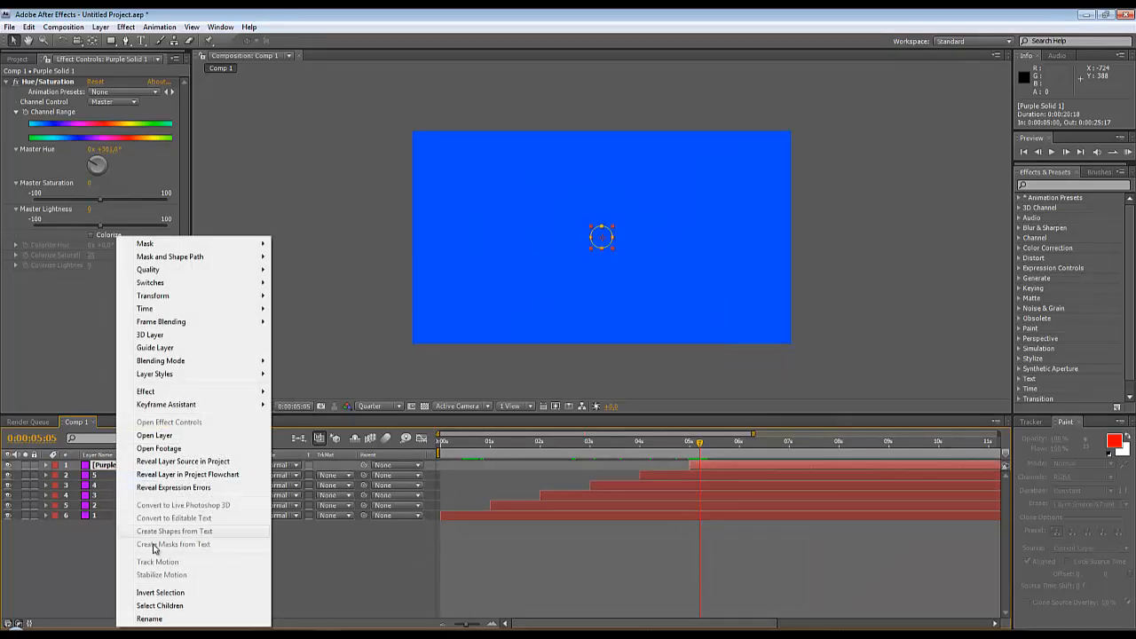
pyautogui.click(163, 619)
pyautogui.write('6')
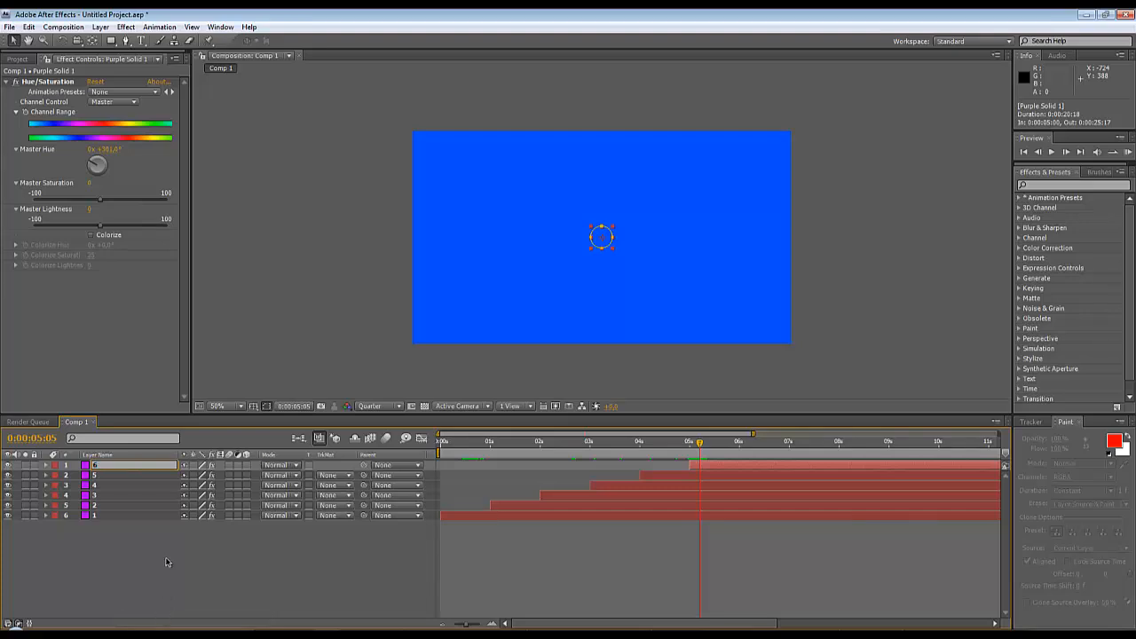
pyautogui.click(168, 563)
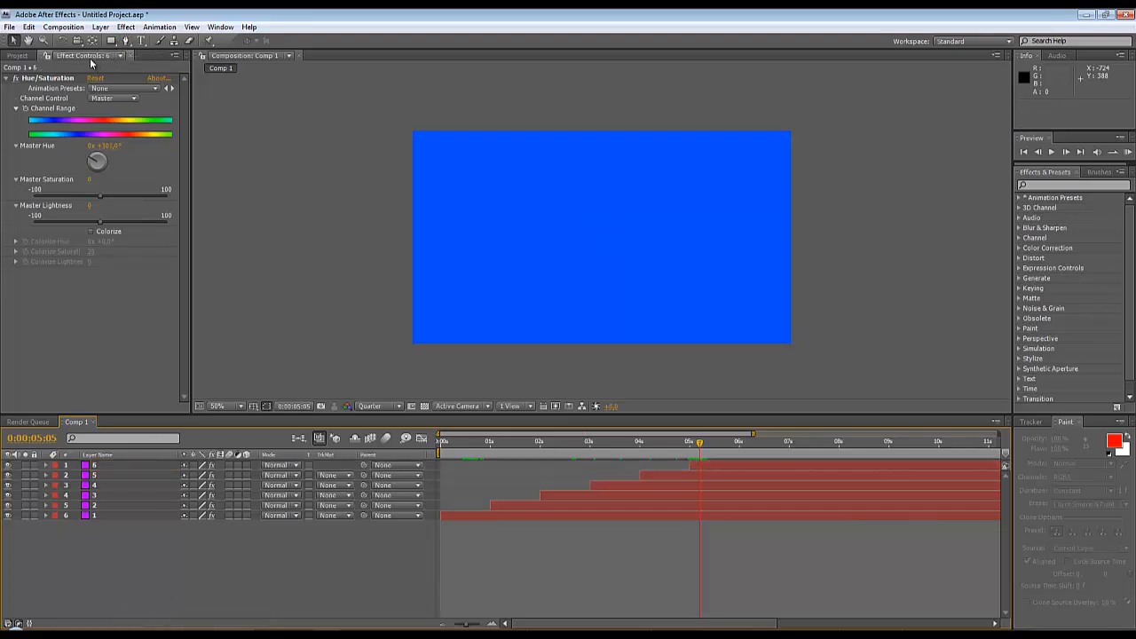
# - At 0:00:02:23, recolour the layer named 2 light blue with a Master Hue of about 283° and the layer named 3 turquoise
pyautogui.click(100, 507)
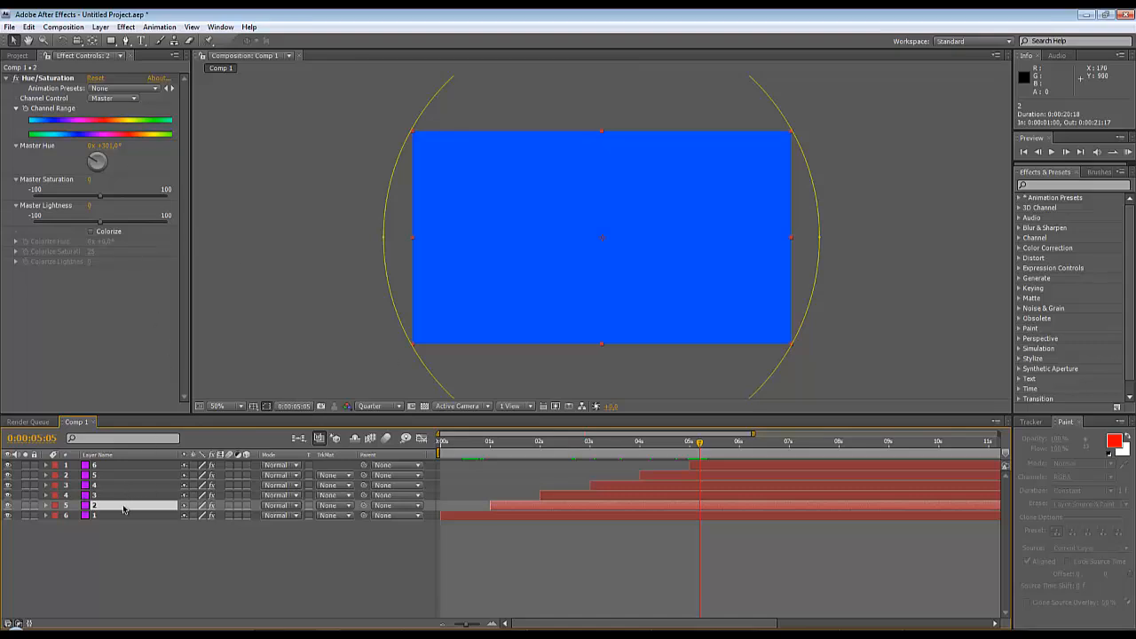
pyautogui.moveTo(568, 447); pyautogui.dragTo(587, 447)
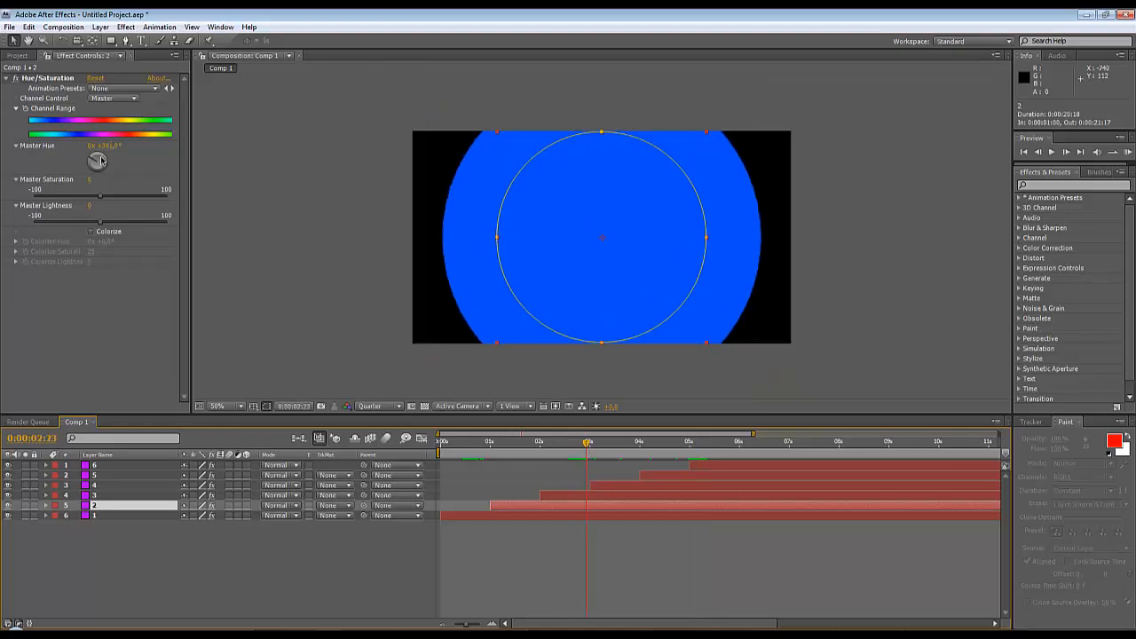
pyautogui.moveTo(97, 161); pyautogui.dragTo(88, 163)
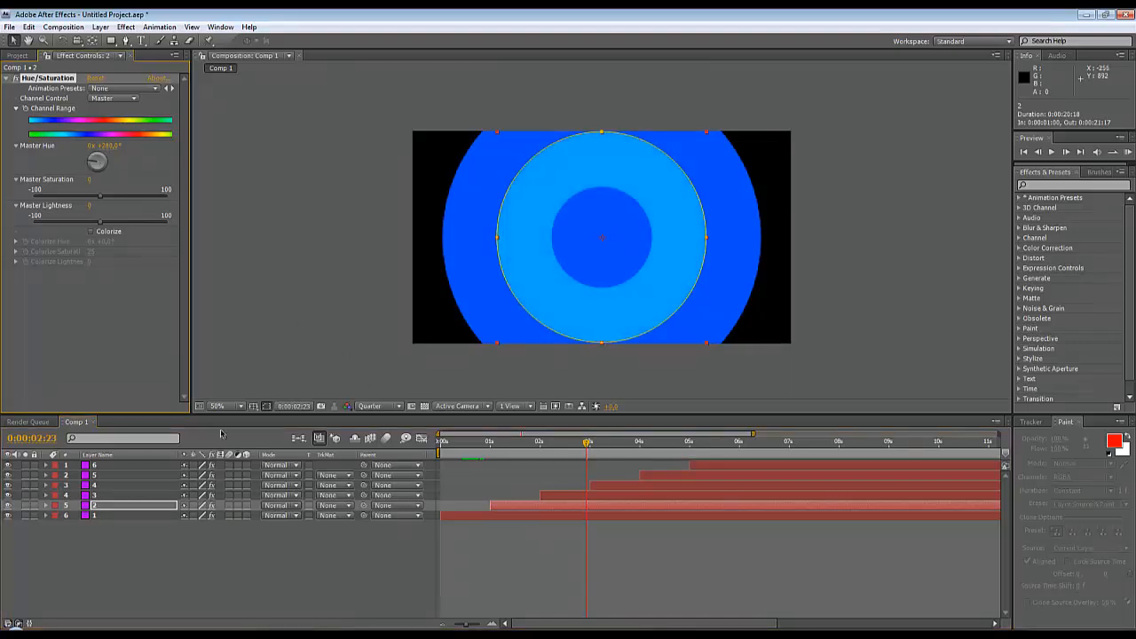
pyautogui.click(104, 496)
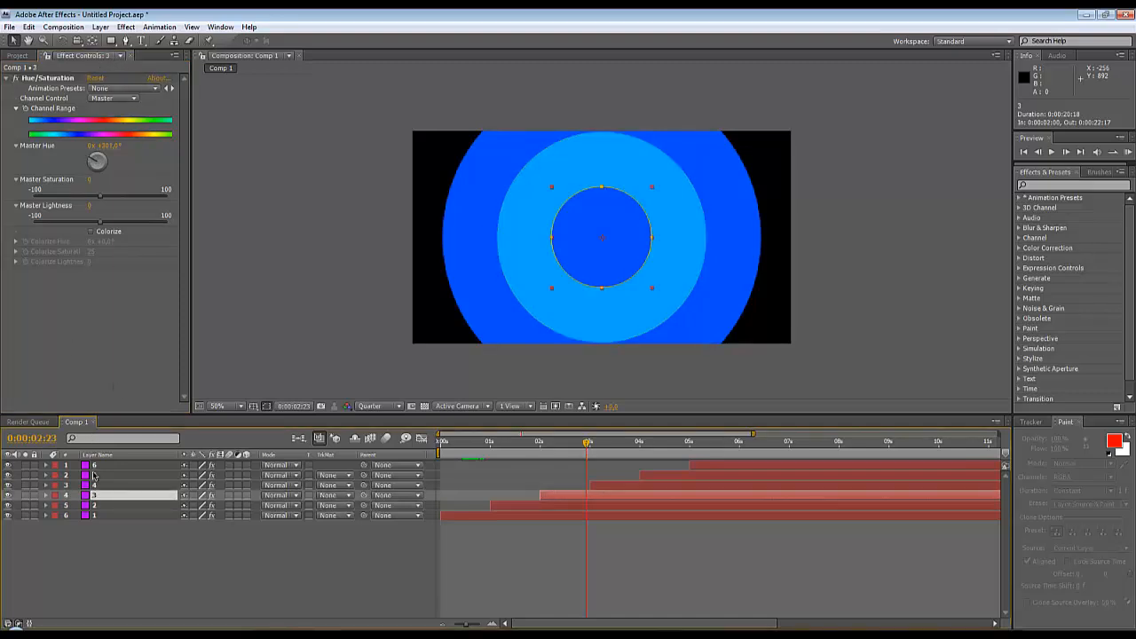
pyautogui.moveTo(103, 162); pyautogui.dragTo(81, 171)
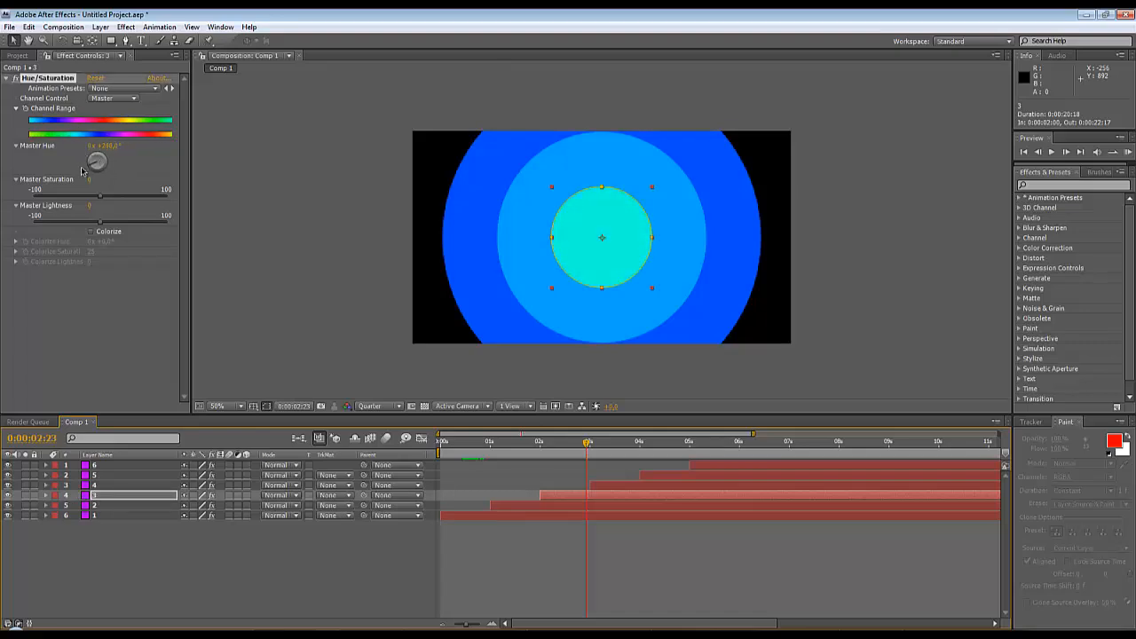
# - Adjust the Master Hue to make the layer named 4 green and the layer named 5 yellow, checking the colours at 0:00:05:11
pyautogui.click(99, 486)
pyautogui.moveTo(96, 163); pyautogui.dragTo(102, 177)
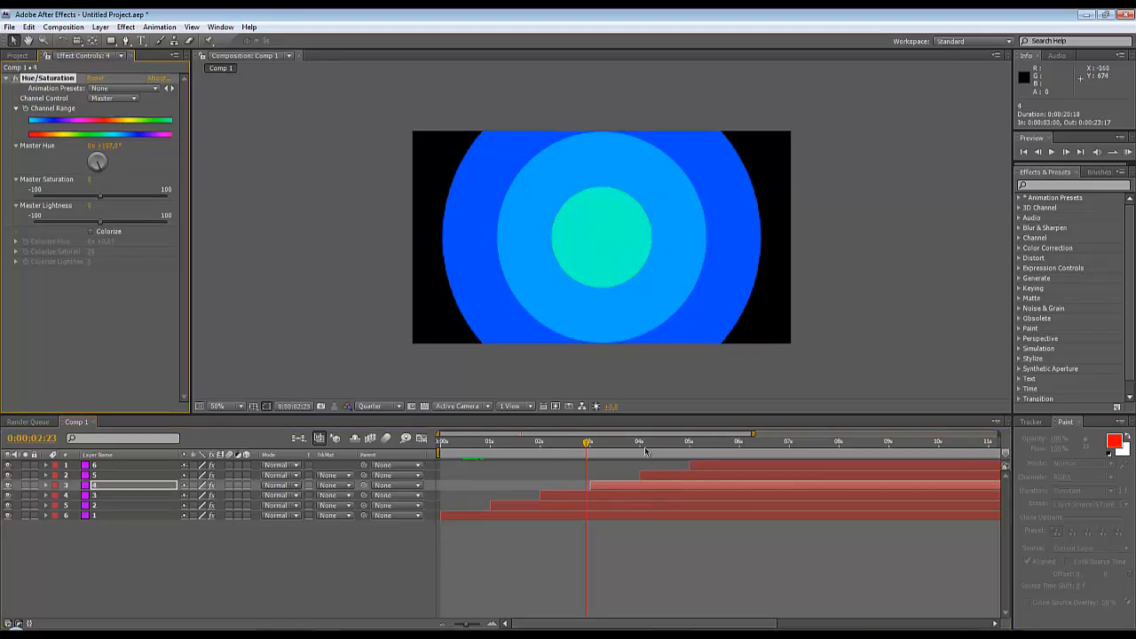
pyautogui.moveTo(645, 452); pyautogui.dragTo(711, 461)
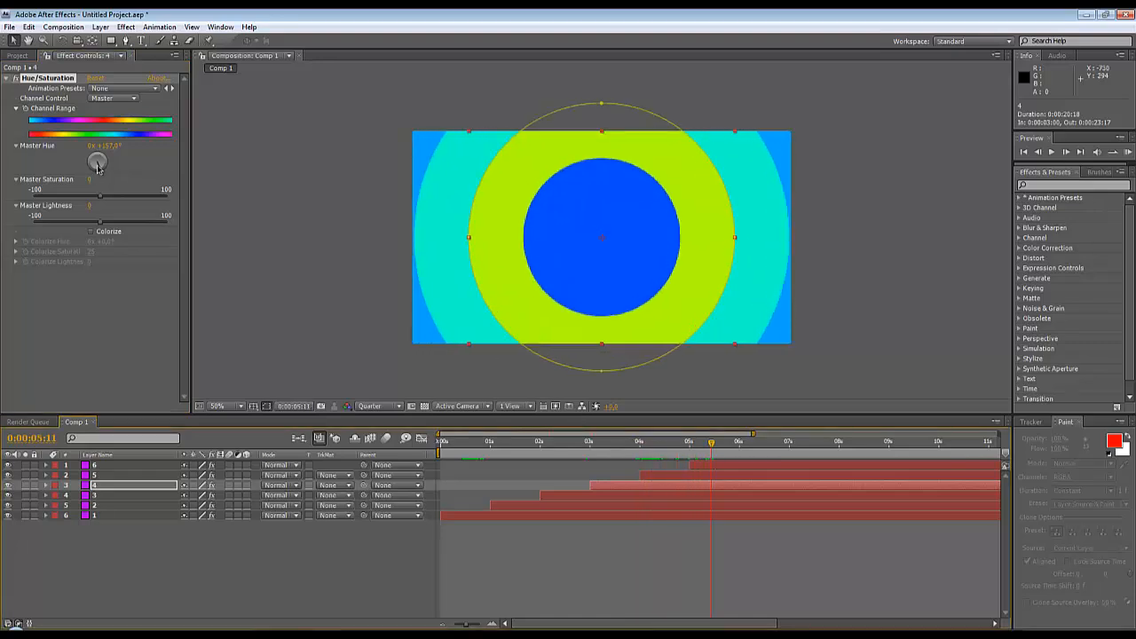
pyautogui.moveTo(98, 168); pyautogui.dragTo(94, 176)
pyautogui.click(108, 475)
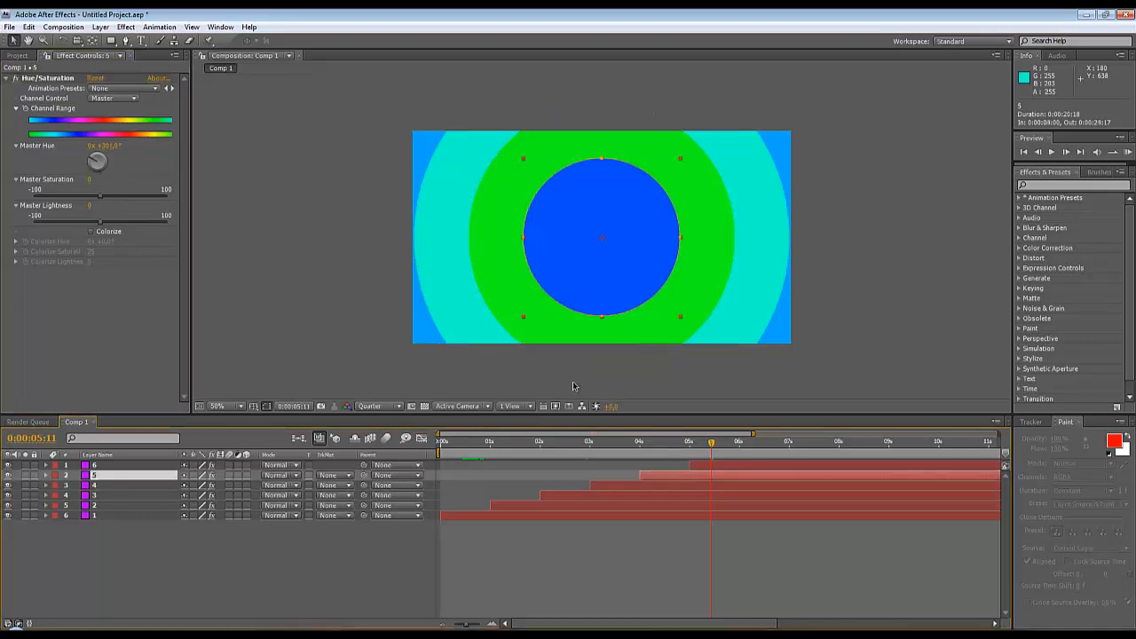
pyautogui.moveTo(97, 159); pyautogui.dragTo(107, 181)
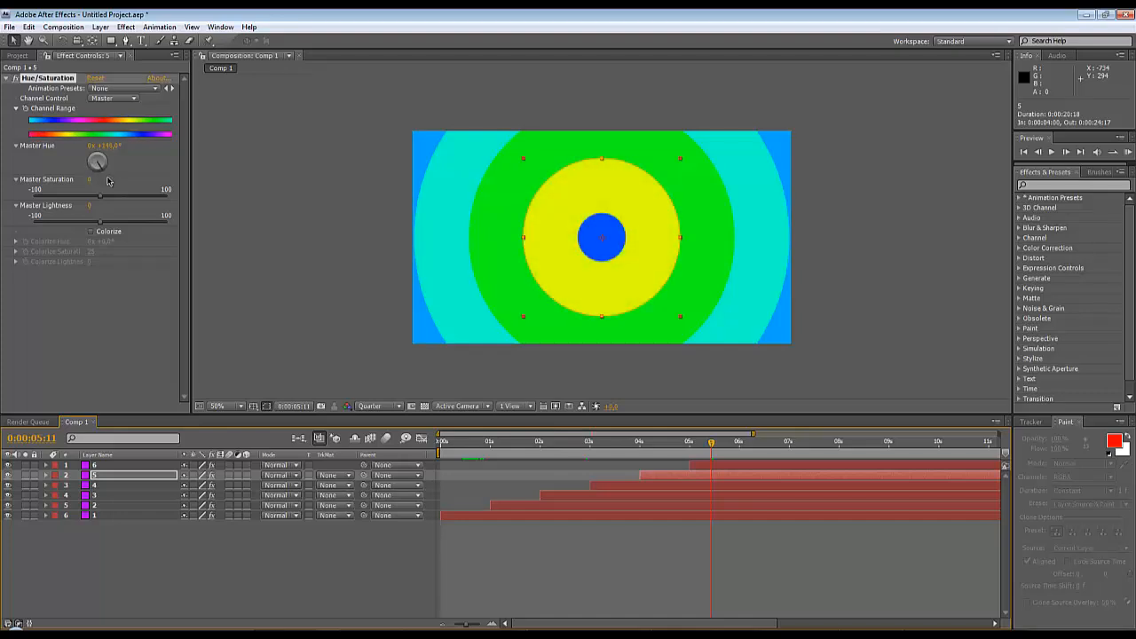
# - Recolour the layer named 6 orange with a Master Hue of about 103°, and scrub through the timeline to check the coloured circles
pyautogui.click(104, 465)
pyautogui.moveTo(95, 169); pyautogui.dragTo(135, 170)
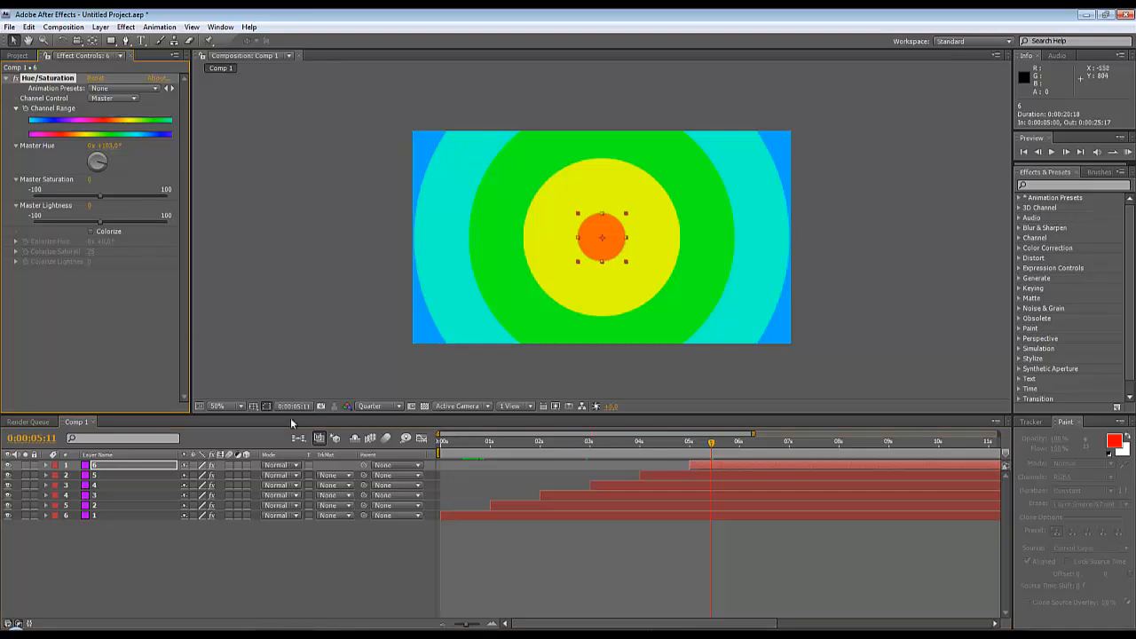
pyautogui.moveTo(519, 450); pyautogui.dragTo(922, 530)
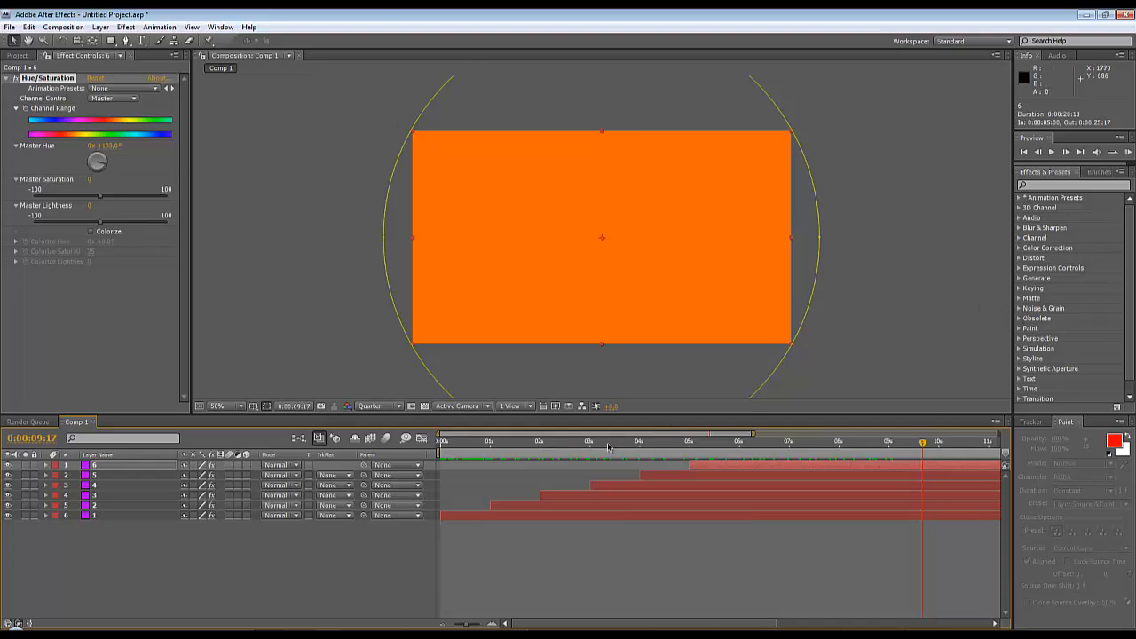
pyautogui.click(195, 571)
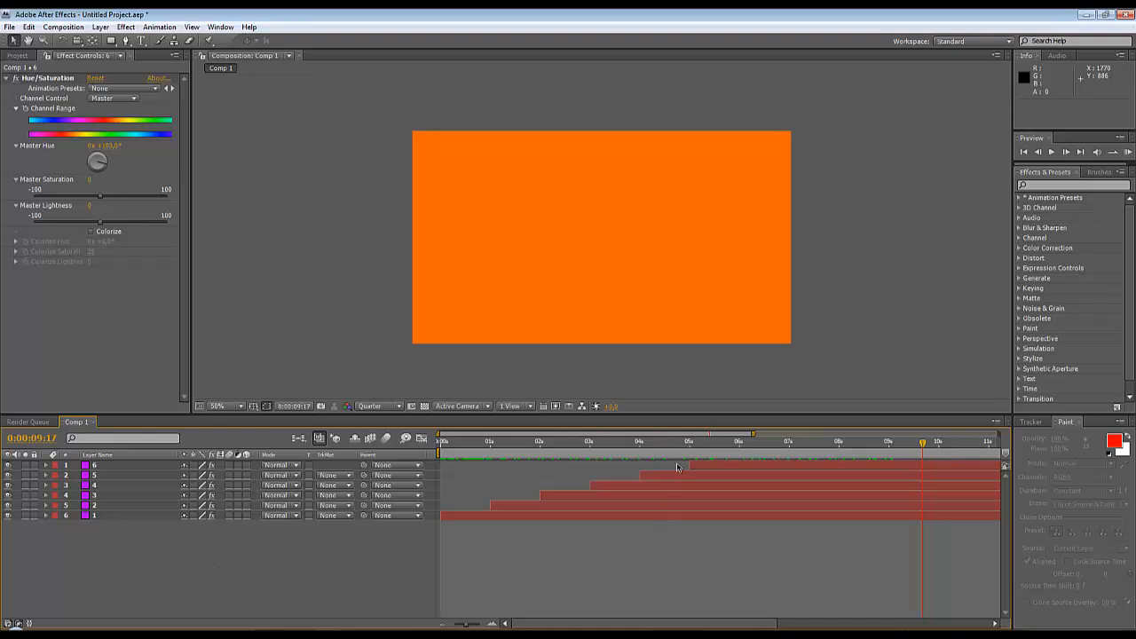
pyautogui.moveTo(708, 448); pyautogui.dragTo(719, 481)
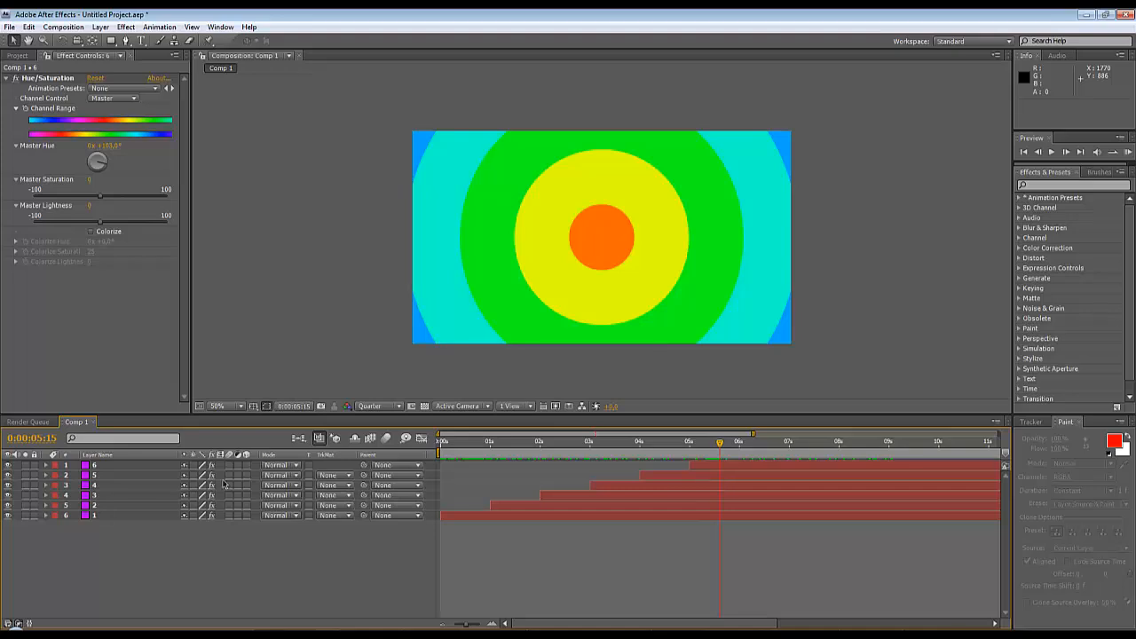
# - Pre-compose all six solid layers into a composition named Pre-comp 1, moving all attributes into it
pyautogui.click(97, 516)
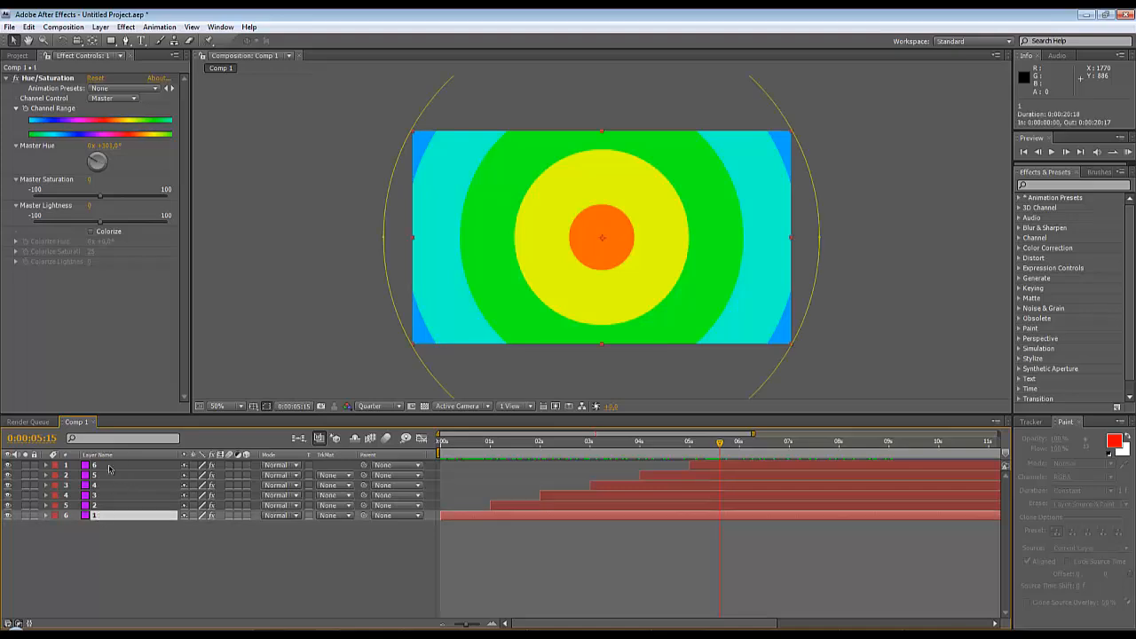
pyautogui.keyDown('shift'); pyautogui.click(109, 467); pyautogui.keyUp('shift')
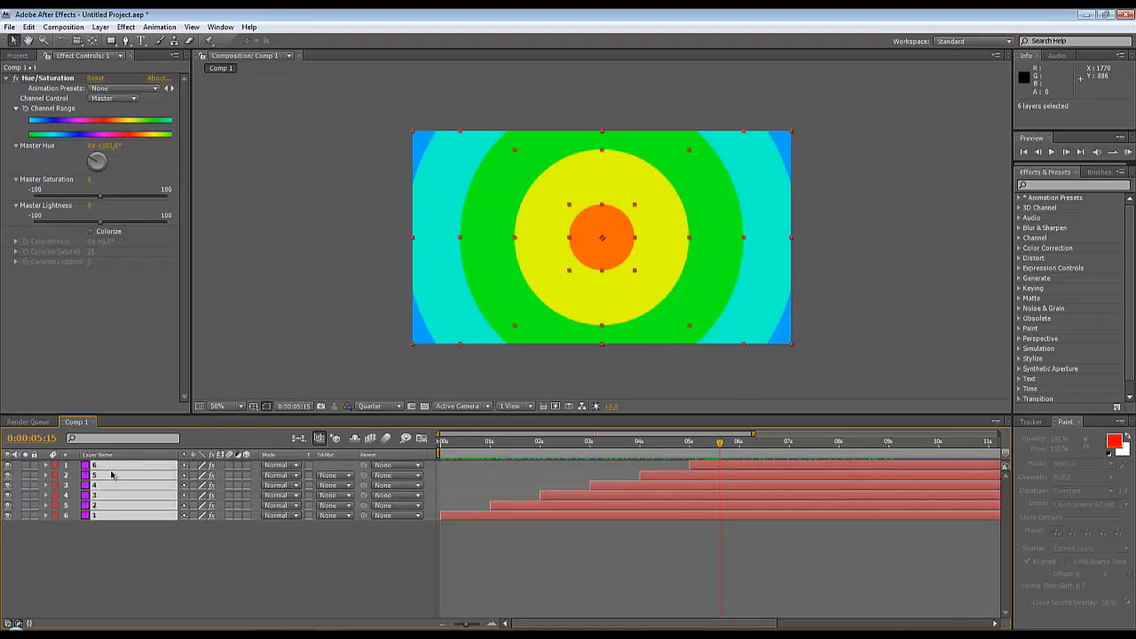
pyautogui.click(114, 517)
pyautogui.keyDown('shift'); pyautogui.click(116, 468); pyautogui.keyUp('shift')
pyautogui.click(80, 30)
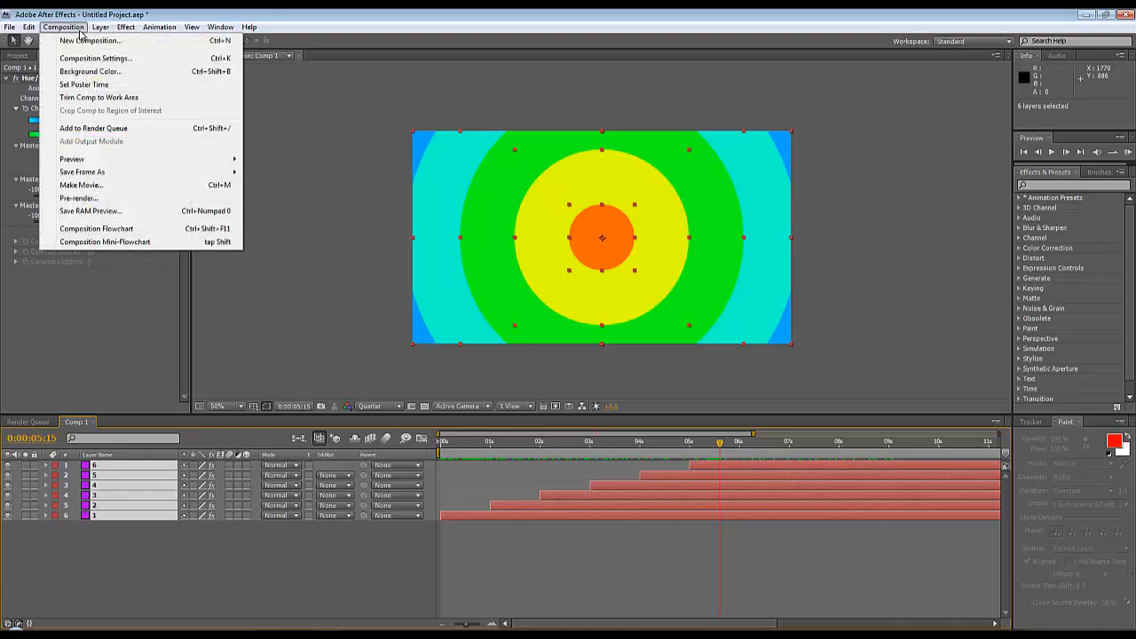
pyautogui.moveTo(101, 30)
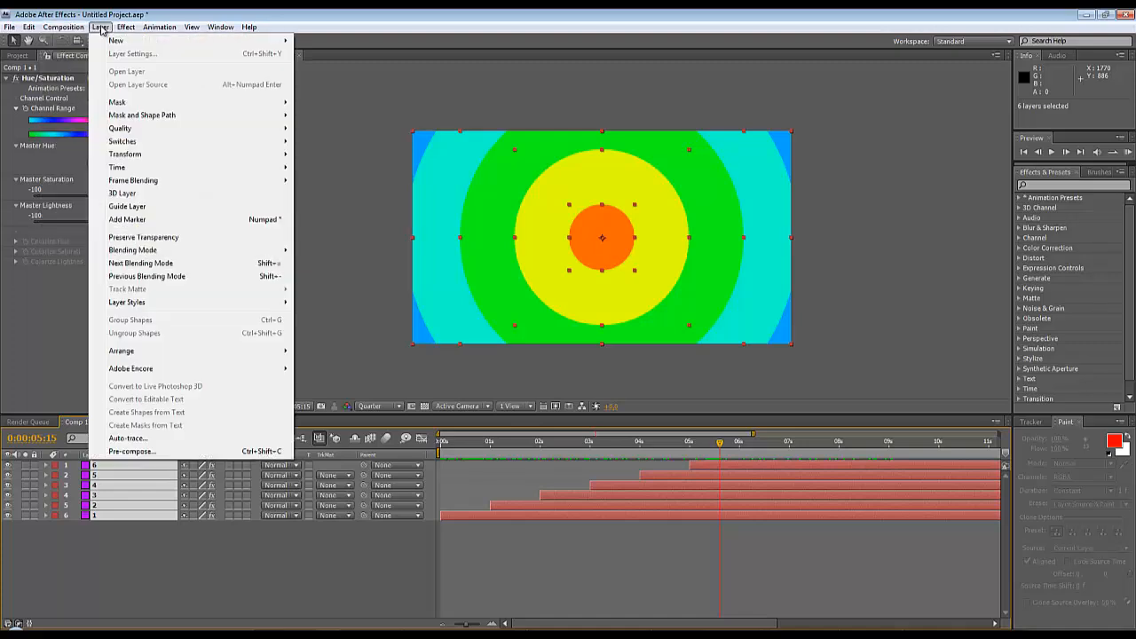
pyautogui.click(131, 452)
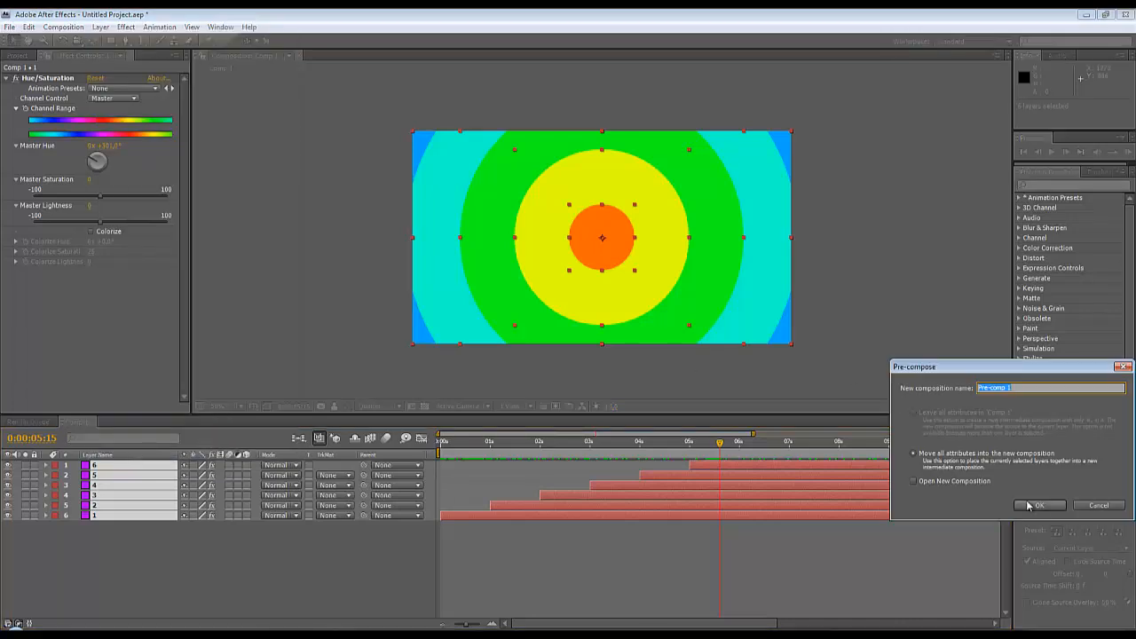
pyautogui.click(1039, 506)
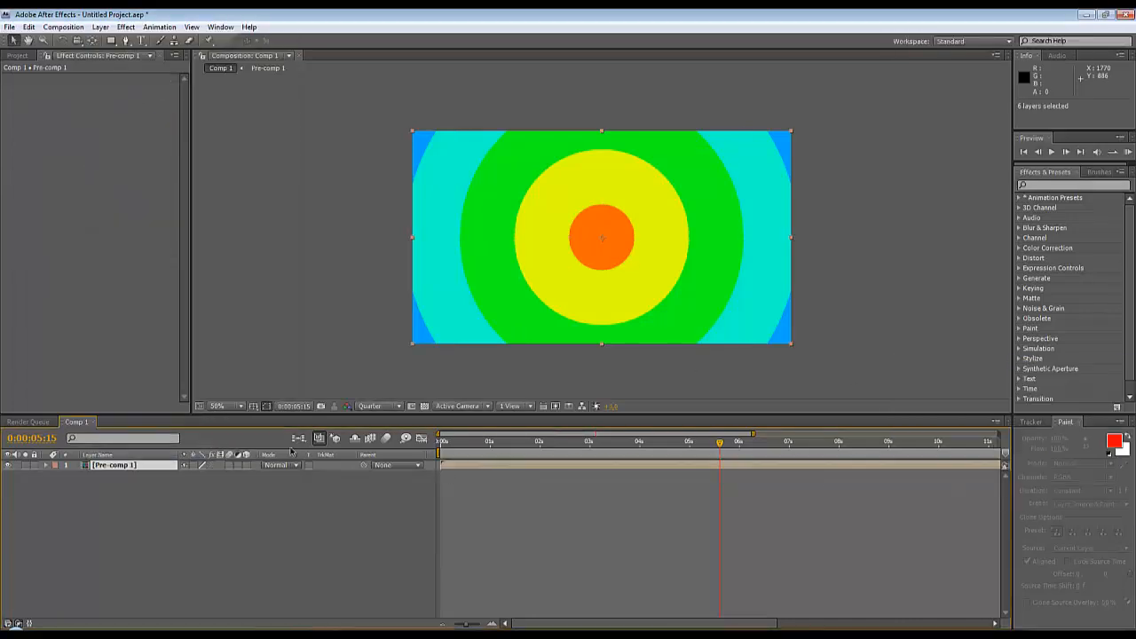
# - Look inside Pre-comp 1, return to Comp 1 and scrub through the nested circle animation
pyautogui.doubleClick(123, 466)
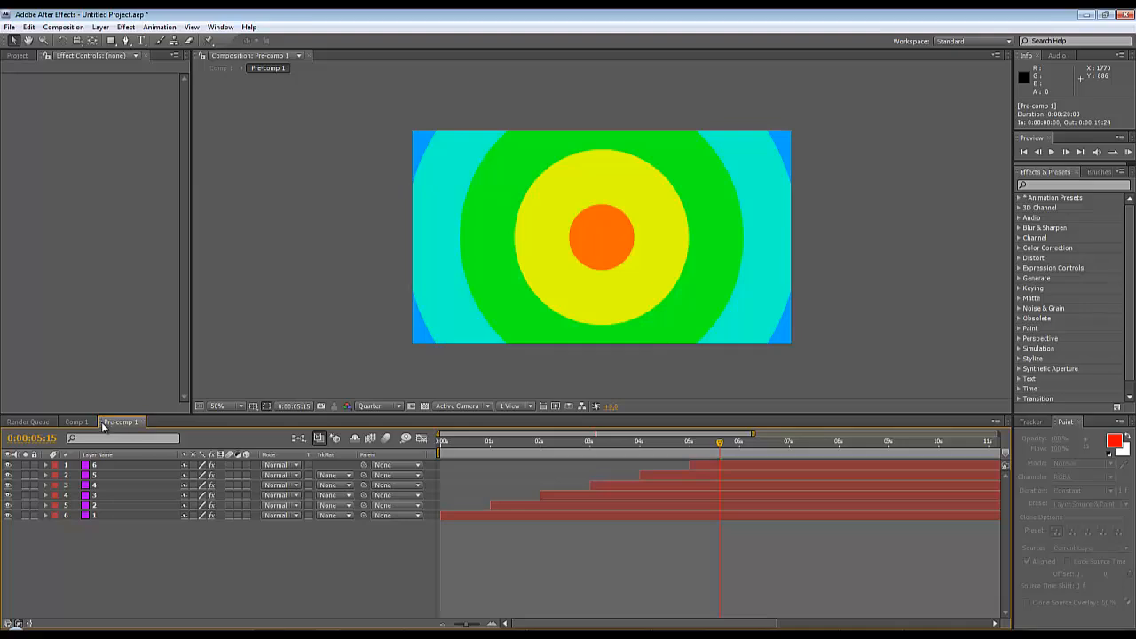
pyautogui.click(78, 422)
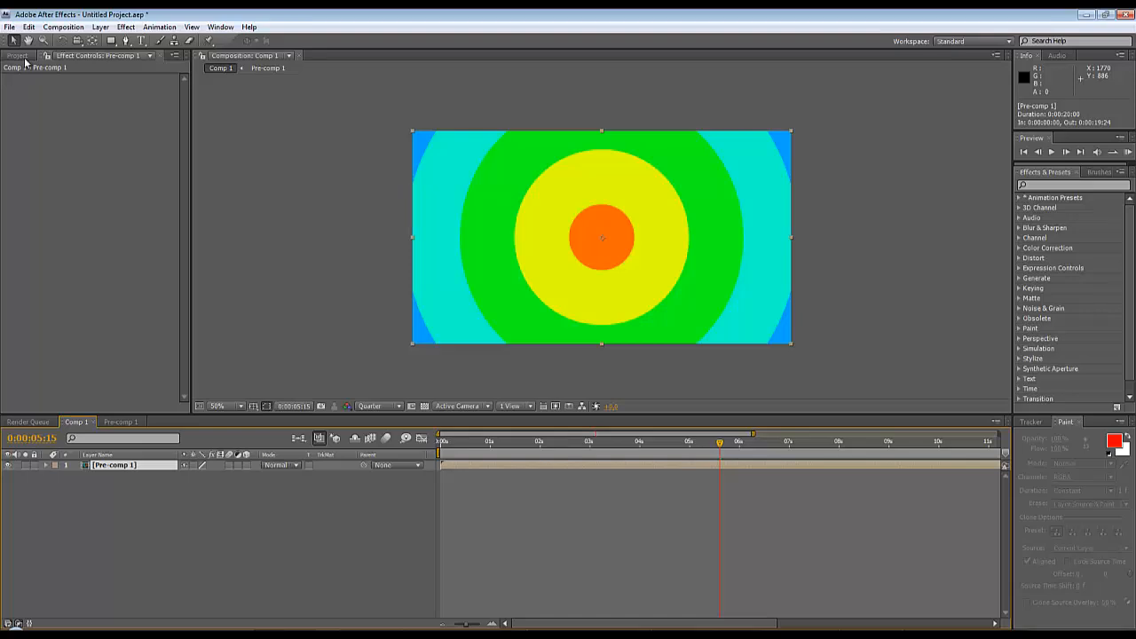
pyautogui.click(23, 57)
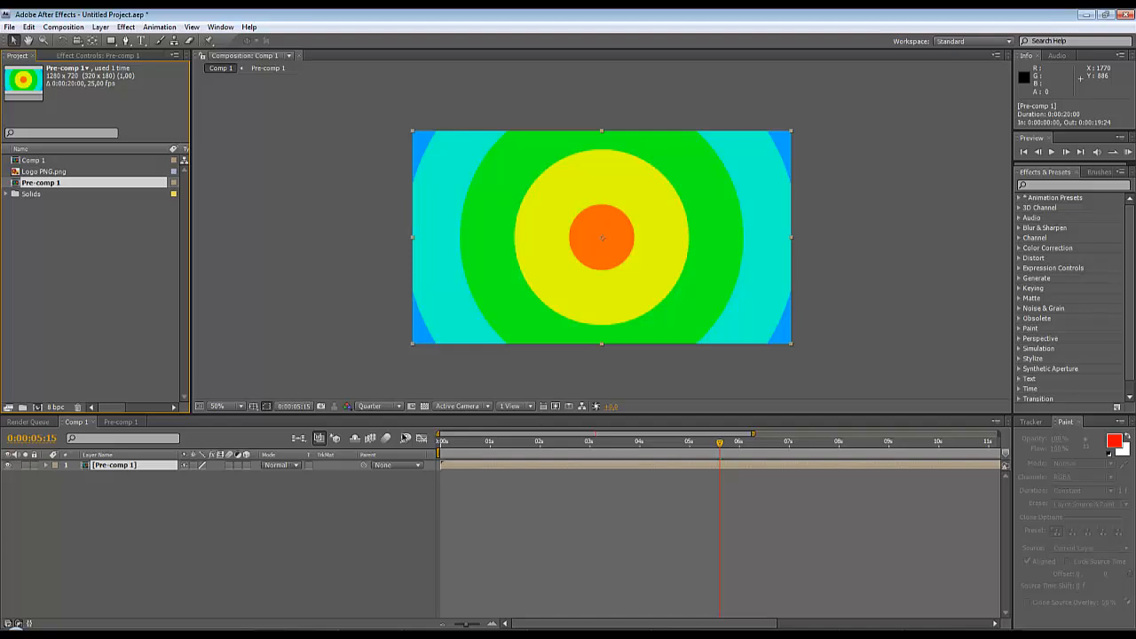
pyautogui.moveTo(542, 445); pyautogui.dragTo(603, 466)
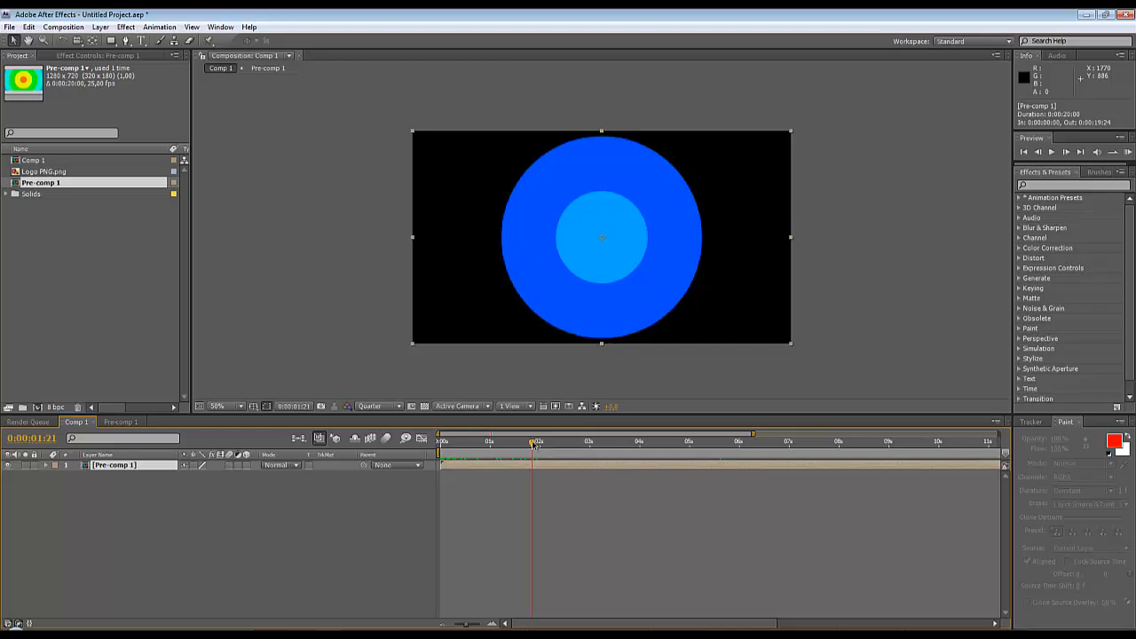
pyautogui.moveTo(534, 445); pyautogui.dragTo(795, 459)
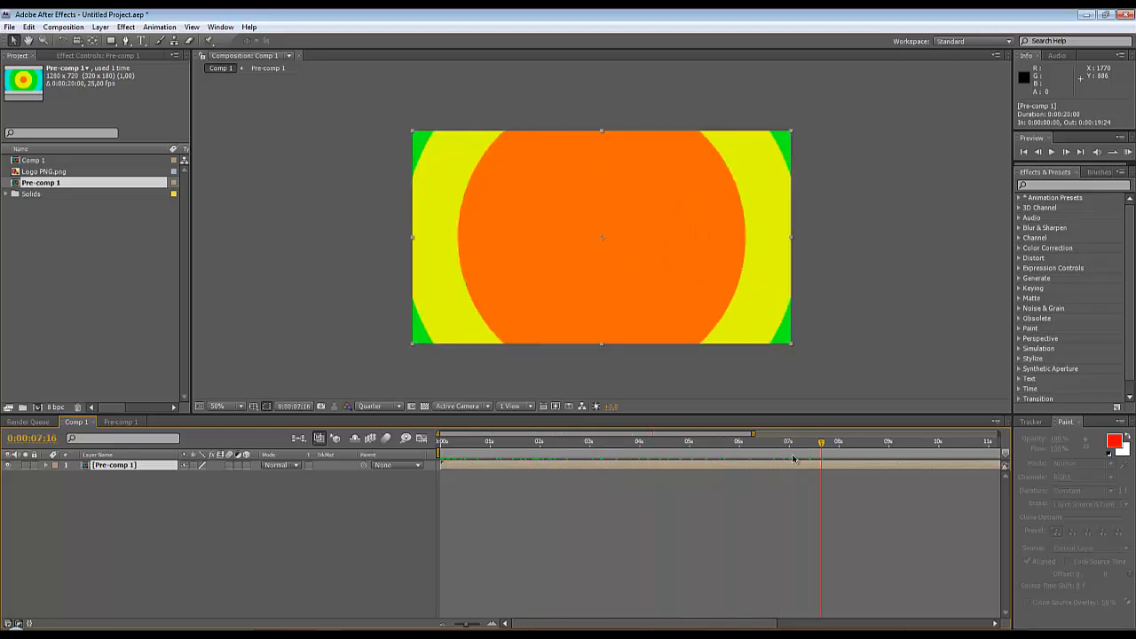
# - From 0:00:00:00, time-stretch the Pre-comp 1 layer by 25% to 0:00:05:00, holding its in-point, and preview the result
pyautogui.moveTo(646, 450); pyautogui.dragTo(441, 441)
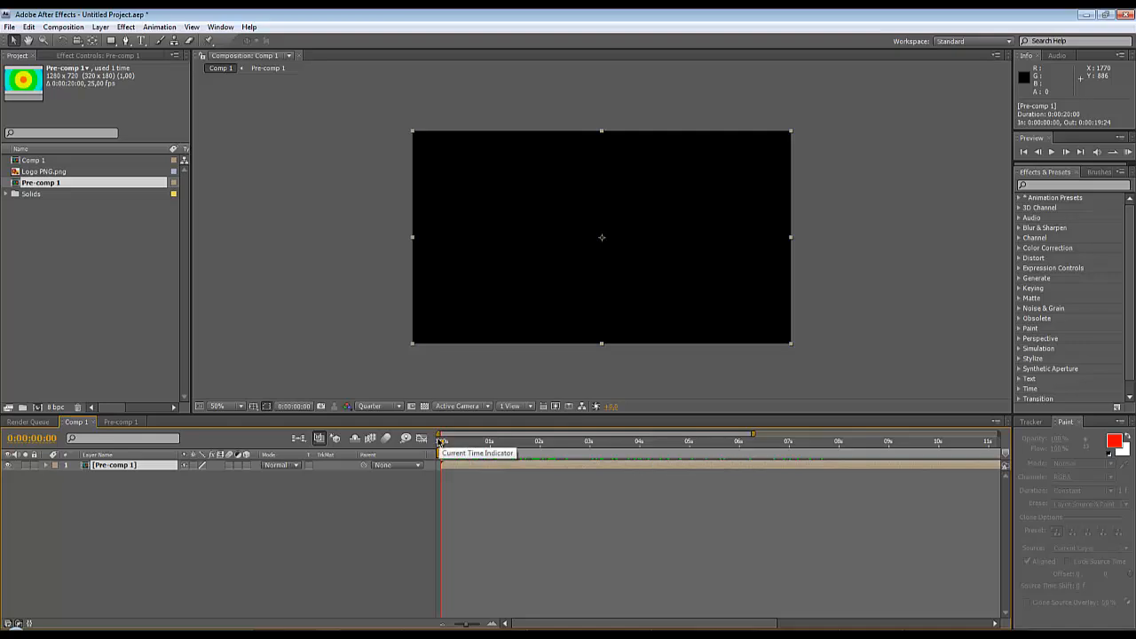
pyautogui.rightClick(101, 470)
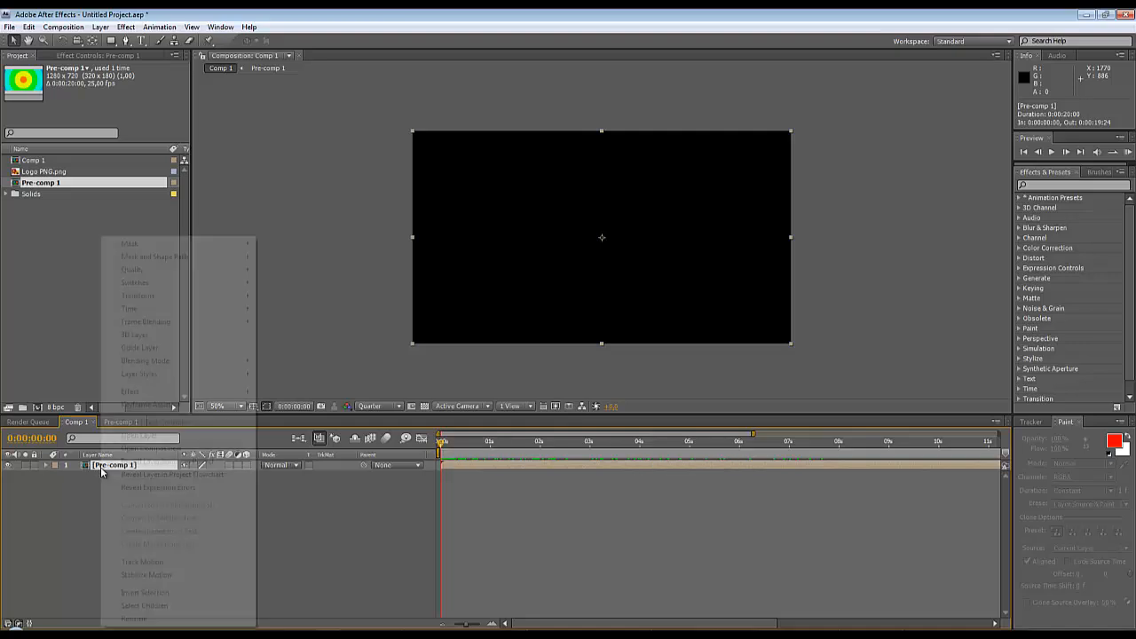
pyautogui.moveTo(189, 310)
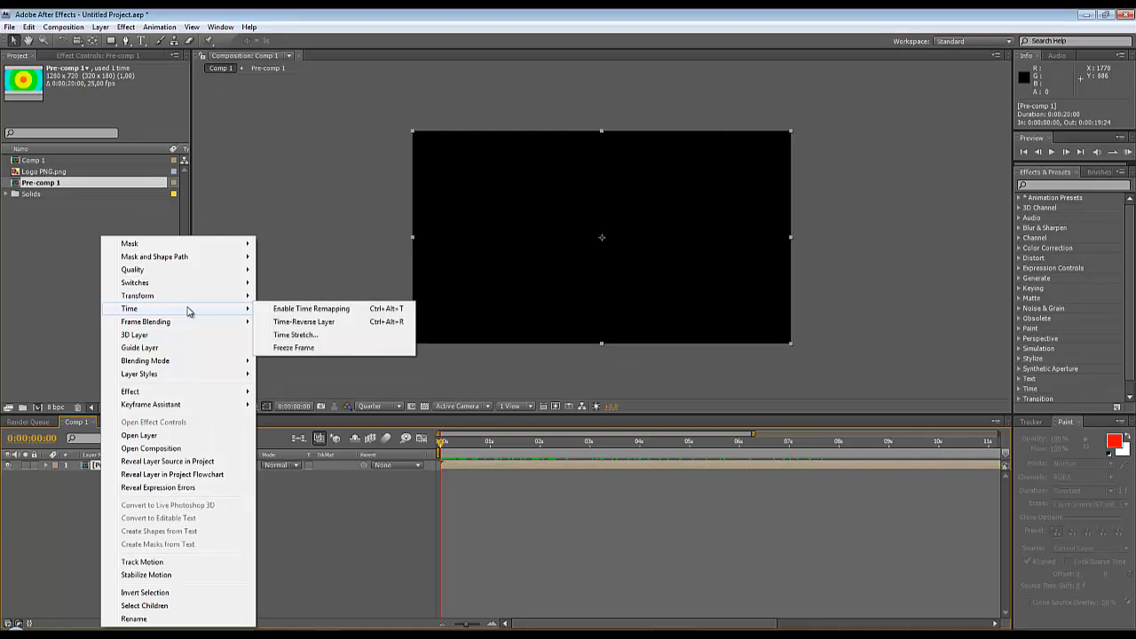
pyautogui.click(293, 335)
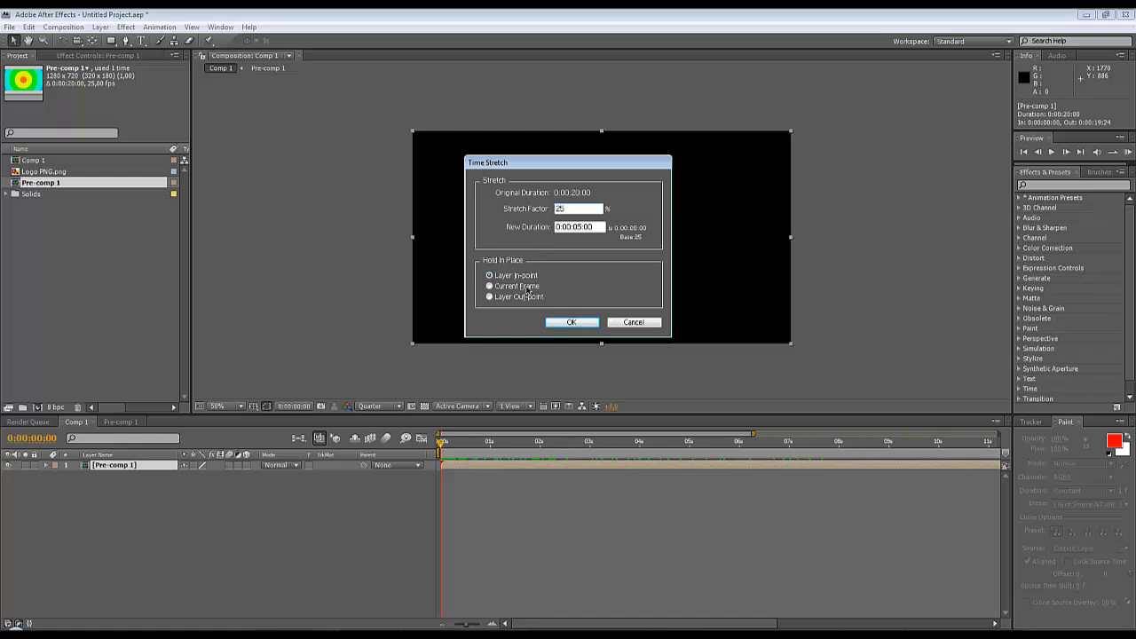
pyautogui.click(559, 322)
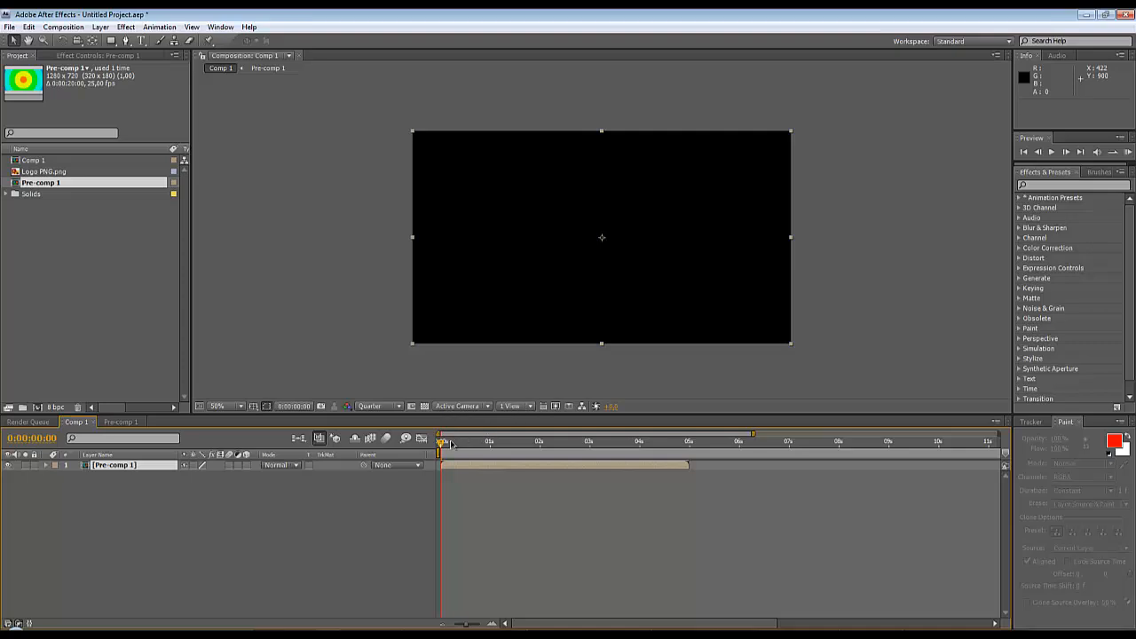
pyautogui.click(1053, 151)
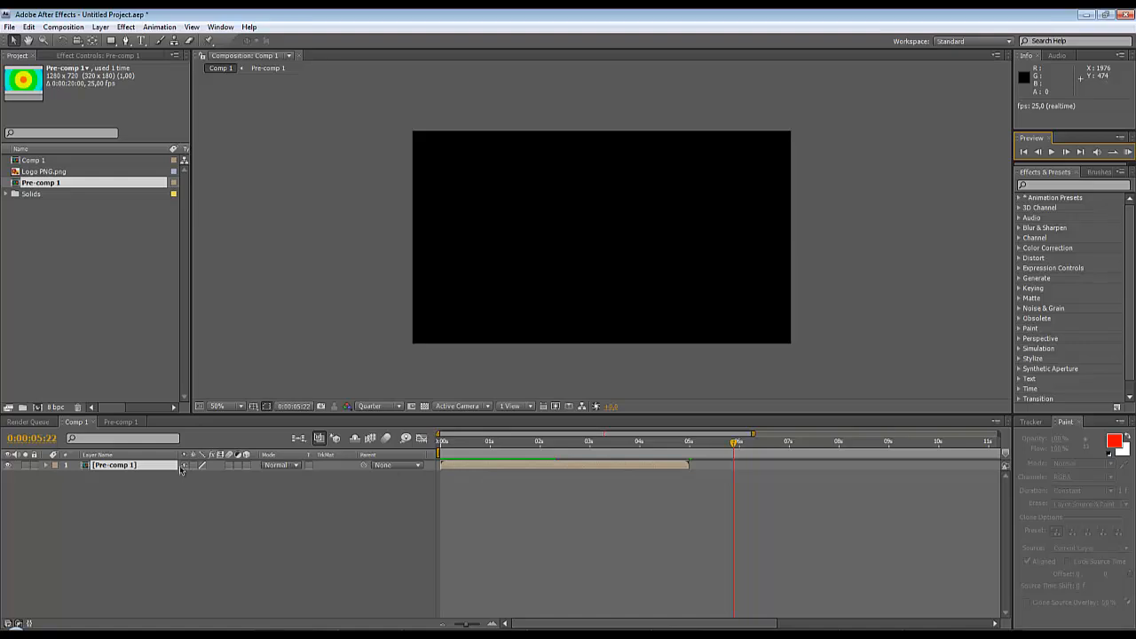
# - Shorten the duration of Comp 1 to 0:00:05:00 in its composition settings
pyautogui.rightClick(145, 468)
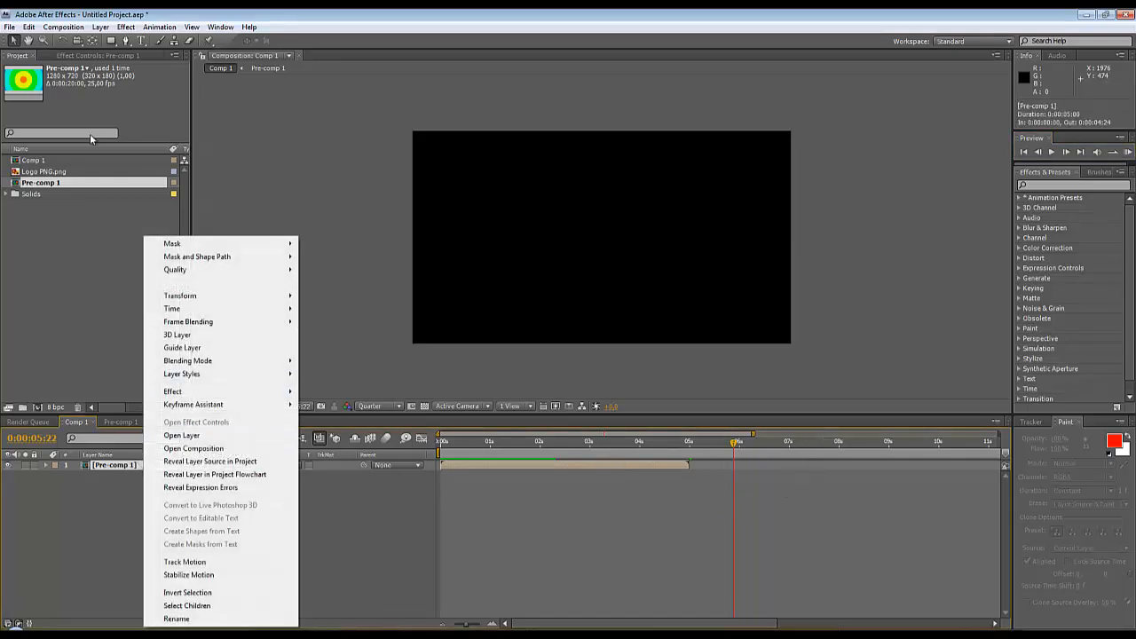
pyautogui.click(77, 27)
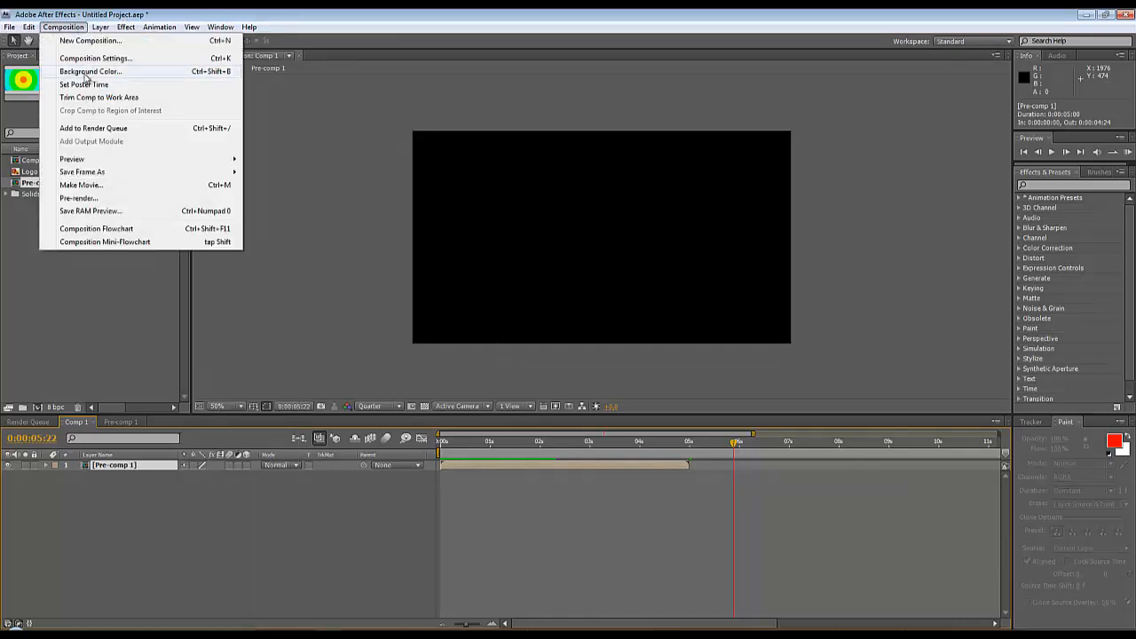
pyautogui.click(98, 58)
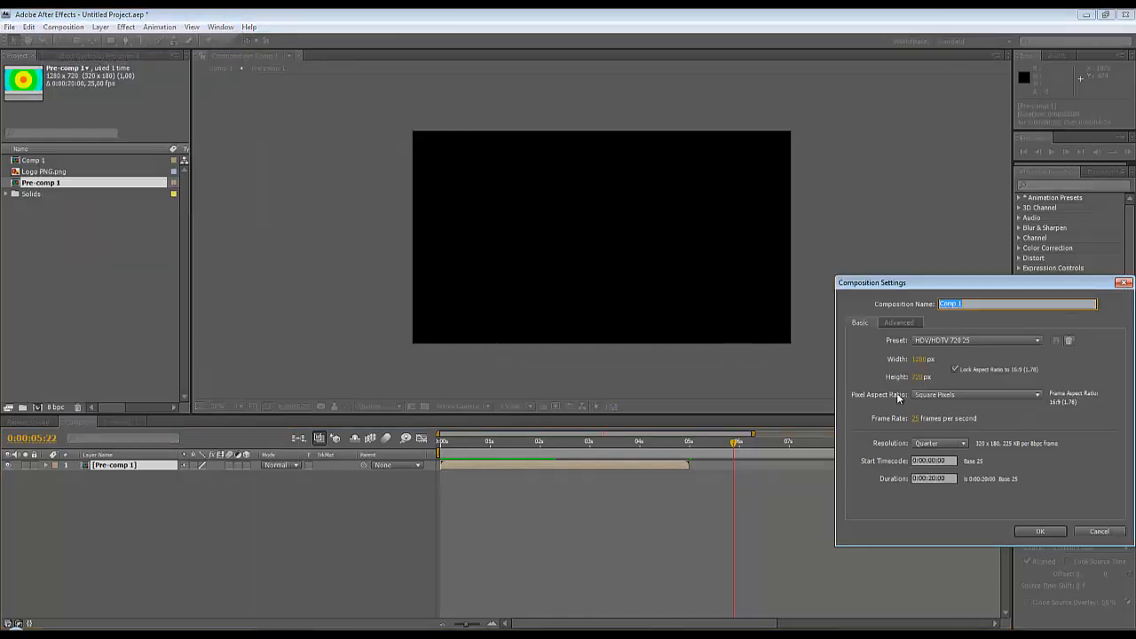
pyautogui.click(934, 480)
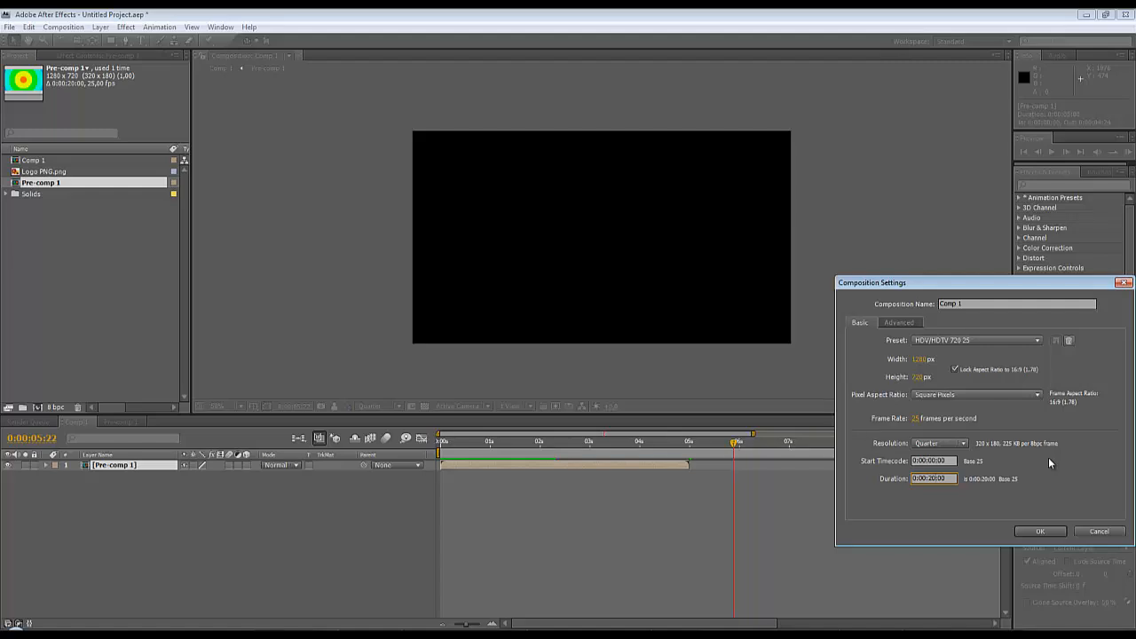
pyautogui.hotkey('shift', 'Left')
pyautogui.hotkey('shift', 'Left')
pyautogui.write('5')
pyautogui.press('Left')
pyautogui.write('0')
pyautogui.click(1040, 532)
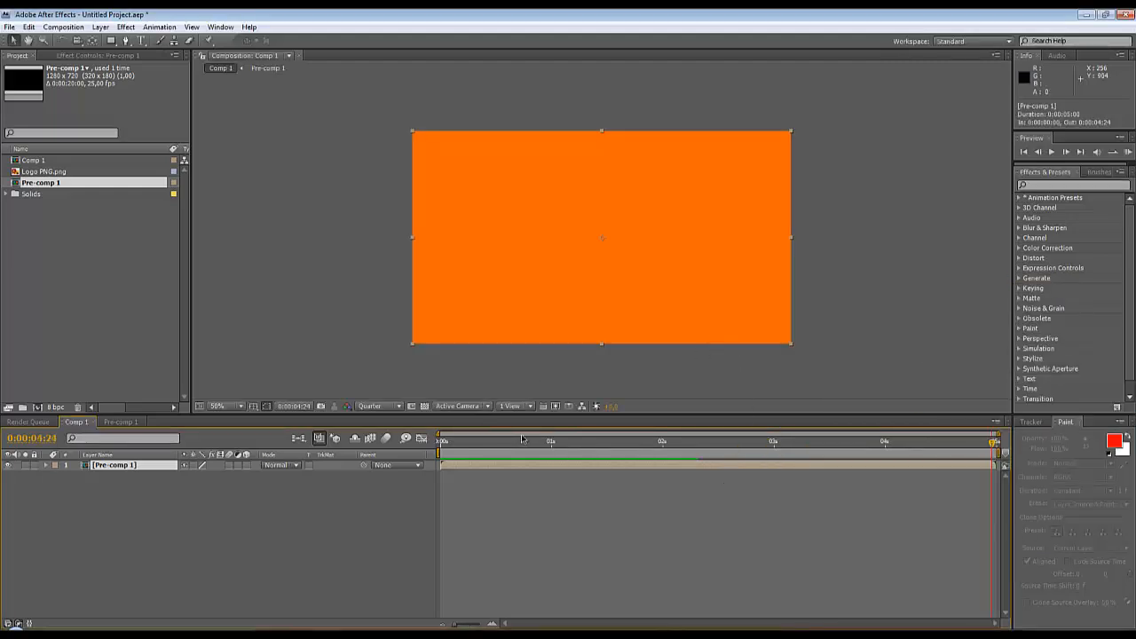
# - Move to 0:00:01:13 and add Logo PNG.png to Comp 1 as a layer above Pre-comp 1
pyautogui.moveTo(515, 441)
pyautogui.mouseDown()
pyautogui.moveTo(687, 450)
pyautogui.moveTo(471, 459)
pyautogui.moveTo(733, 458)
pyautogui.moveTo(449, 458)
pyautogui.moveTo(713, 457)
pyautogui.moveTo(456, 458)
pyautogui.moveTo(604, 456)
pyautogui.moveTo(499, 452)
pyautogui.mouseUp()
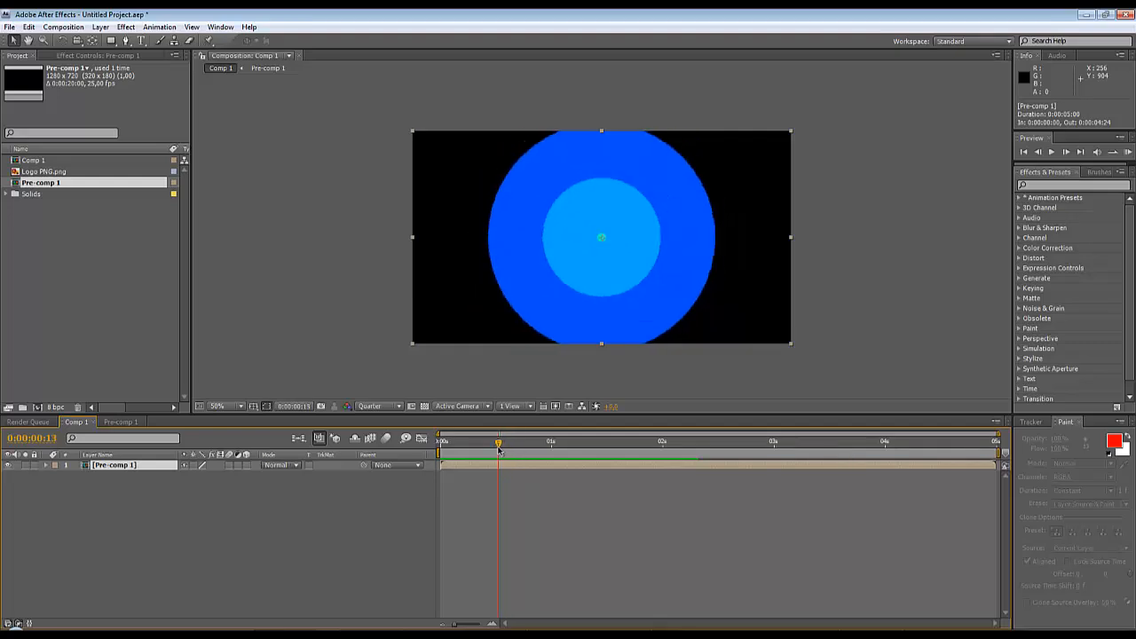
pyautogui.moveTo(502, 451); pyautogui.dragTo(608, 459)
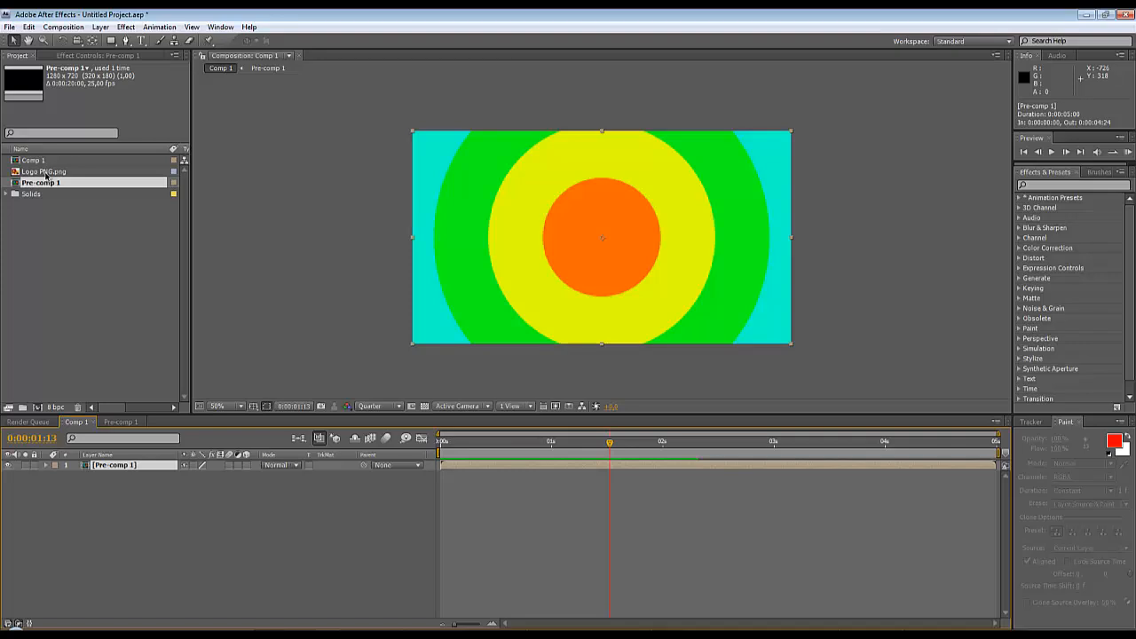
pyautogui.moveTo(46, 175); pyautogui.dragTo(126, 471)
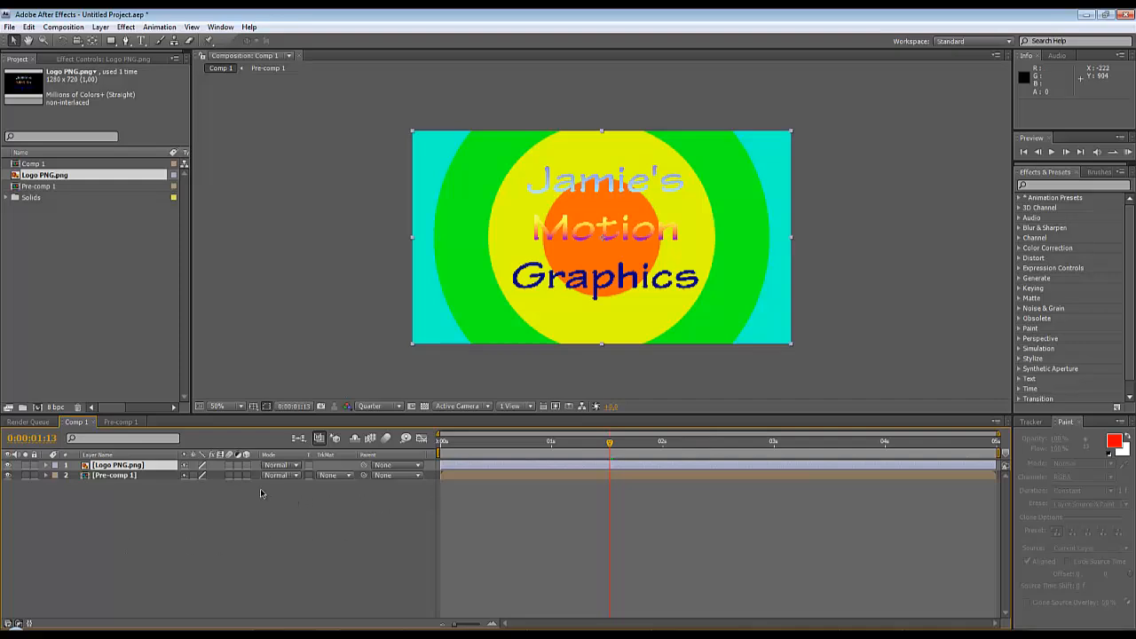
# - Keyframe the logo layer's Scale at 0% at 0:00:01:13
pyautogui.click(47, 465)
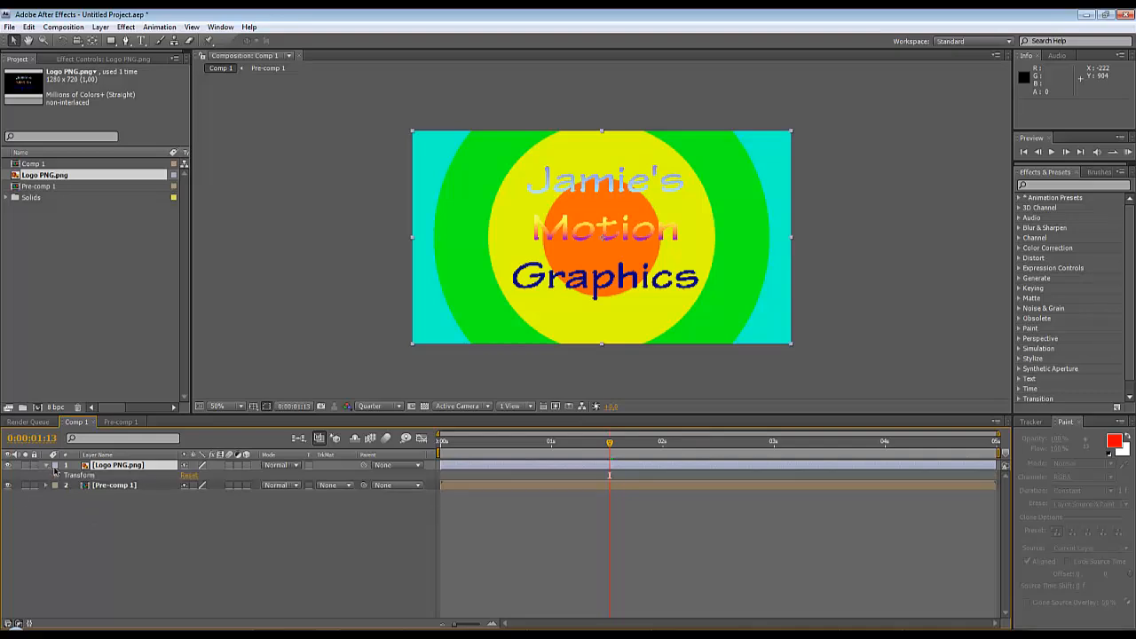
pyautogui.click(56, 476)
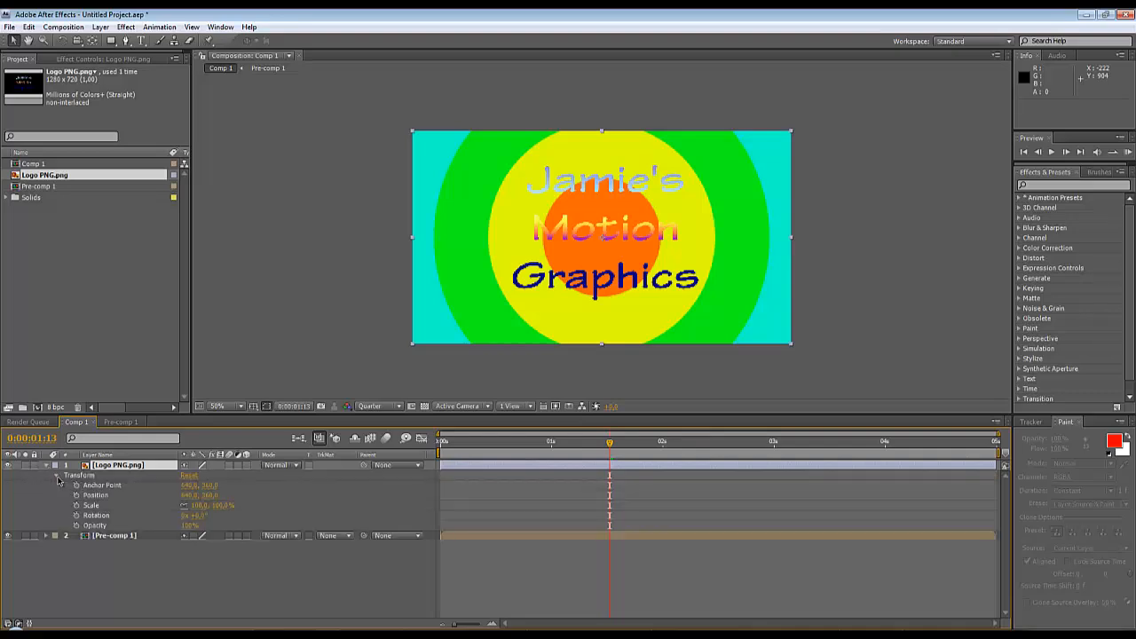
pyautogui.click(92, 506)
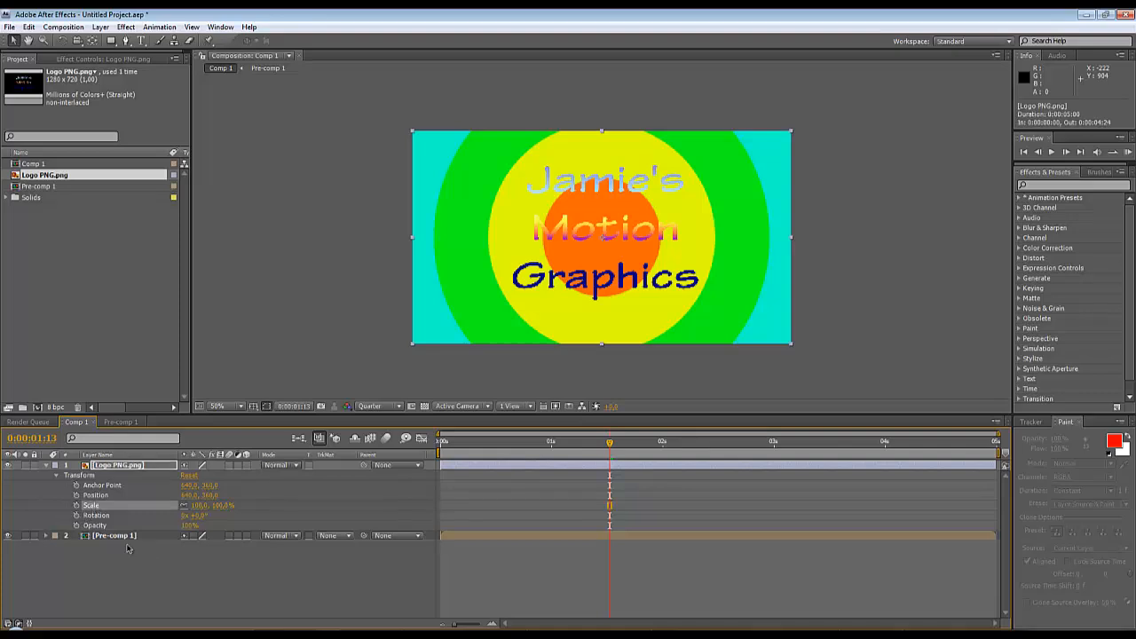
pyautogui.click(76, 506)
pyautogui.click(196, 507)
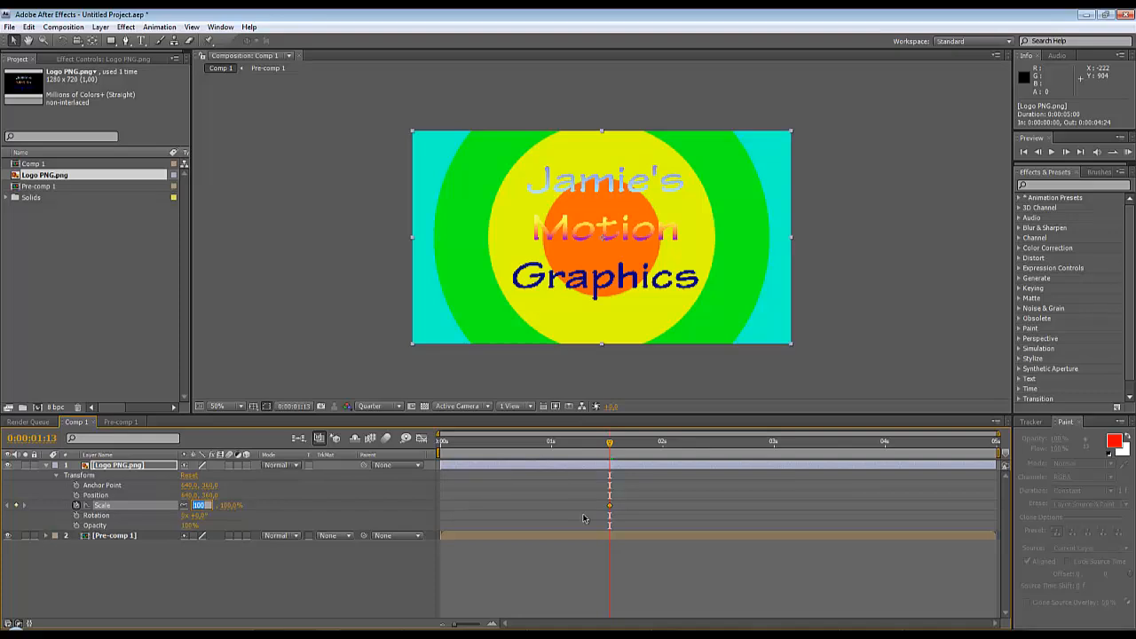
pyautogui.write('0')
pyautogui.press('Return')
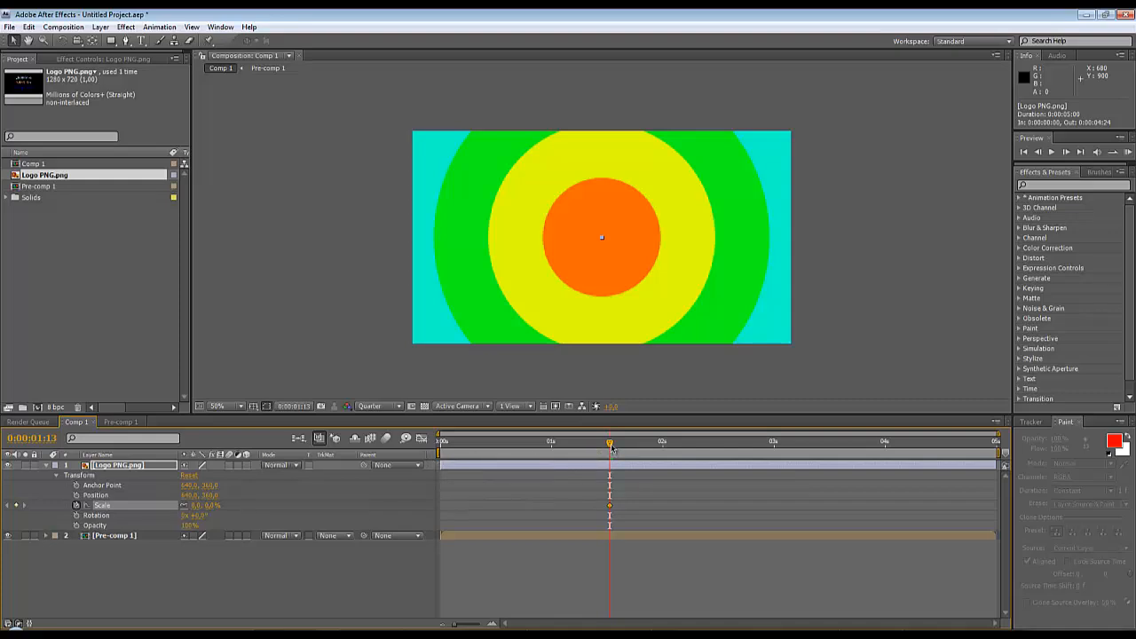
# - Keyframe the logo layer's Scale at 100% at 0:00:02:06 and scrub through the growth
pyautogui.moveTo(611, 448); pyautogui.dragTo(691, 465)
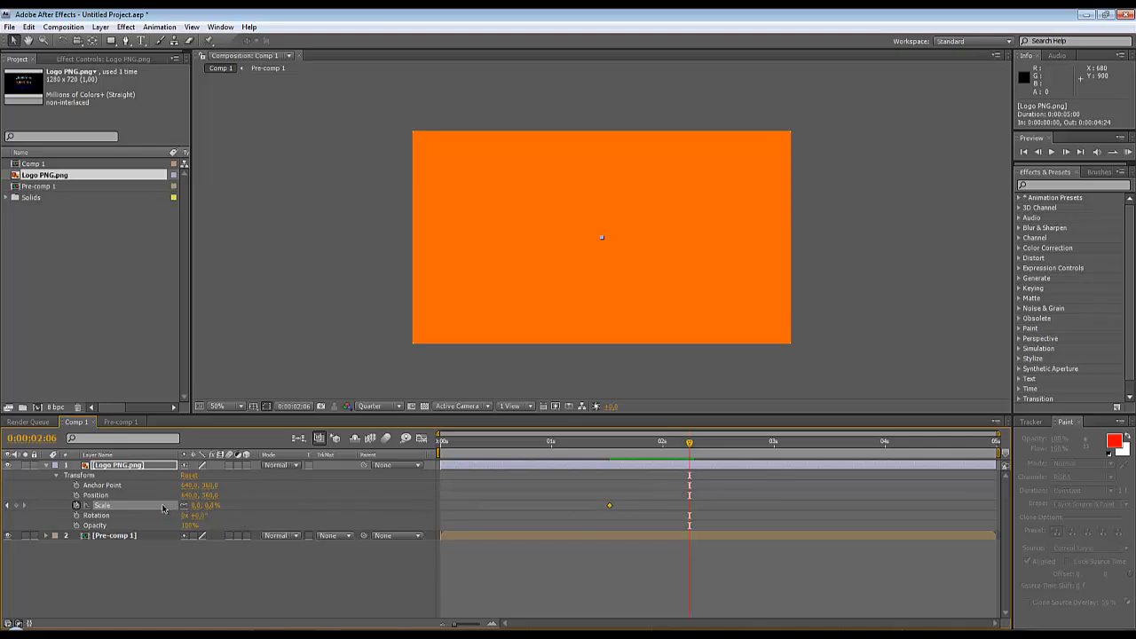
pyautogui.click(16, 505)
pyautogui.click(200, 505)
pyautogui.write('100')
pyautogui.press('Return')
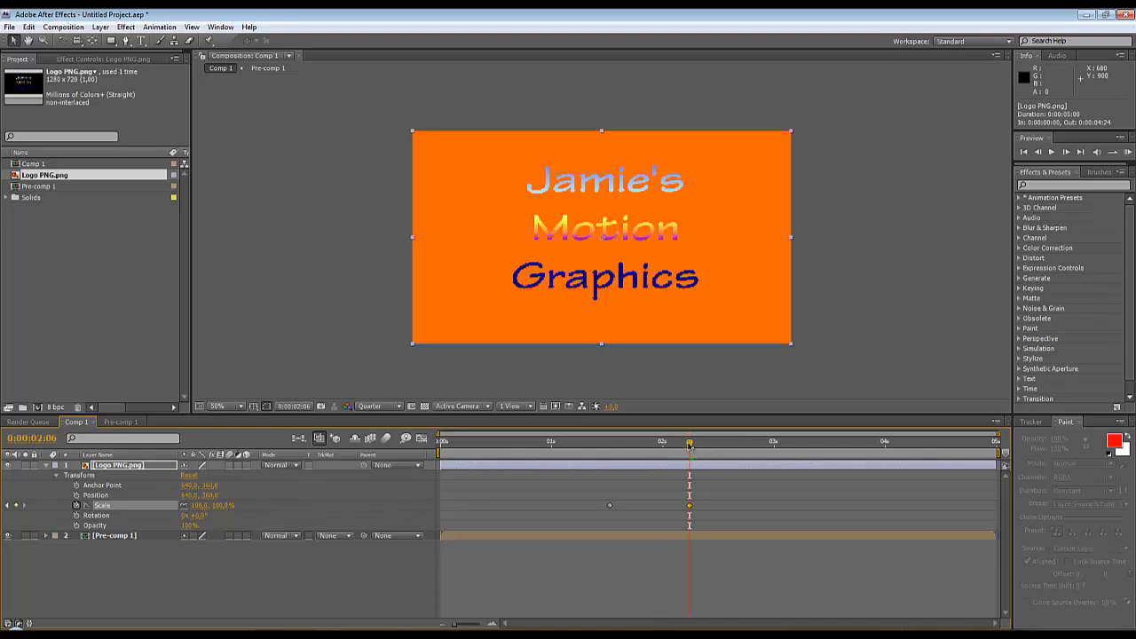
pyautogui.moveTo(689, 444); pyautogui.dragTo(702, 483)
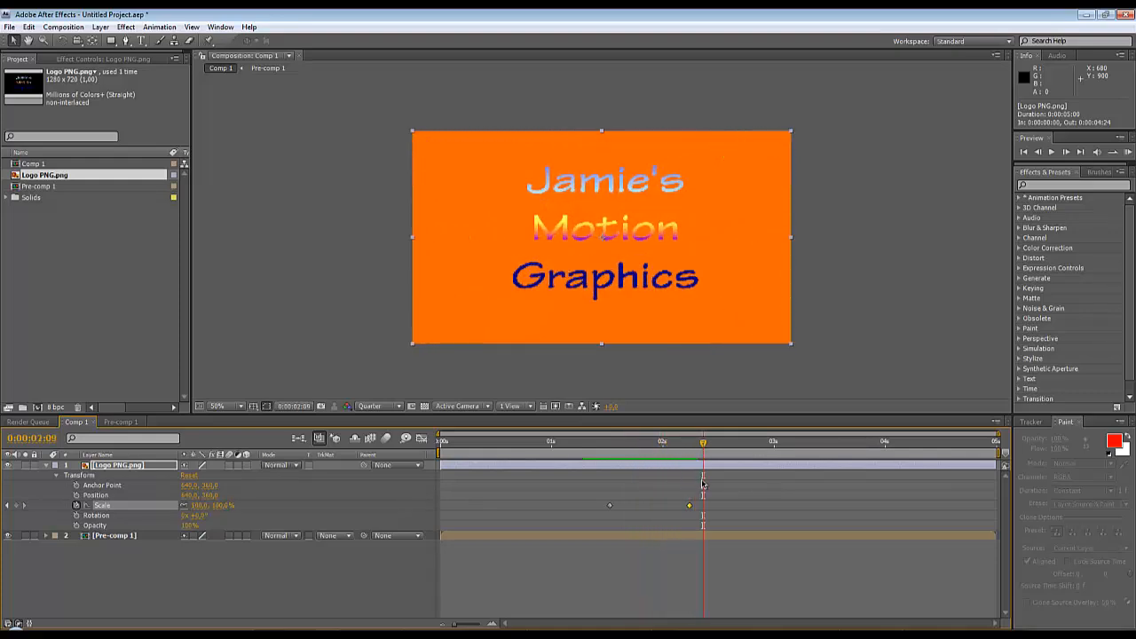
# - Return to 0:00:01:13 and keyframe the logo layer's Rotation at 180° there
pyautogui.moveTo(703, 444); pyautogui.dragTo(612, 510)
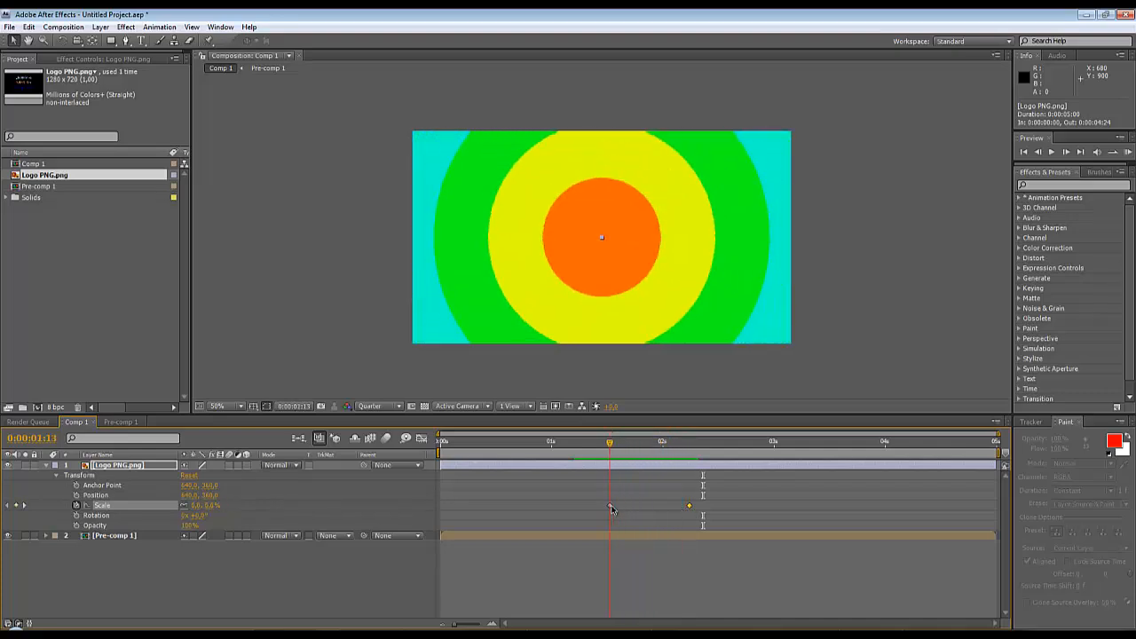
pyautogui.click(213, 505)
pyautogui.press('Return')
pyautogui.press('Return')
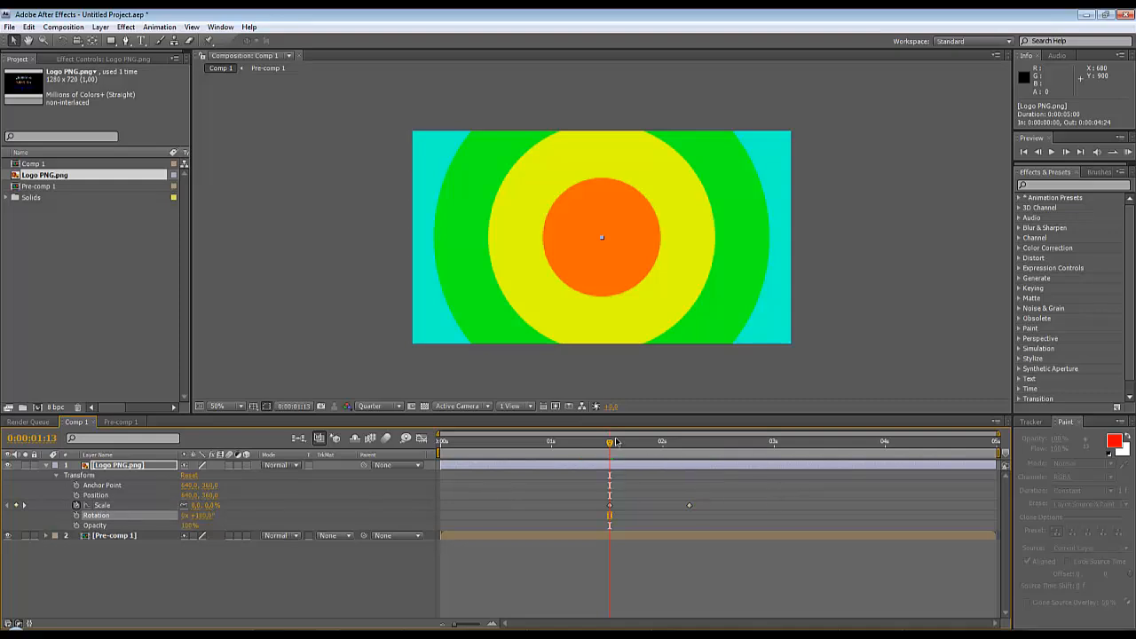
pyautogui.moveTo(609, 444)
pyautogui.mouseDown()
pyautogui.moveTo(666, 451)
pyautogui.moveTo(690, 468)
pyautogui.moveTo(610, 445)
pyautogui.mouseUp()
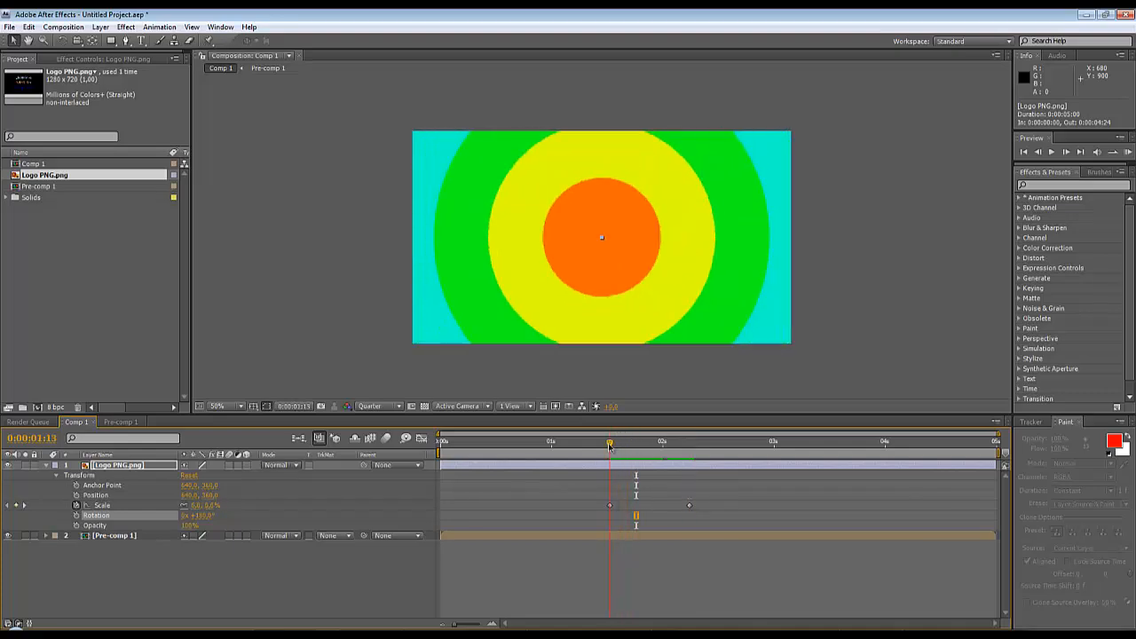
pyautogui.click(76, 515)
# - Keyframe the logo layer's Rotation at 0° at 0:00:02:06
pyautogui.moveTo(611, 446); pyautogui.dragTo(690, 445)
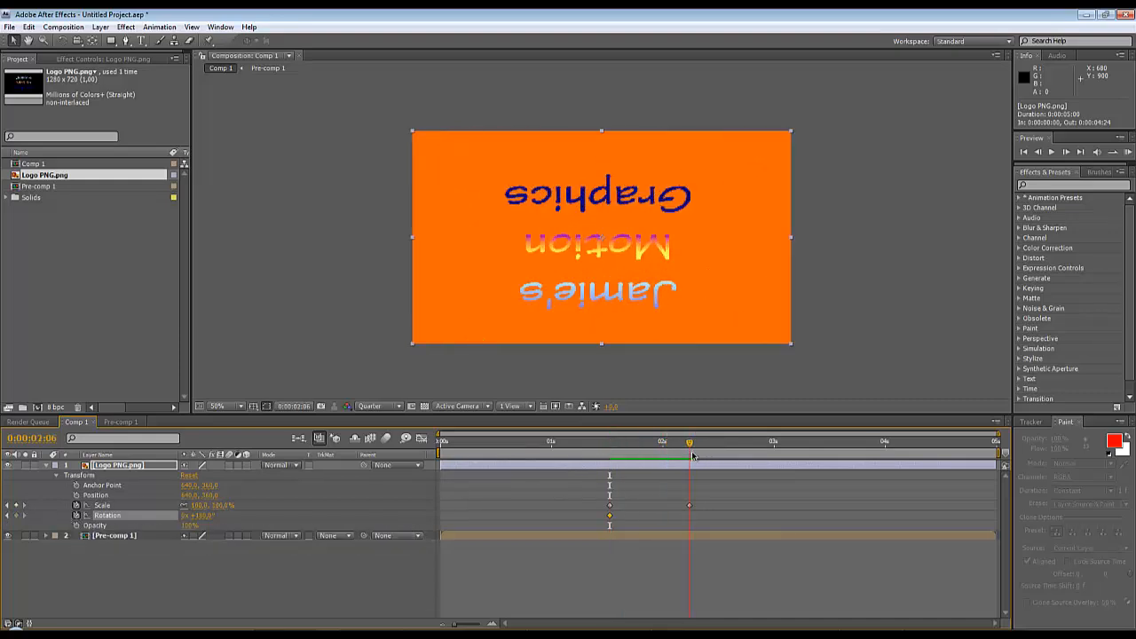
pyautogui.click(197, 516)
pyautogui.write('0')
pyautogui.press('Return')
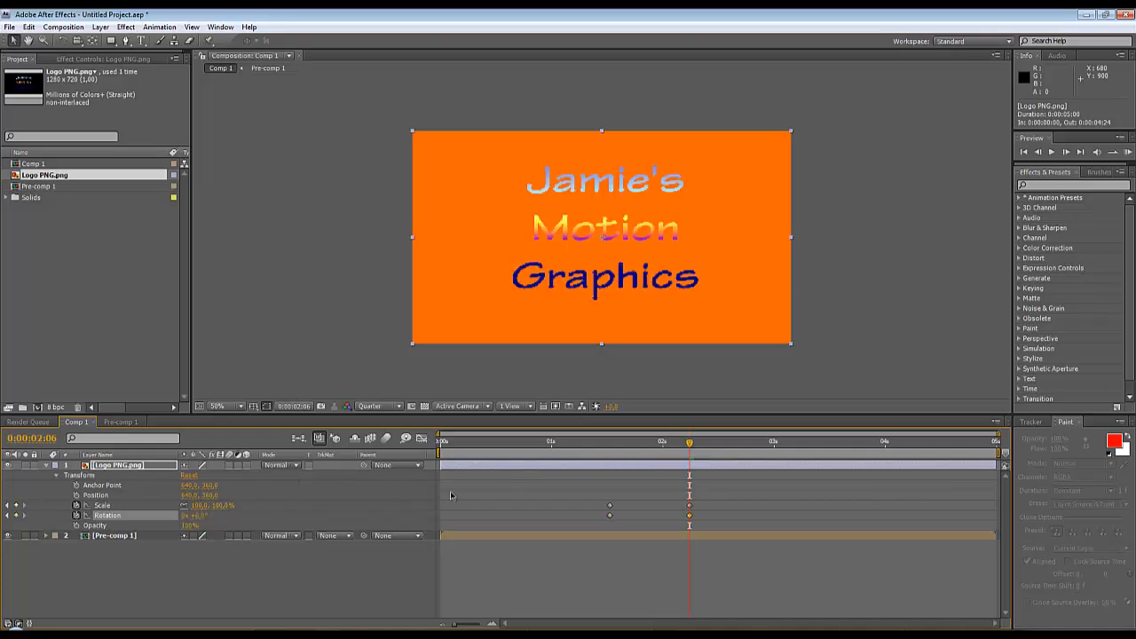
# - Apply Easy Ease to all of the logo layer's Scale and Rotation keyframes
pyautogui.moveTo(692, 443); pyautogui.dragTo(692, 522)
pyautogui.moveTo(717, 522); pyautogui.dragTo(551, 495)
pyautogui.click(556, 506)
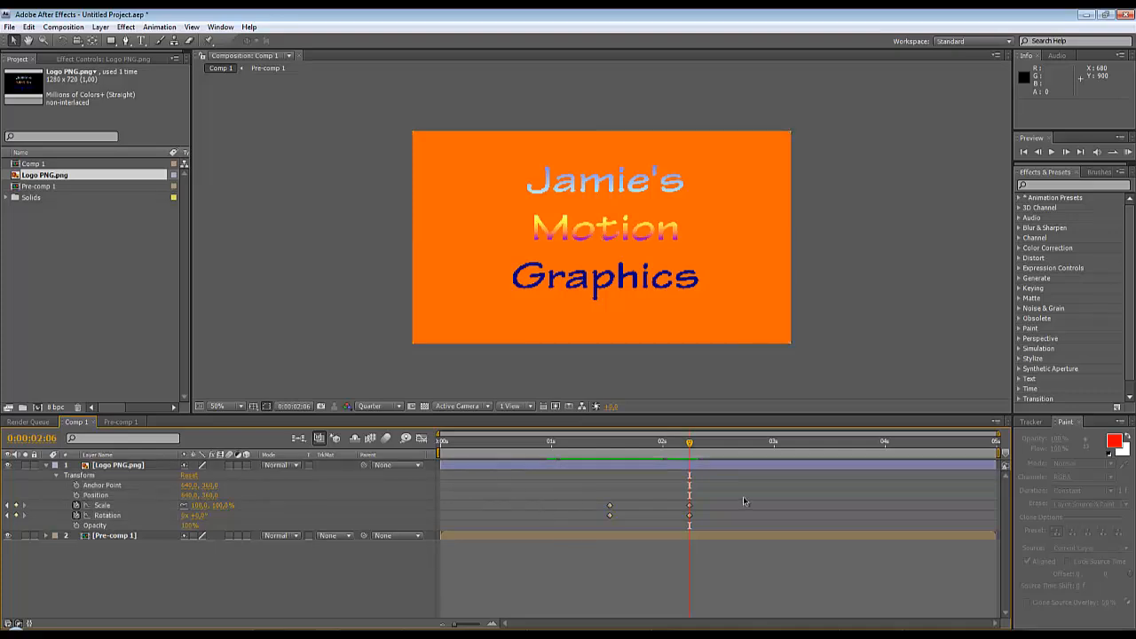
pyautogui.moveTo(743, 496); pyautogui.dragTo(579, 532)
pyautogui.rightClick(690, 518)
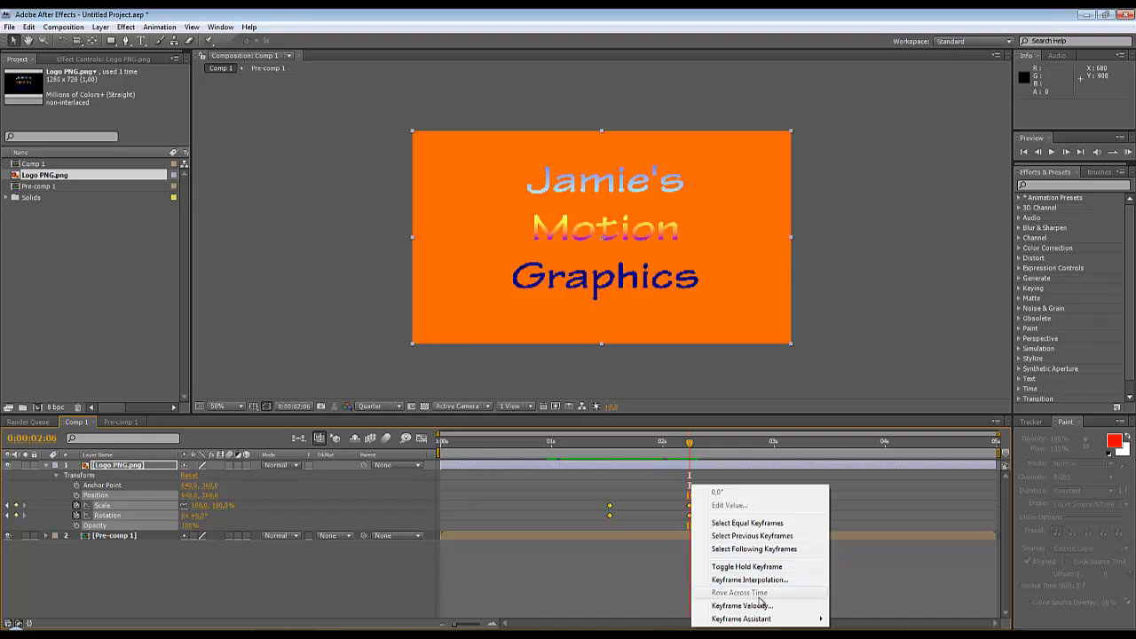
pyautogui.moveTo(765, 619)
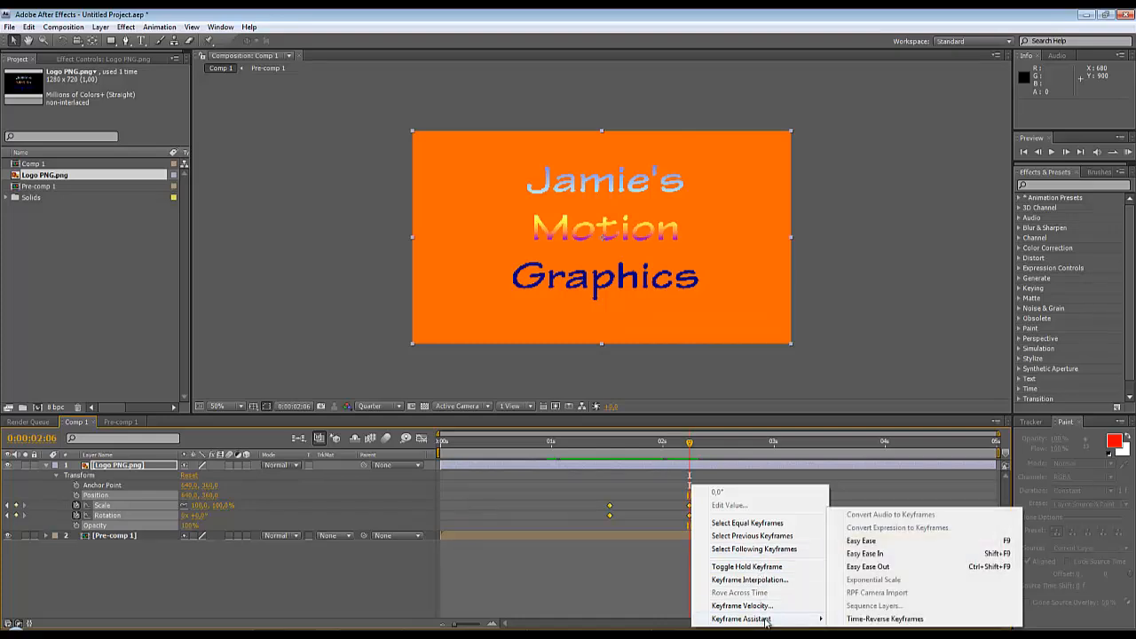
pyautogui.click(869, 539)
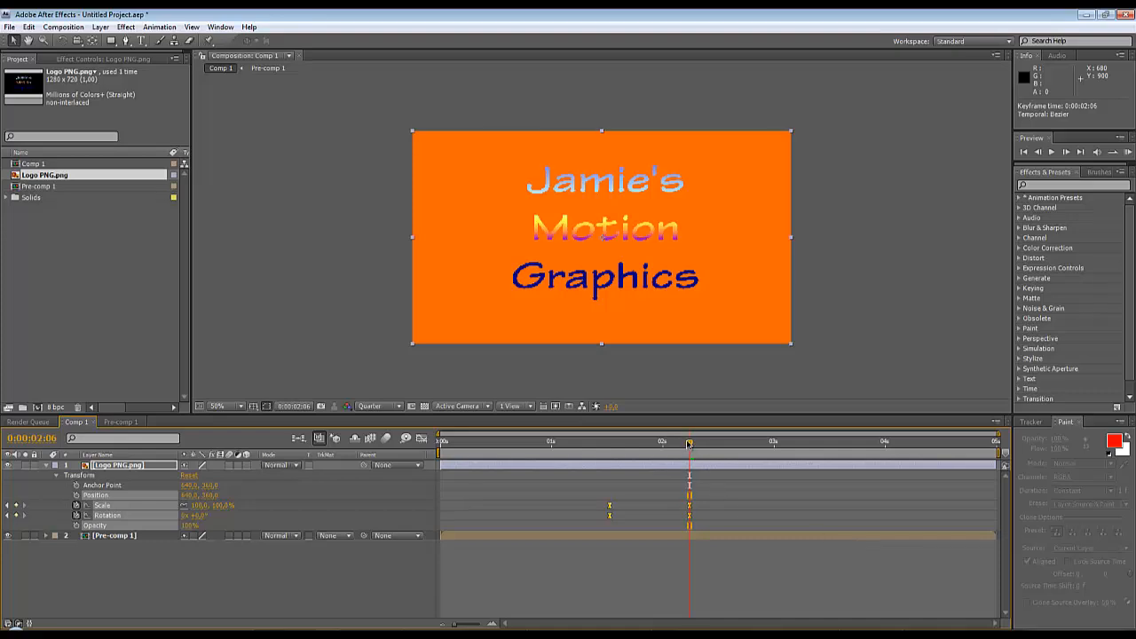
# - Set the temporal interpolation of the Scale and Rotation keyframes at 0:00:01:13 to Linear and scrub through the animation
pyautogui.moveTo(689, 443); pyautogui.dragTo(607, 513)
pyautogui.click(615, 464)
pyautogui.rightClick(609, 507)
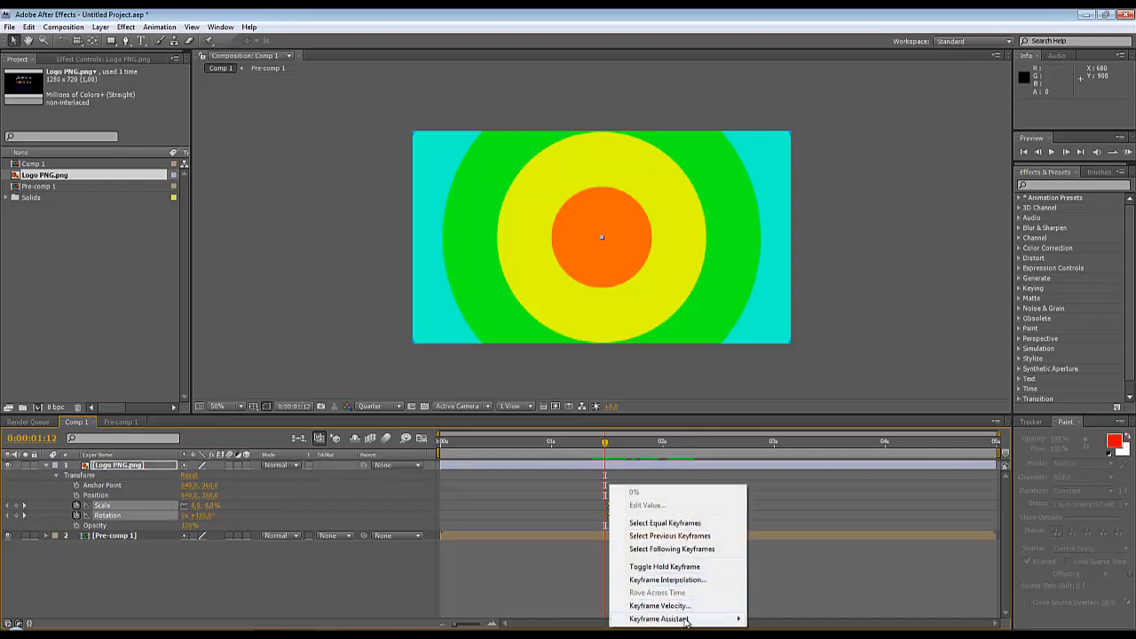
pyautogui.moveTo(684, 619)
pyautogui.click(688, 580)
pyautogui.click(629, 192)
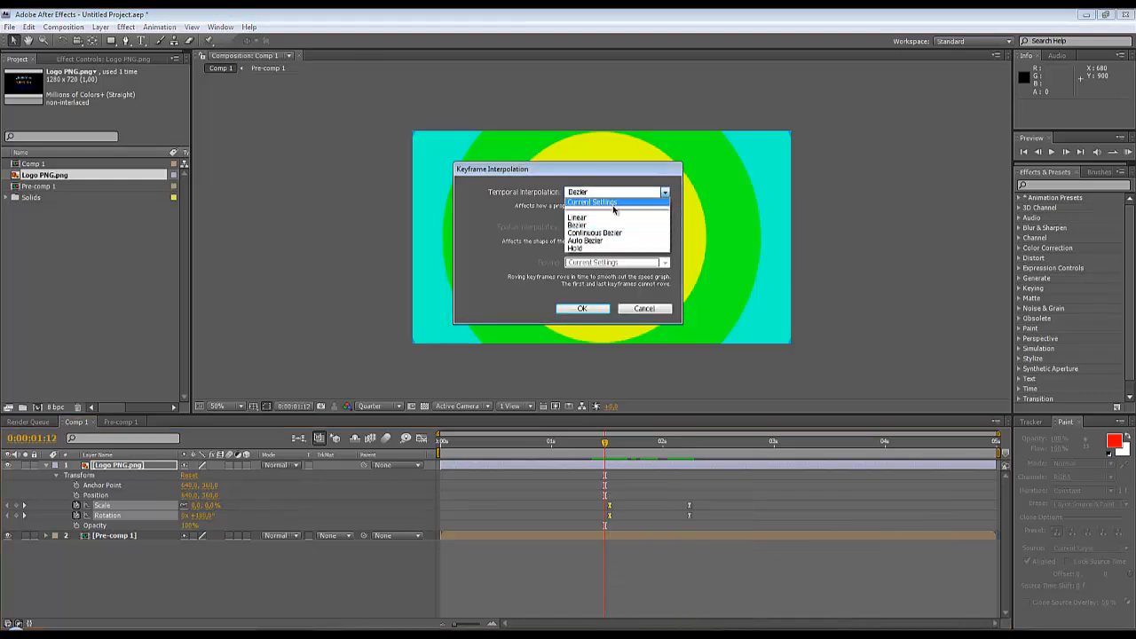
pyautogui.click(608, 221)
pyautogui.click(582, 309)
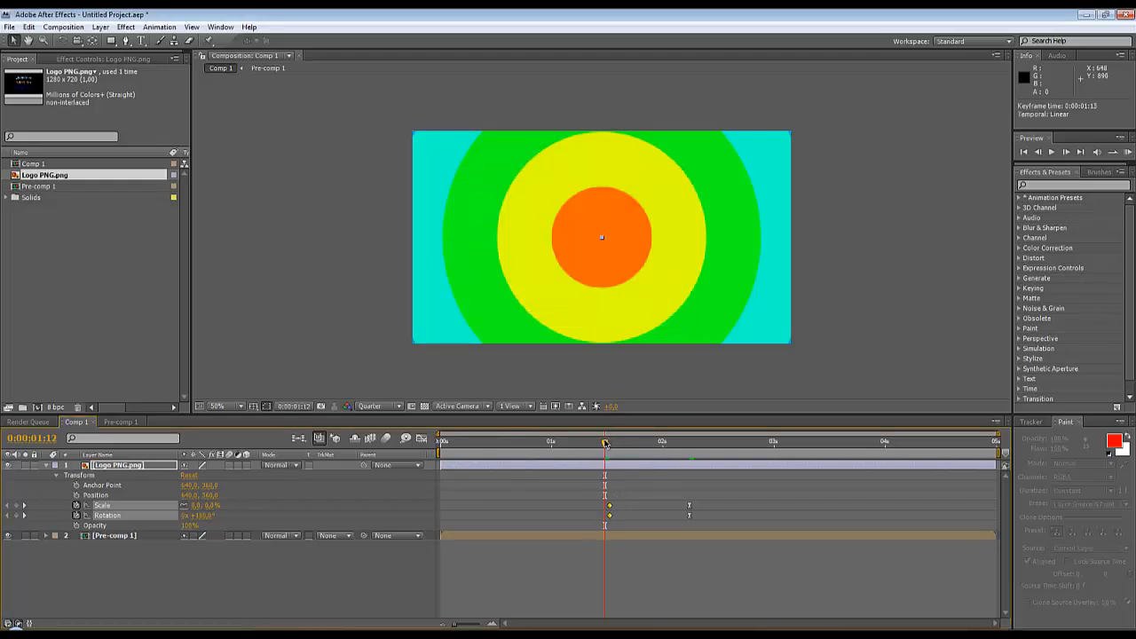
pyautogui.moveTo(605, 443); pyautogui.dragTo(689, 502)
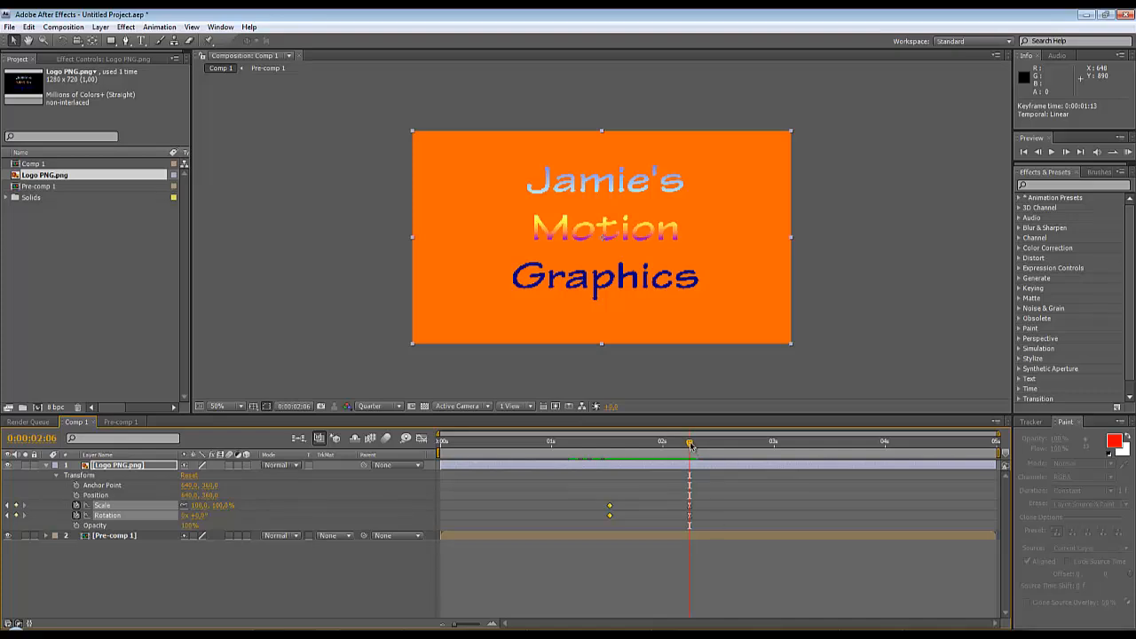
pyautogui.moveTo(691, 443); pyautogui.dragTo(690, 510)
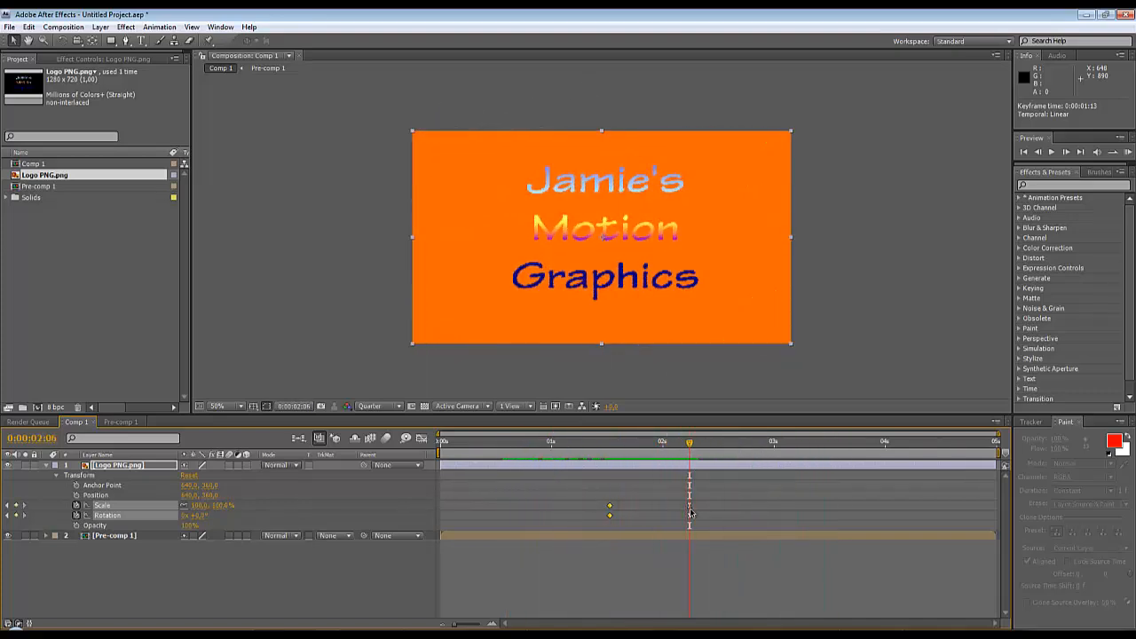
# - Add Scale and Rotation keyframes with unchanged values to the logo layer at 0:00:02:11, 0:00:02:16 and 0:00:02:21
pyautogui.click(114, 581)
pyautogui.click(113, 508)
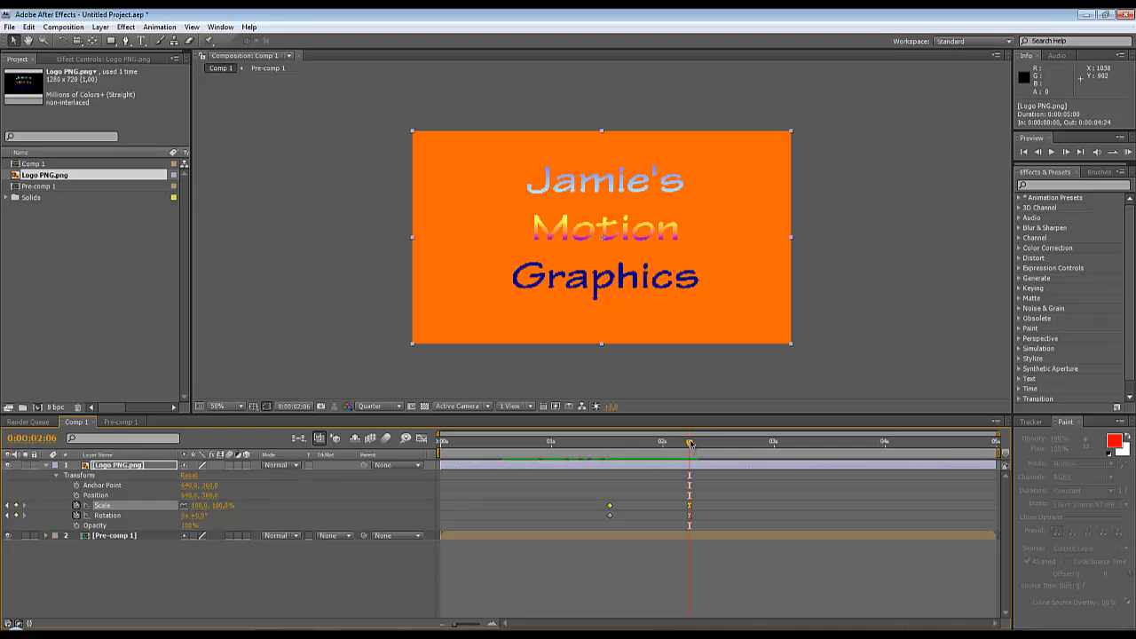
pyautogui.moveTo(691, 443); pyautogui.dragTo(712, 443)
pyautogui.click(15, 516)
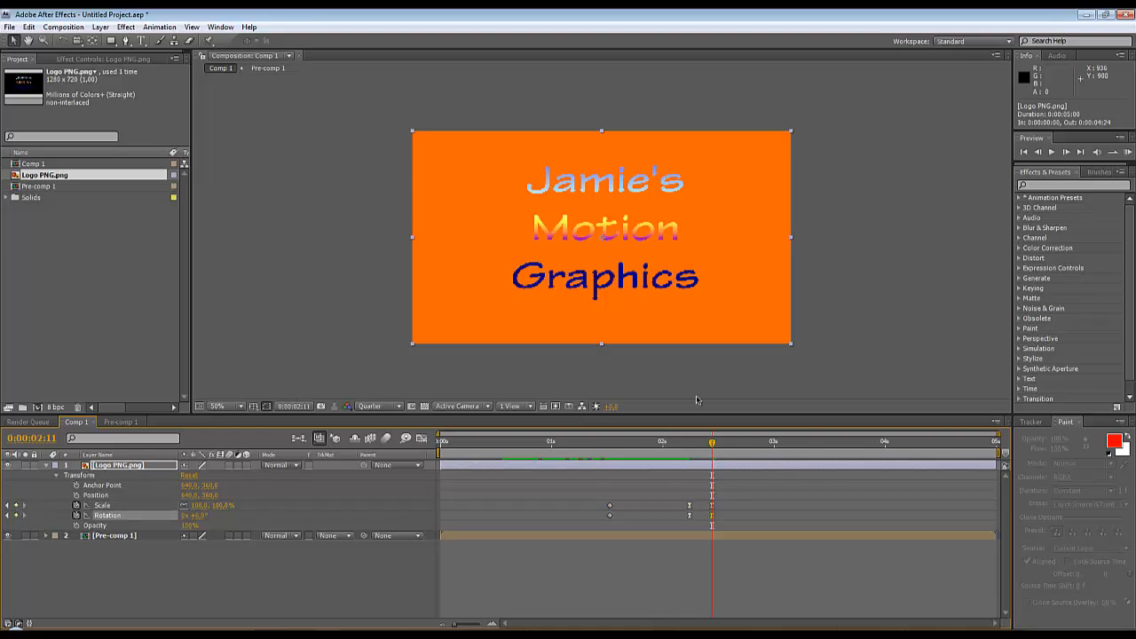
pyautogui.moveTo(713, 444); pyautogui.dragTo(734, 445)
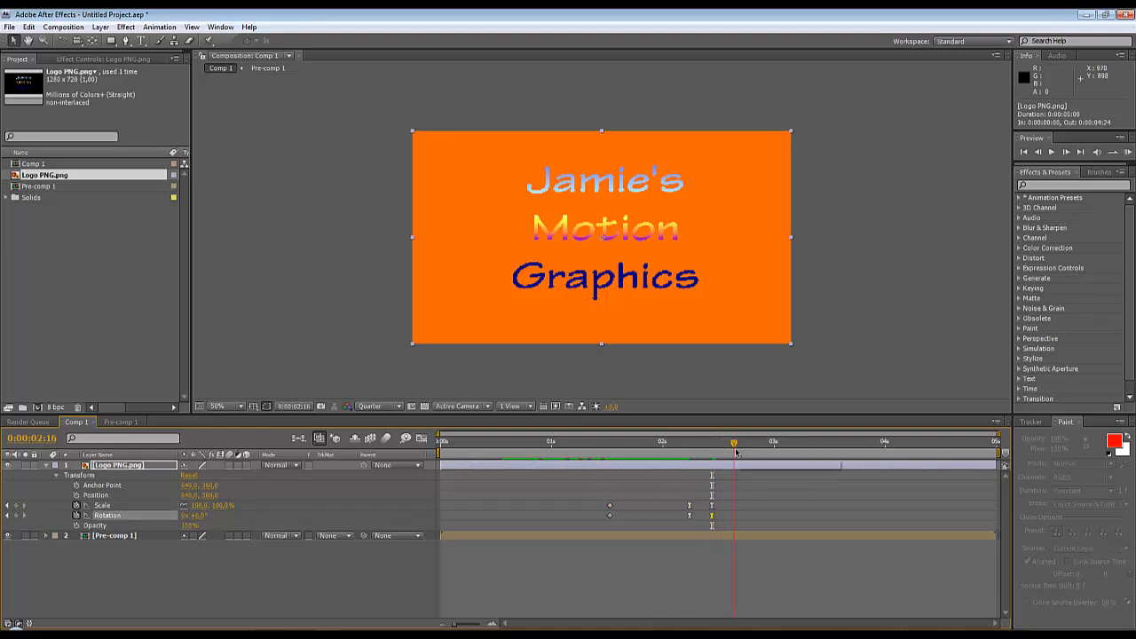
pyautogui.click(15, 516)
pyautogui.moveTo(735, 448); pyautogui.dragTo(759, 451)
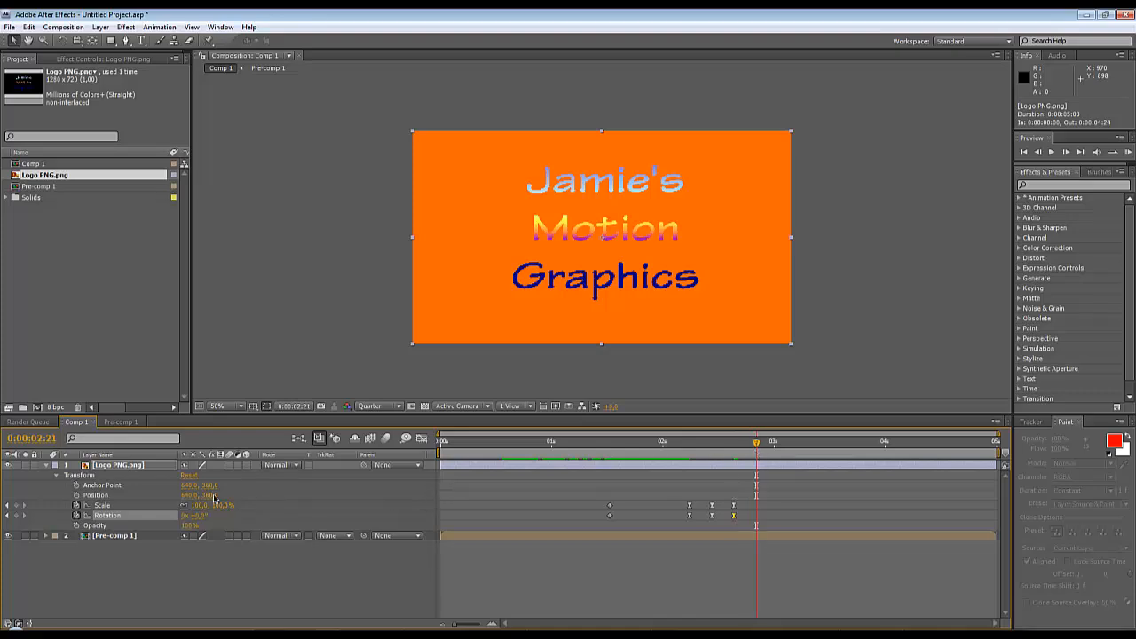
pyautogui.click(16, 505)
pyautogui.click(16, 515)
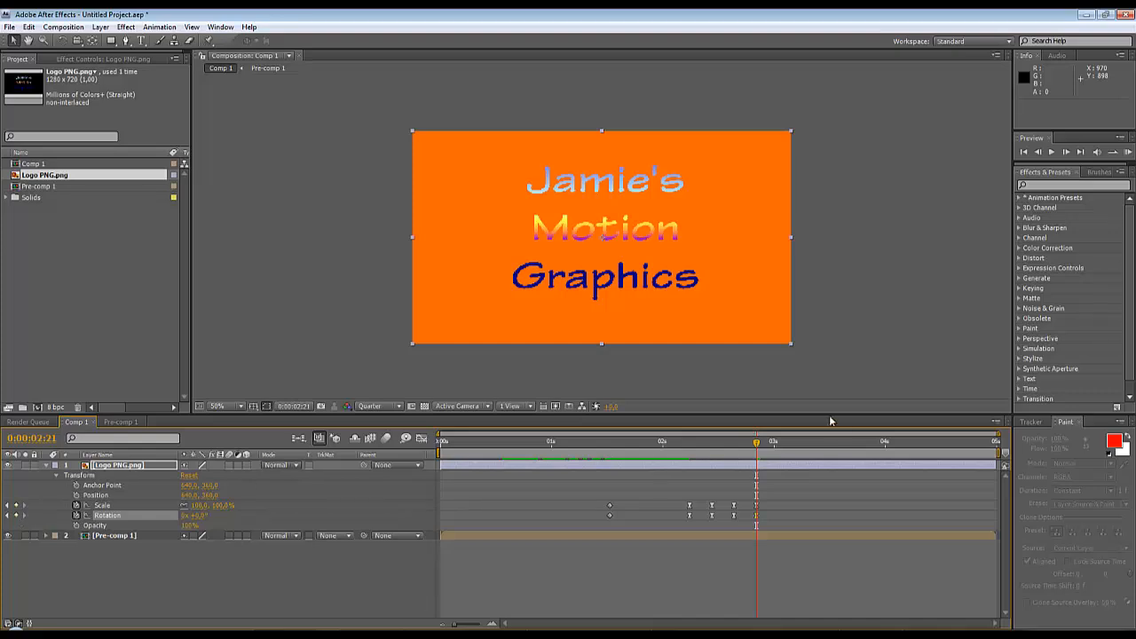
# - Add further Scale and Rotation keyframes with unchanged values to the logo layer at 0:00:03:01 and 0:00:03:06
pyautogui.moveTo(757, 445); pyautogui.dragTo(780, 451)
pyautogui.click(16, 505)
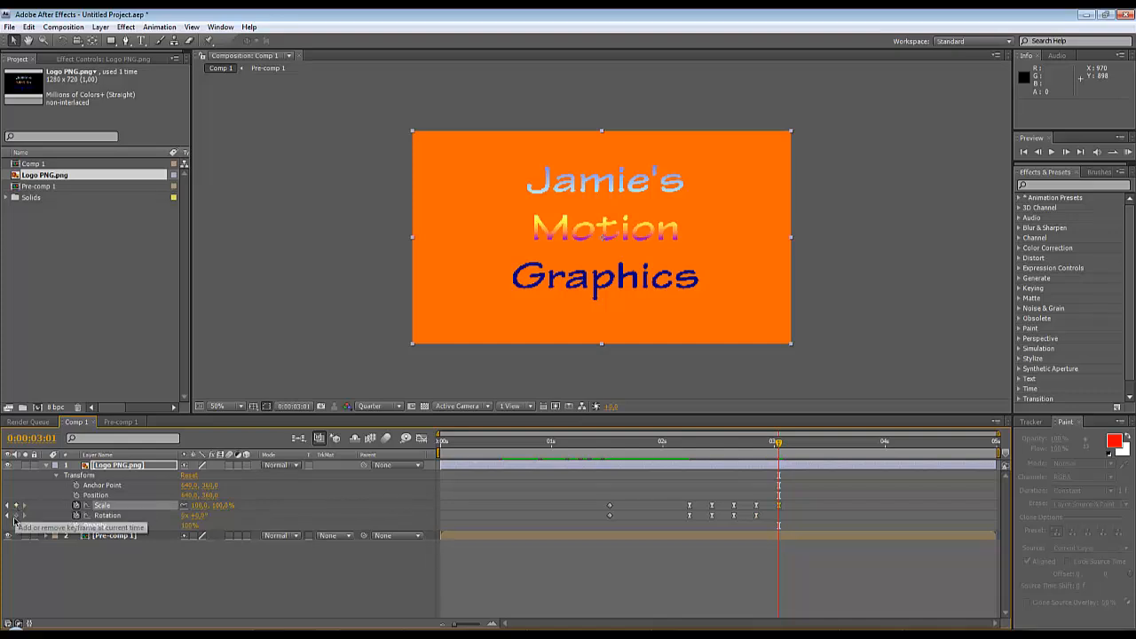
pyautogui.click(16, 515)
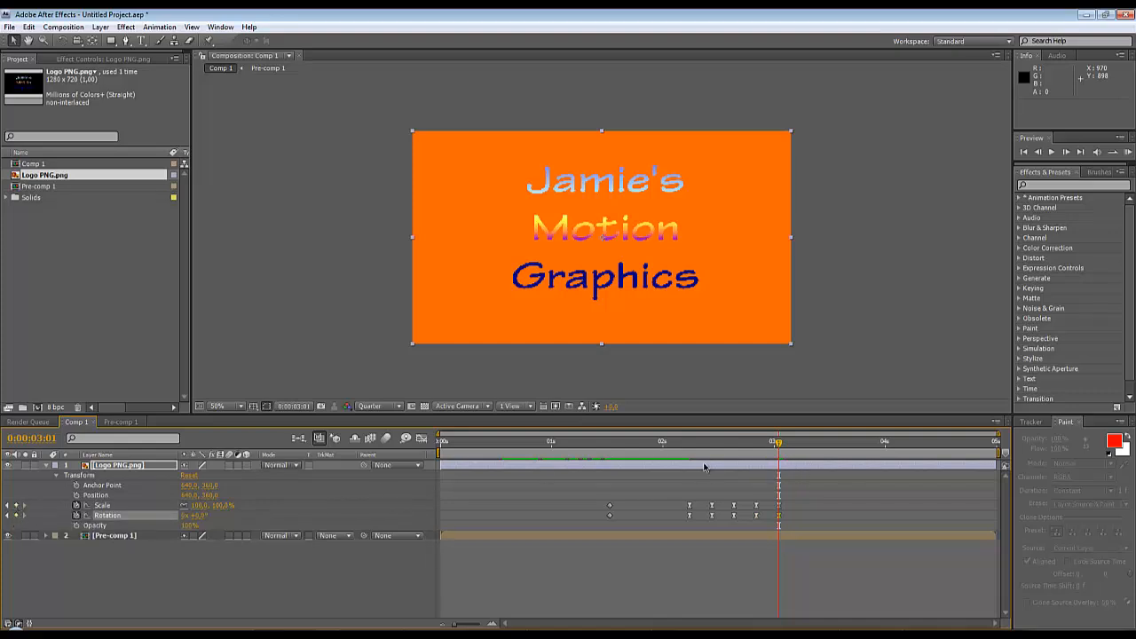
pyautogui.moveTo(781, 448); pyautogui.dragTo(802, 454)
pyautogui.click(24, 506)
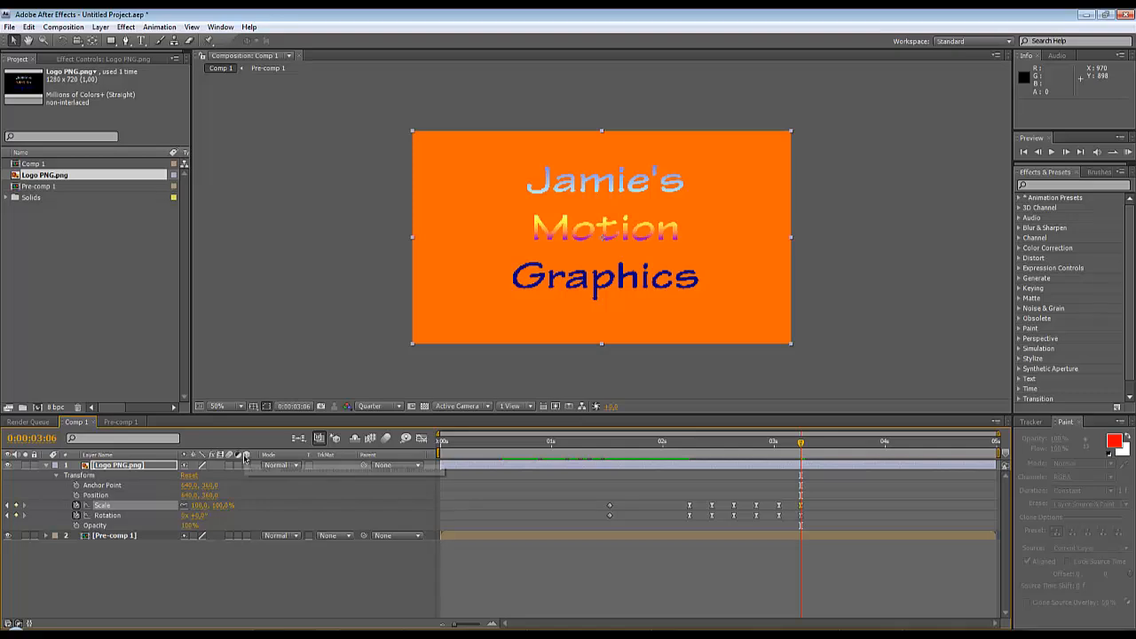
# - At 0:00:02:11, show the logo's Scale curve in the Graph Editor and fit the 100% keyframes to the view
pyautogui.click(712, 441)
pyautogui.moveTo(711, 439); pyautogui.dragTo(712, 461)
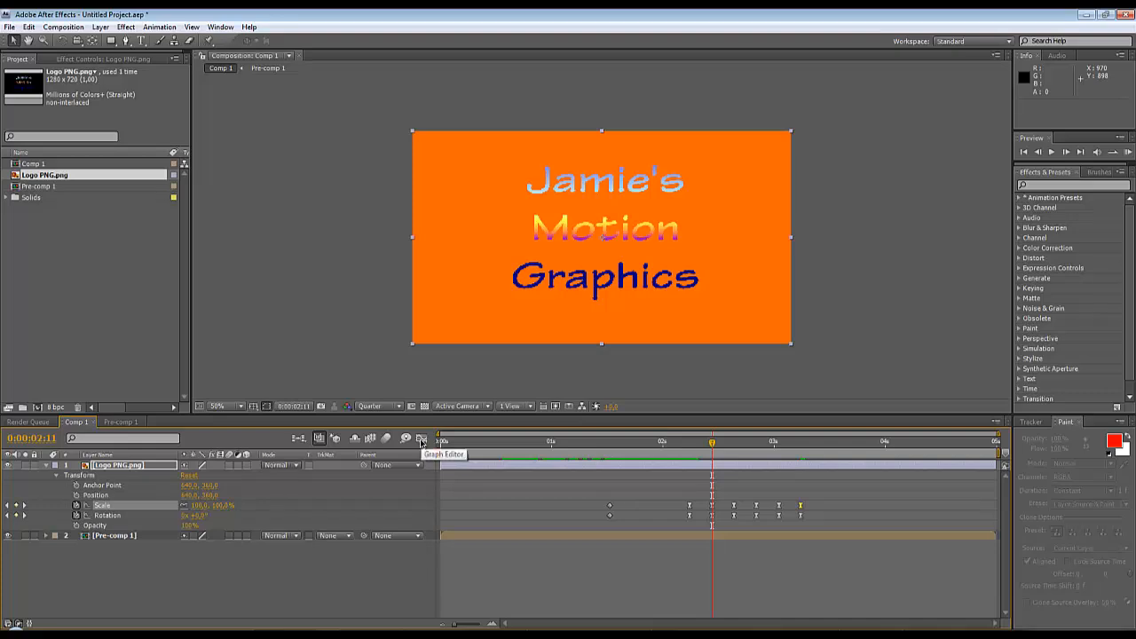
pyautogui.click(422, 440)
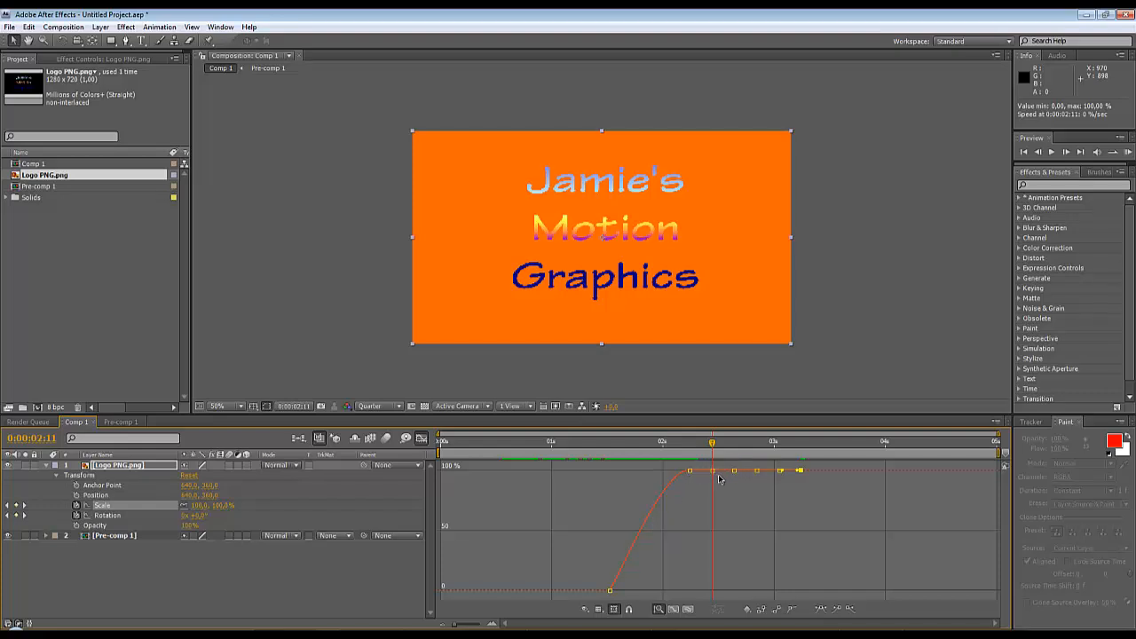
pyautogui.moveTo(682, 463); pyautogui.dragTo(815, 489)
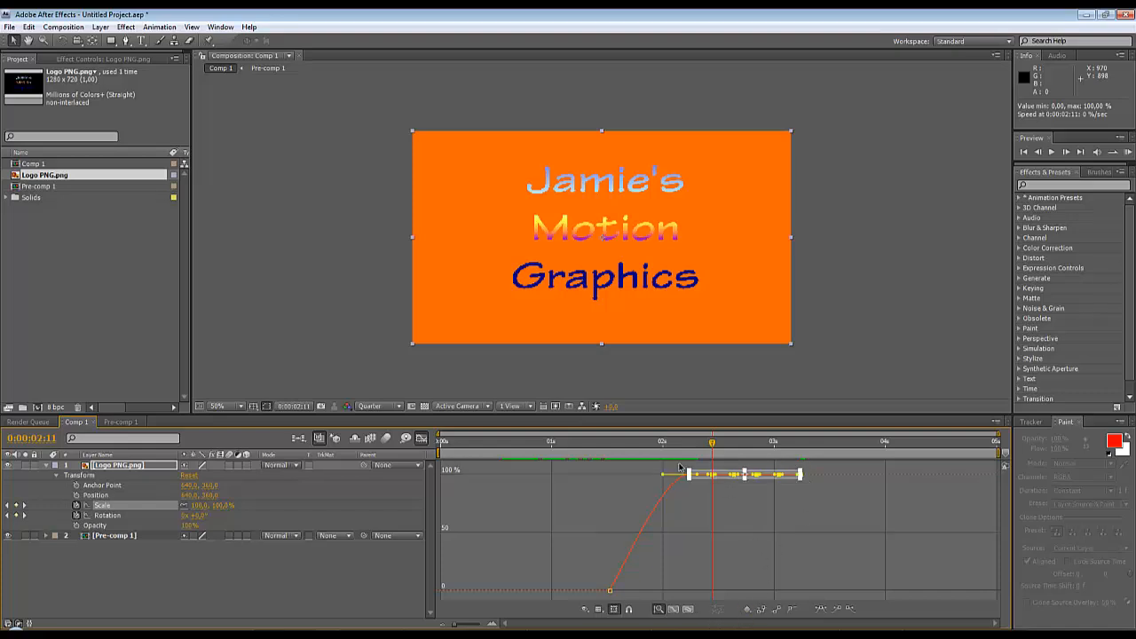
pyautogui.click(675, 610)
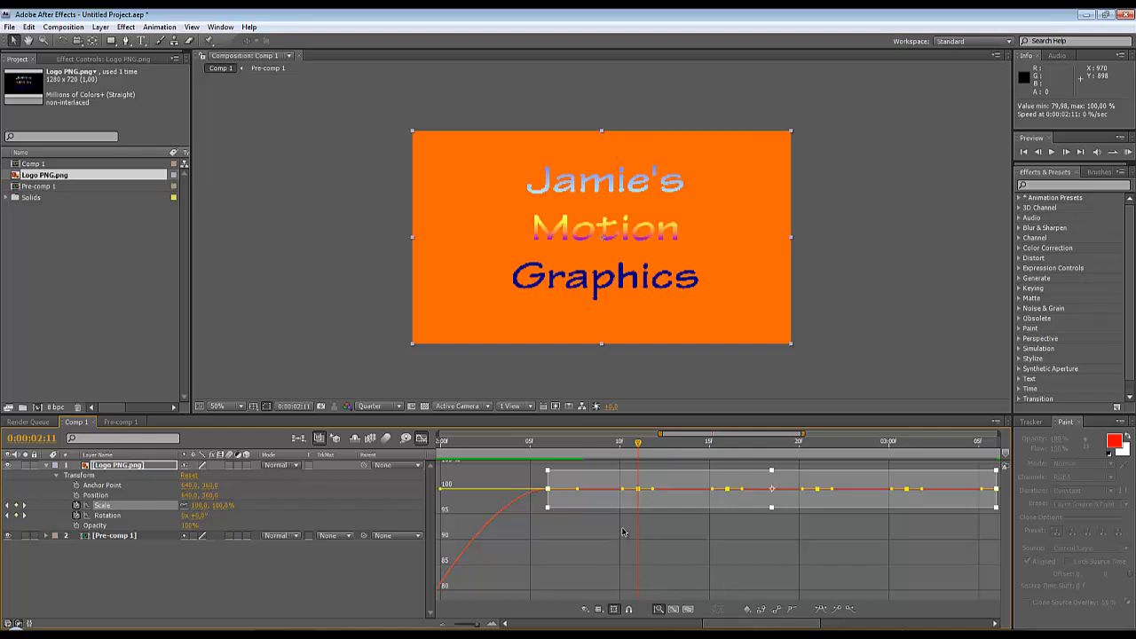
pyautogui.click(668, 529)
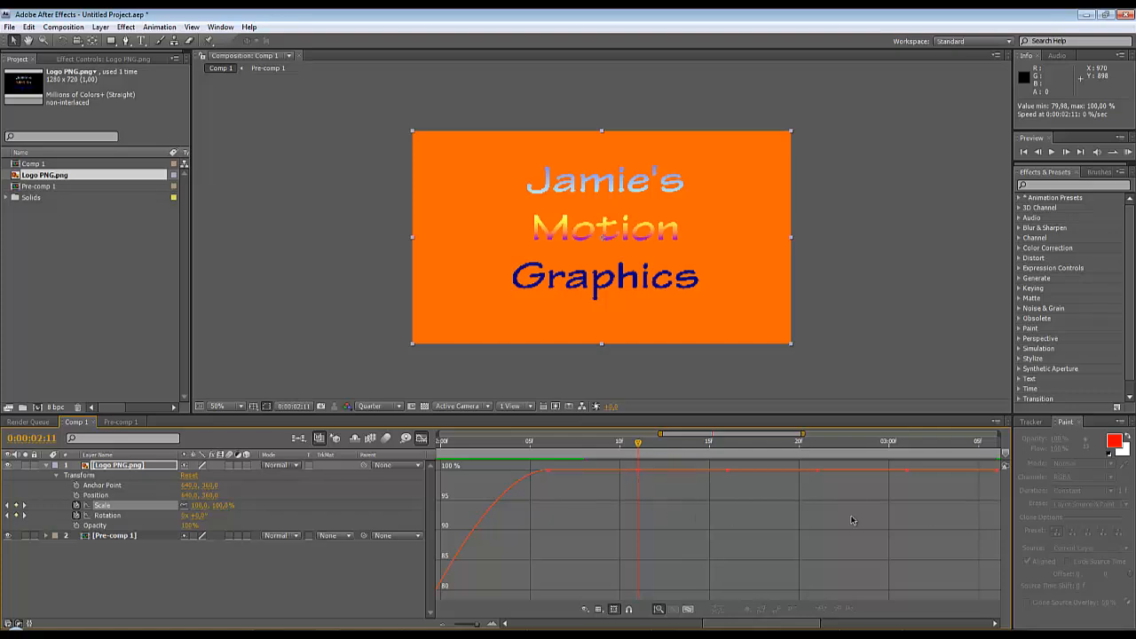
# - Raise the Scale keyframe at 0:00:02:11 in the graph to about 104.3%
pyautogui.click(638, 471)
pyautogui.doubleClick(639, 472)
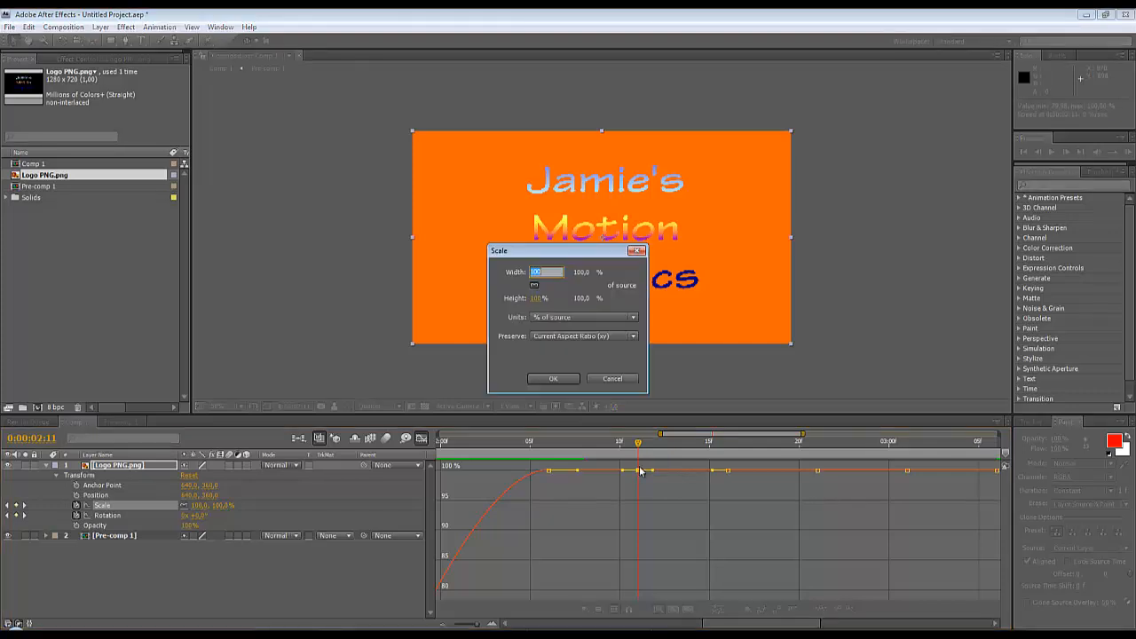
pyautogui.click(614, 378)
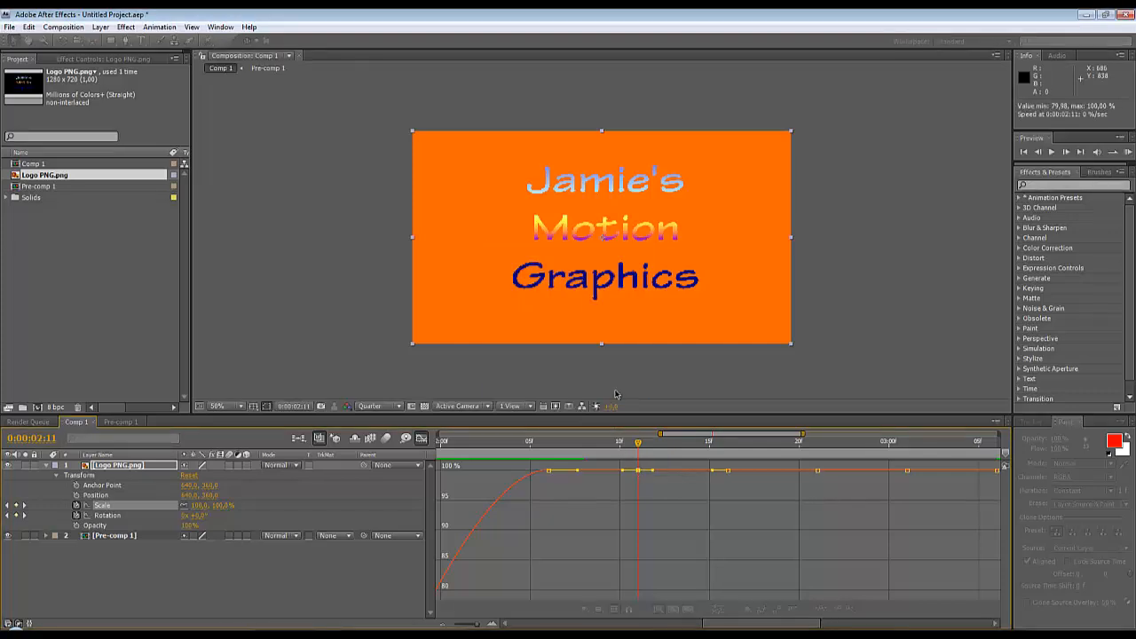
pyautogui.doubleClick(639, 471)
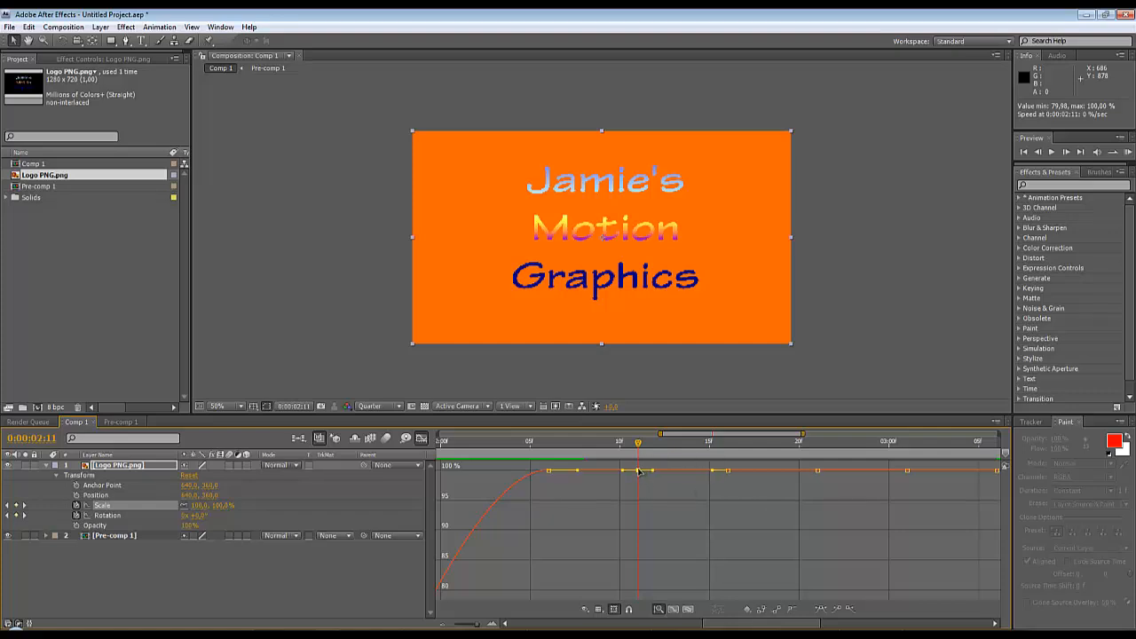
pyautogui.moveTo(638, 470); pyautogui.dragTo(638, 460)
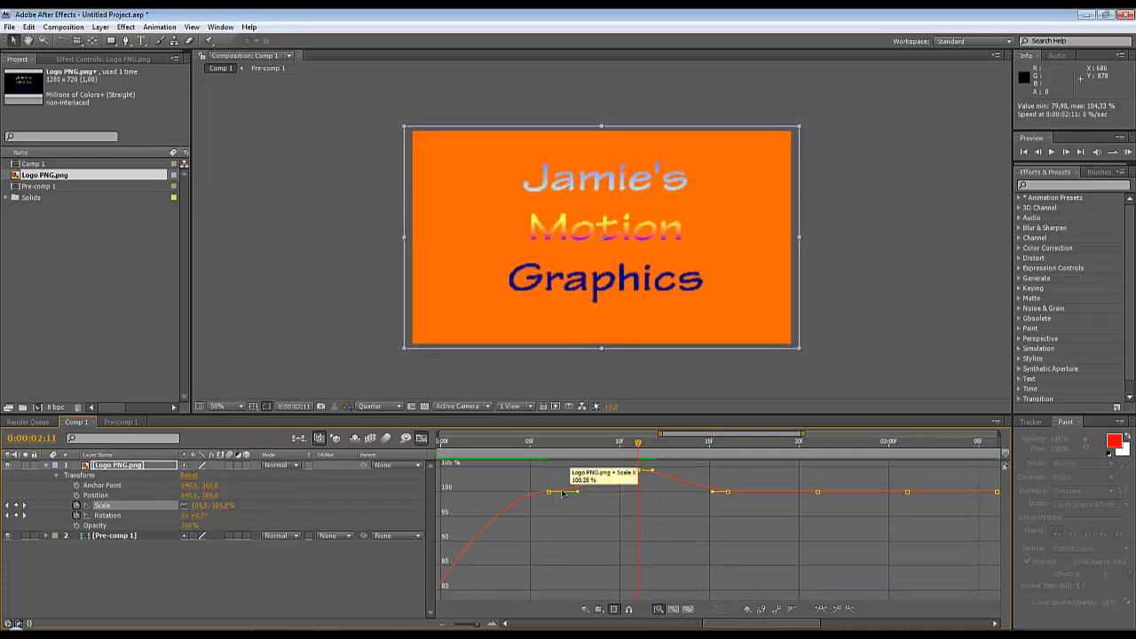
# - Change the temporal interpolation of the logo's Scale keyframe at 0:00:02:06 to Linear
pyautogui.doubleClick(548, 493)
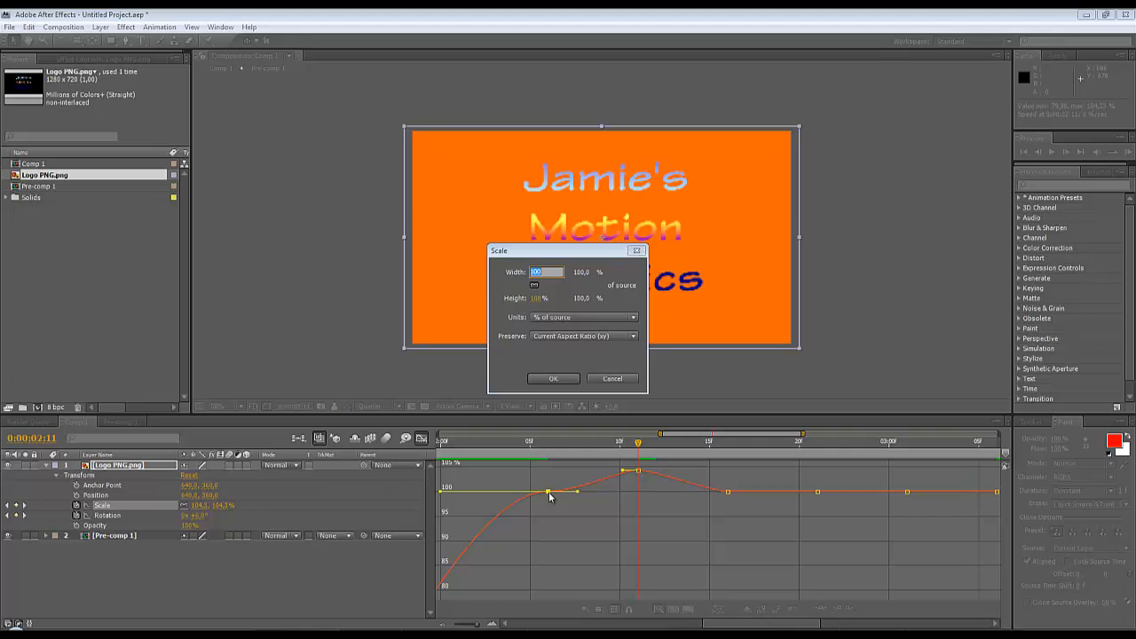
pyautogui.click(612, 378)
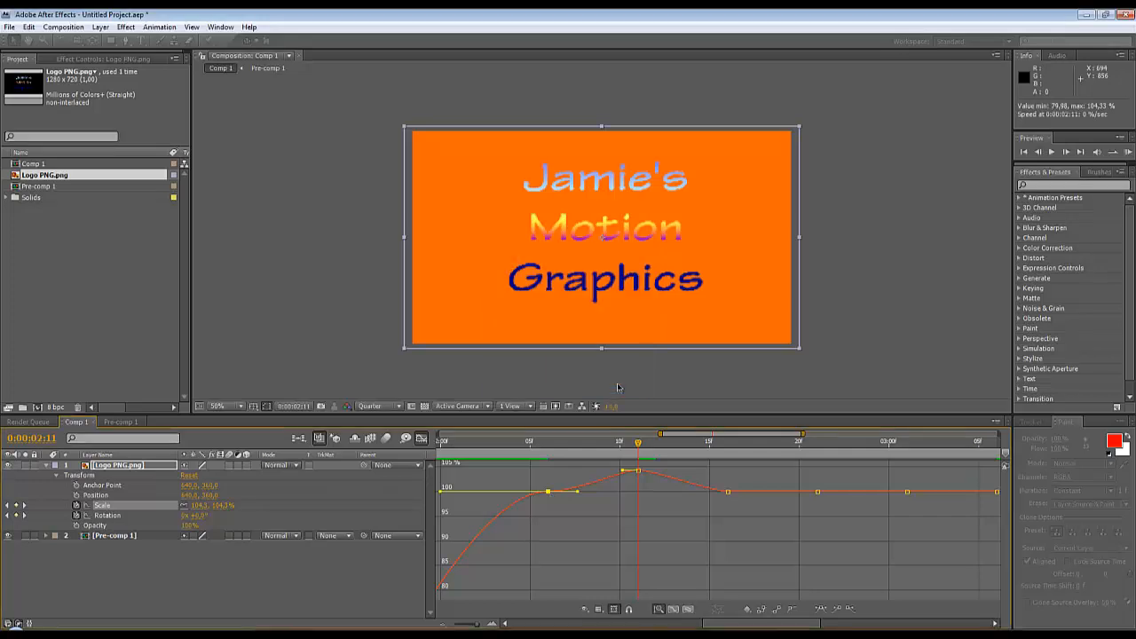
pyautogui.rightClick(549, 493)
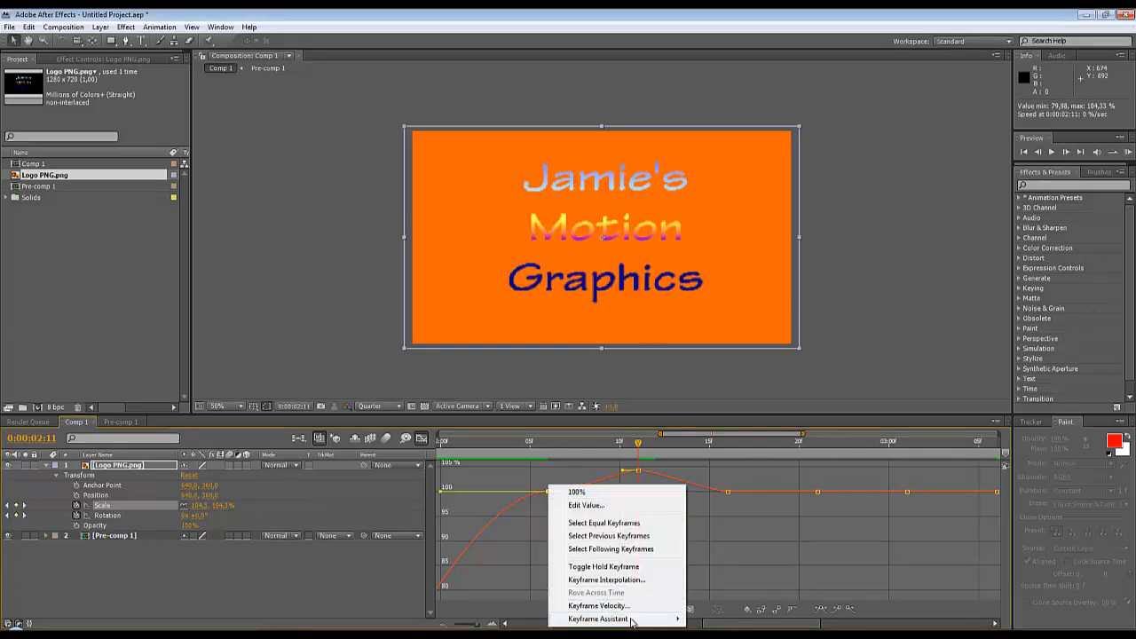
pyautogui.moveTo(632, 622)
pyautogui.click(629, 582)
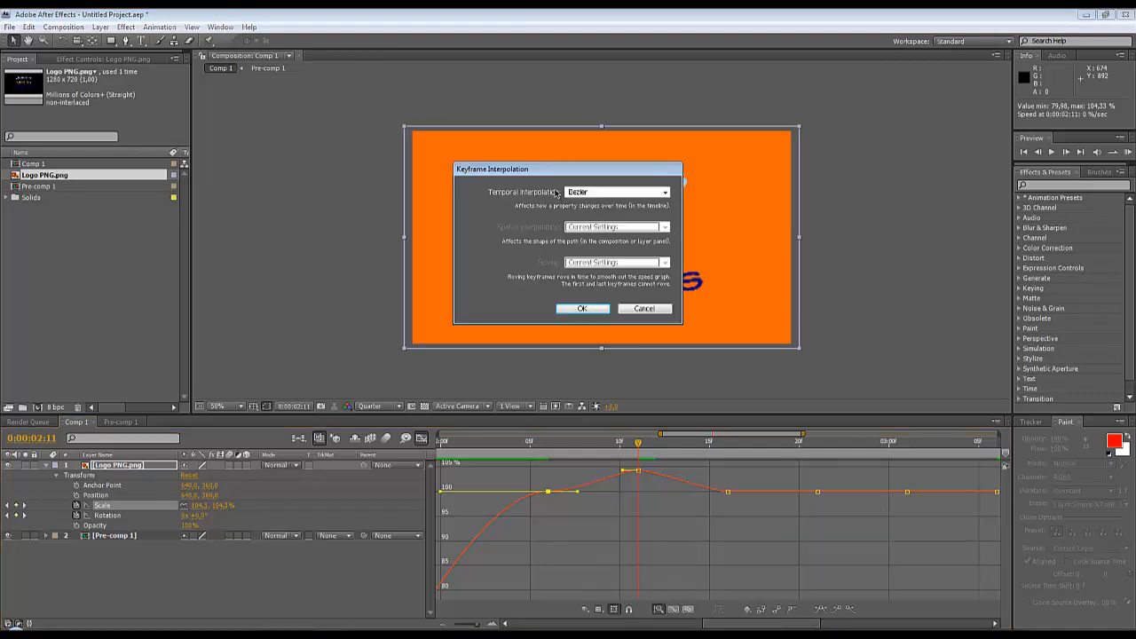
pyautogui.click(595, 199)
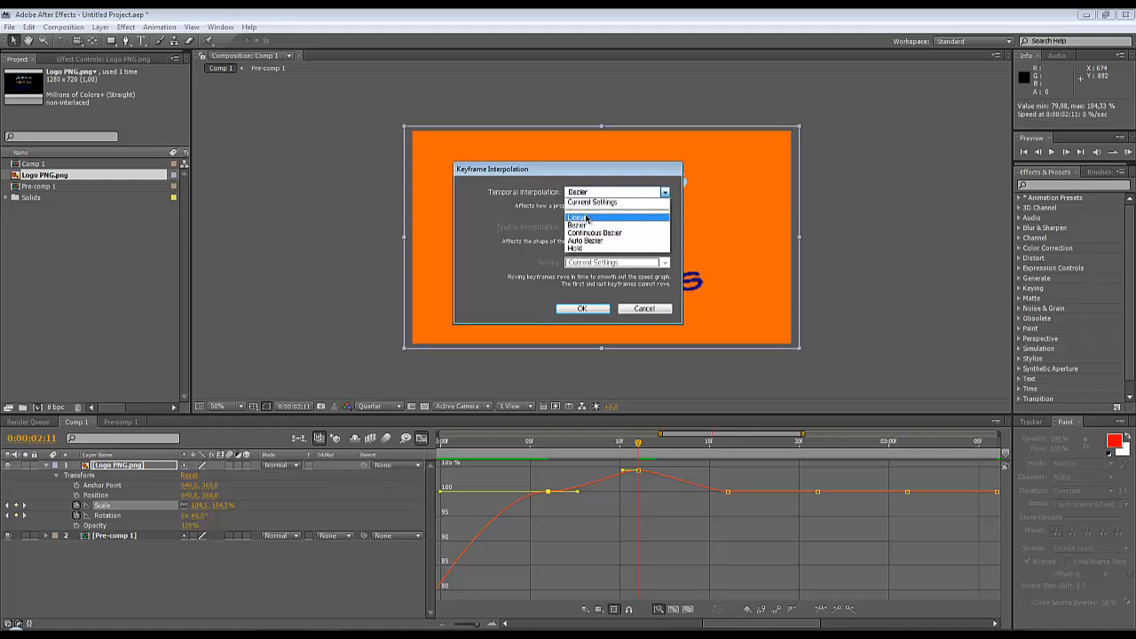
pyautogui.click(590, 219)
pyautogui.click(583, 308)
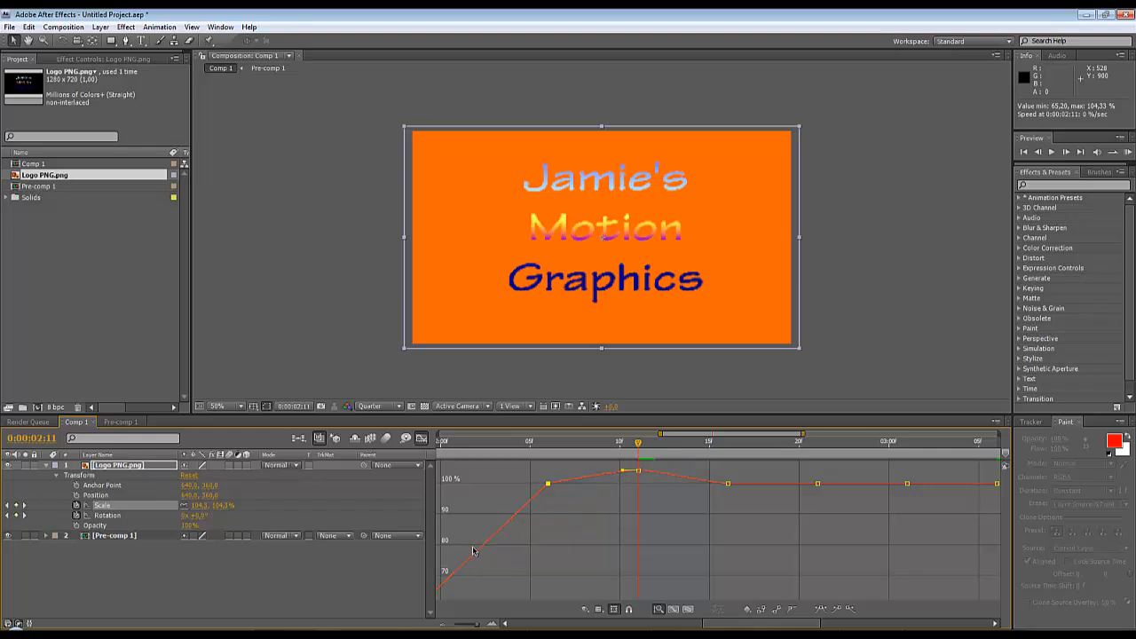
# - Raise the logo's Scale keyframe at 0:00:02:11 in the graph to about 109.9%
pyautogui.click(548, 484)
pyautogui.moveTo(637, 471); pyautogui.dragTo(637, 470)
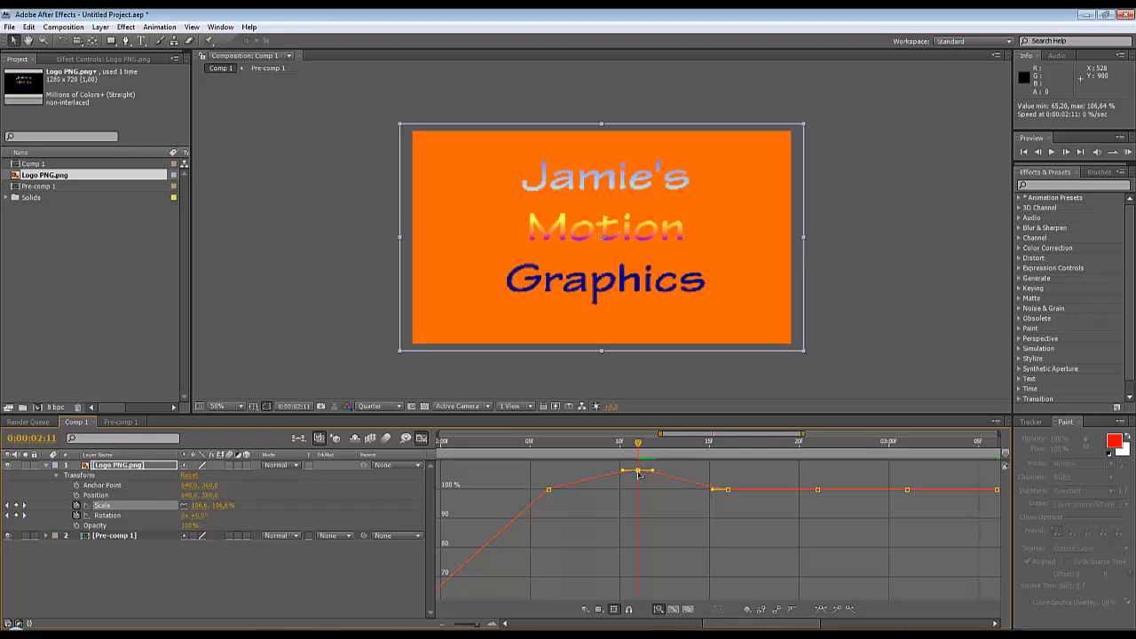
pyautogui.moveTo(640, 471); pyautogui.dragTo(639, 469)
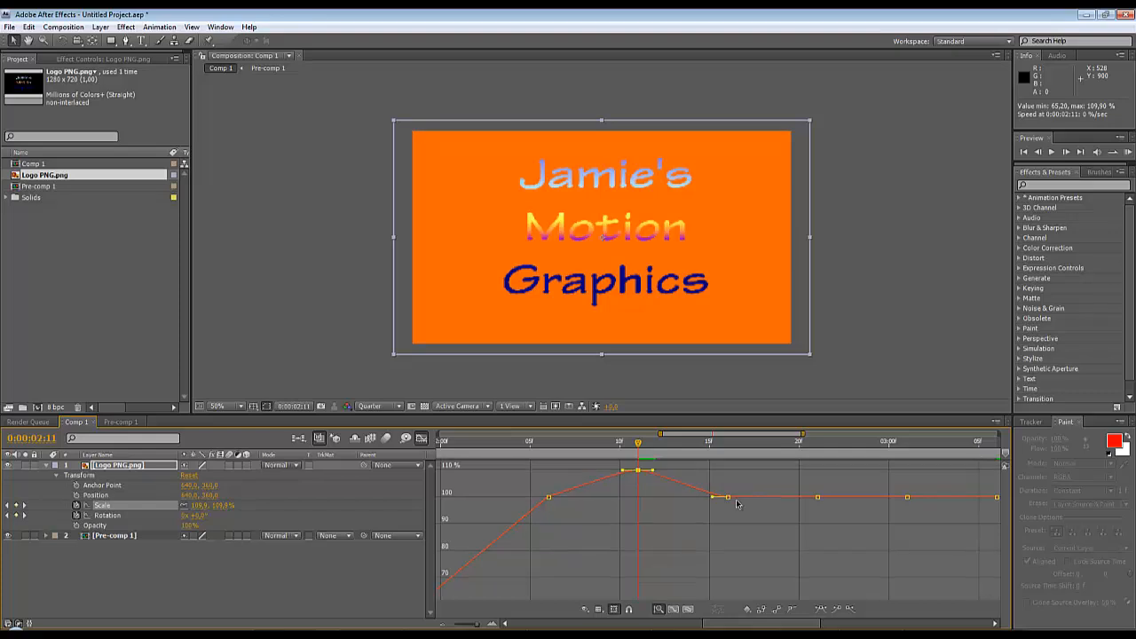
# - Move the Scale keyframes in the graph to about 95% at 0:00:02:16, 103% at 0:00:02:21 and 99% at 0:00:03:01
pyautogui.moveTo(728, 496); pyautogui.dragTo(730, 519)
pyautogui.moveTo(818, 499)
pyautogui.mouseDown()
pyautogui.moveTo(818, 487)
pyautogui.moveTo(819, 497)
pyautogui.mouseUp()
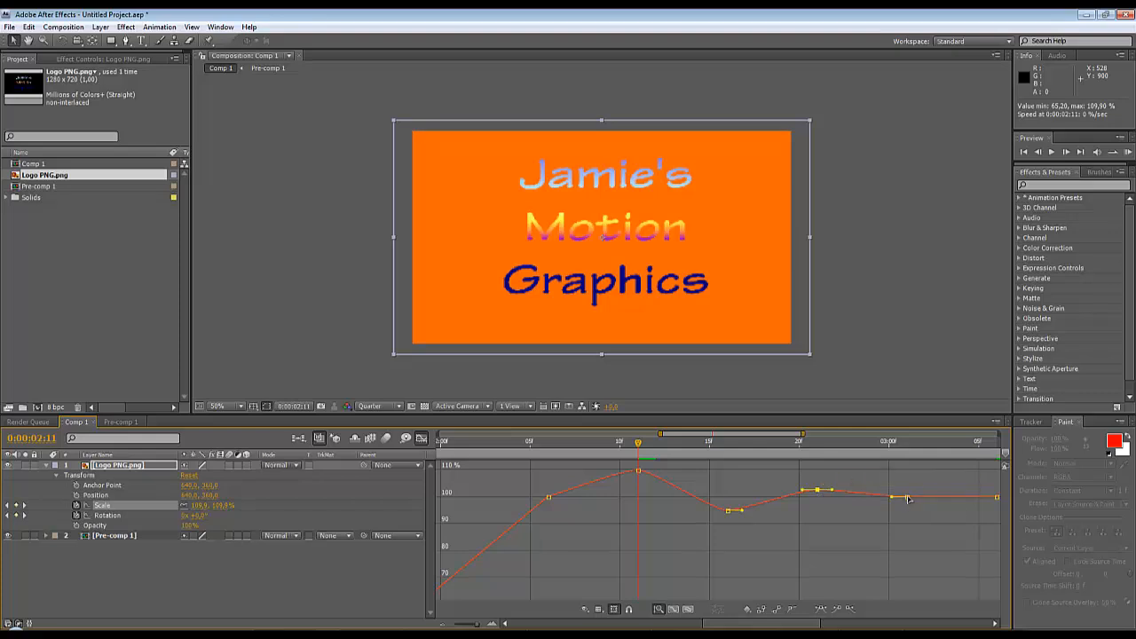
pyautogui.moveTo(908, 499); pyautogui.dragTo(907, 504)
# - Apply Easy Ease to the logo's Scale keyframes from 0:00:02:11 to 0:00:03:06
pyautogui.moveTo(728, 621)
pyautogui.mouseDown()
pyautogui.moveTo(760, 624)
pyautogui.moveTo(730, 626)
pyautogui.mouseUp()
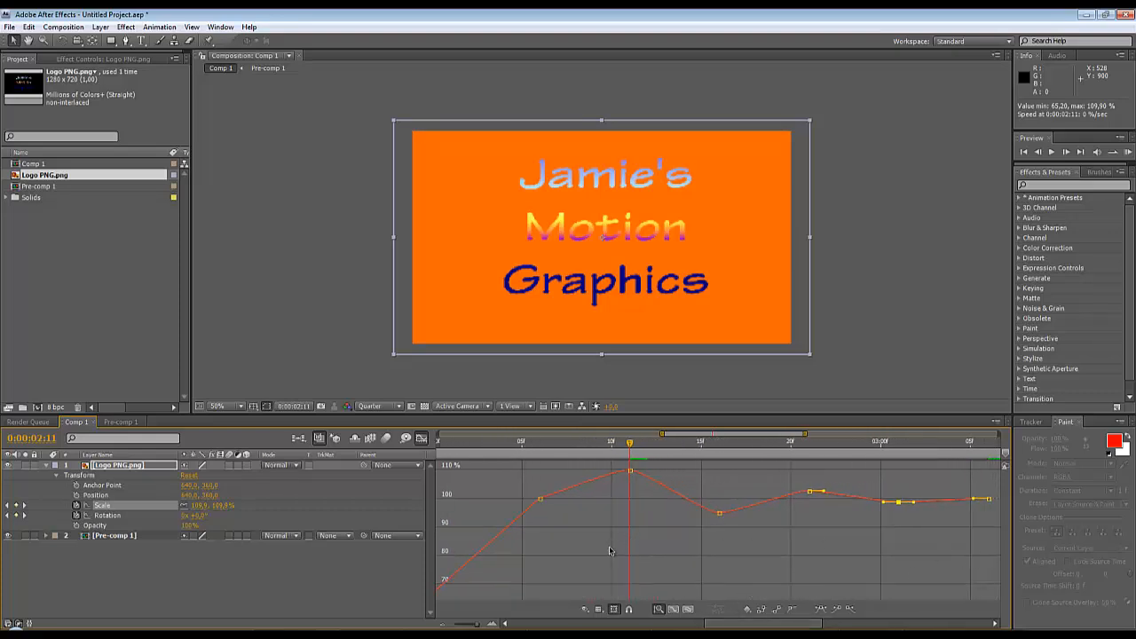
pyautogui.moveTo(605, 553); pyautogui.dragTo(977, 493)
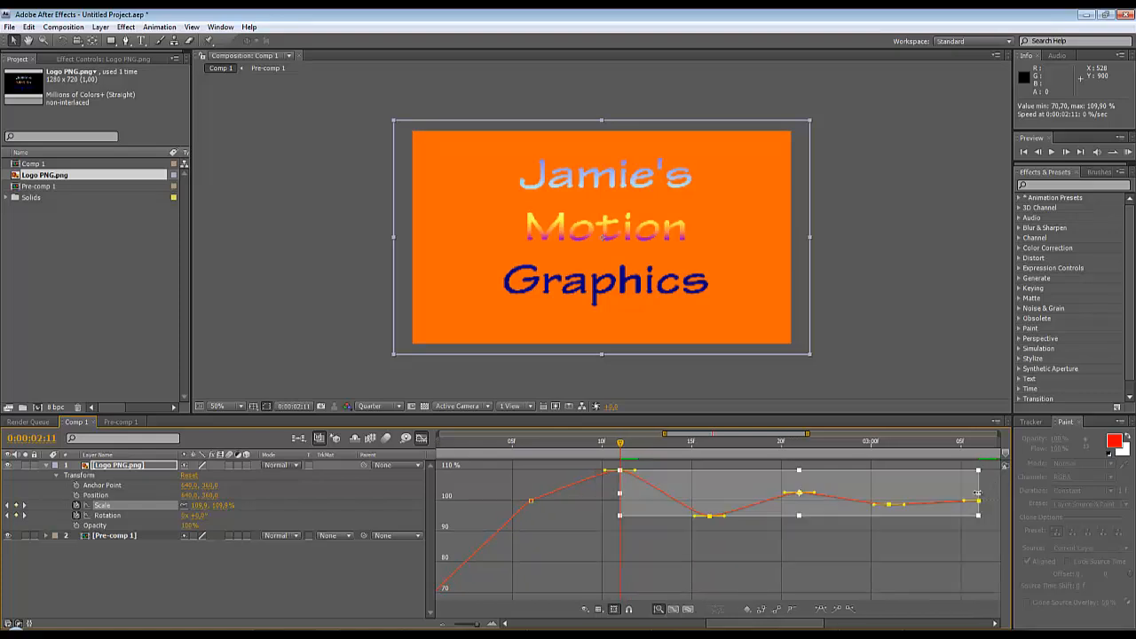
pyautogui.rightClick(980, 502)
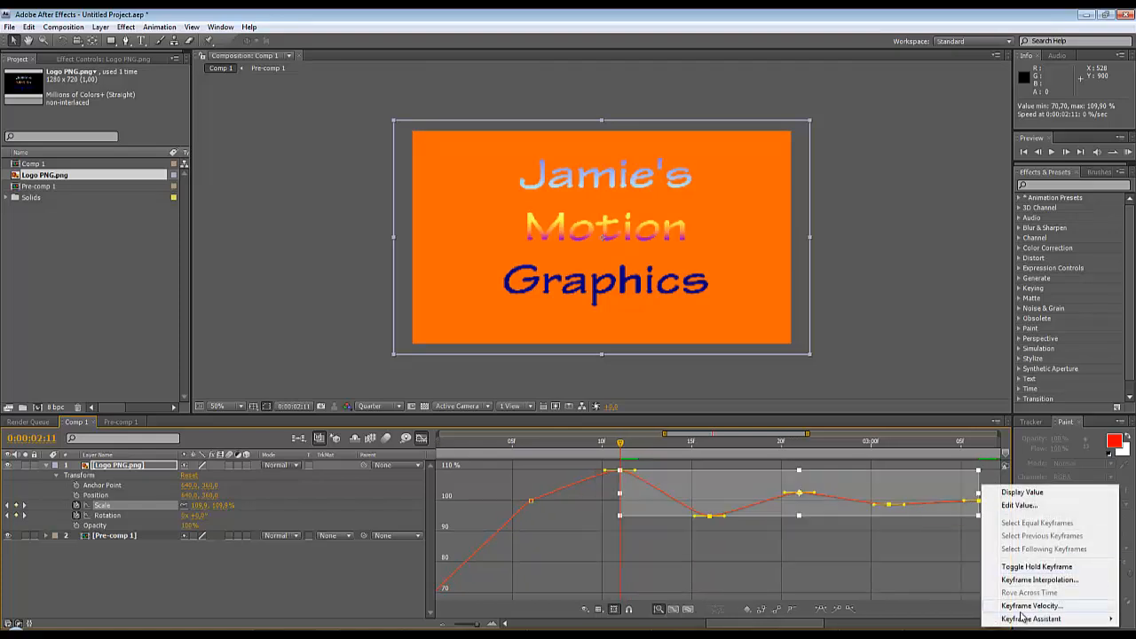
pyautogui.moveTo(1022, 619)
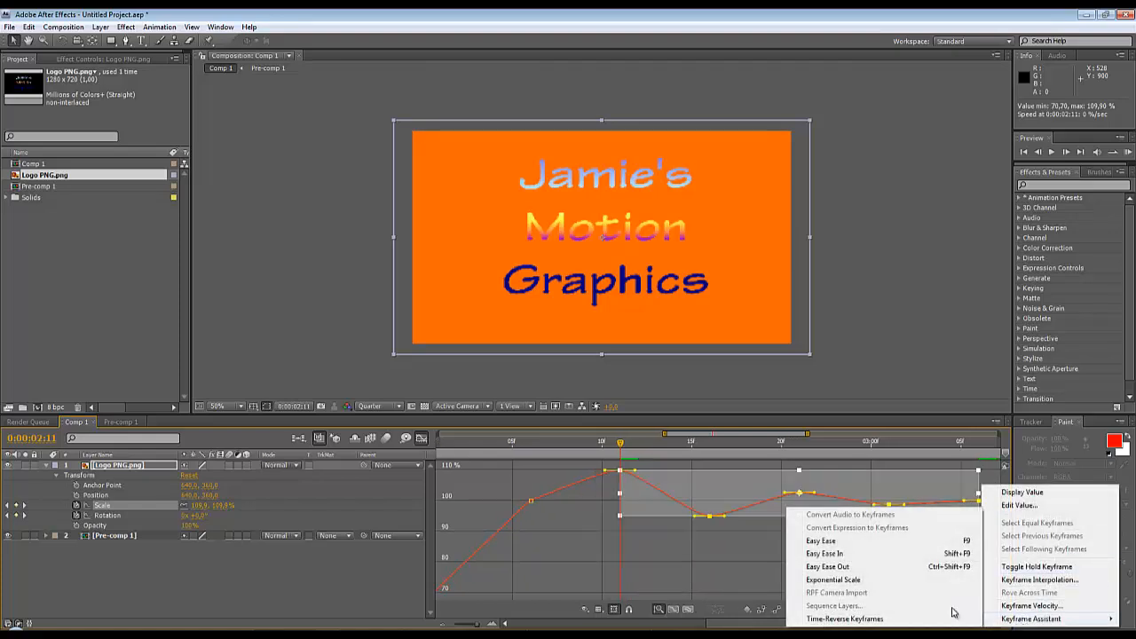
pyautogui.click(839, 541)
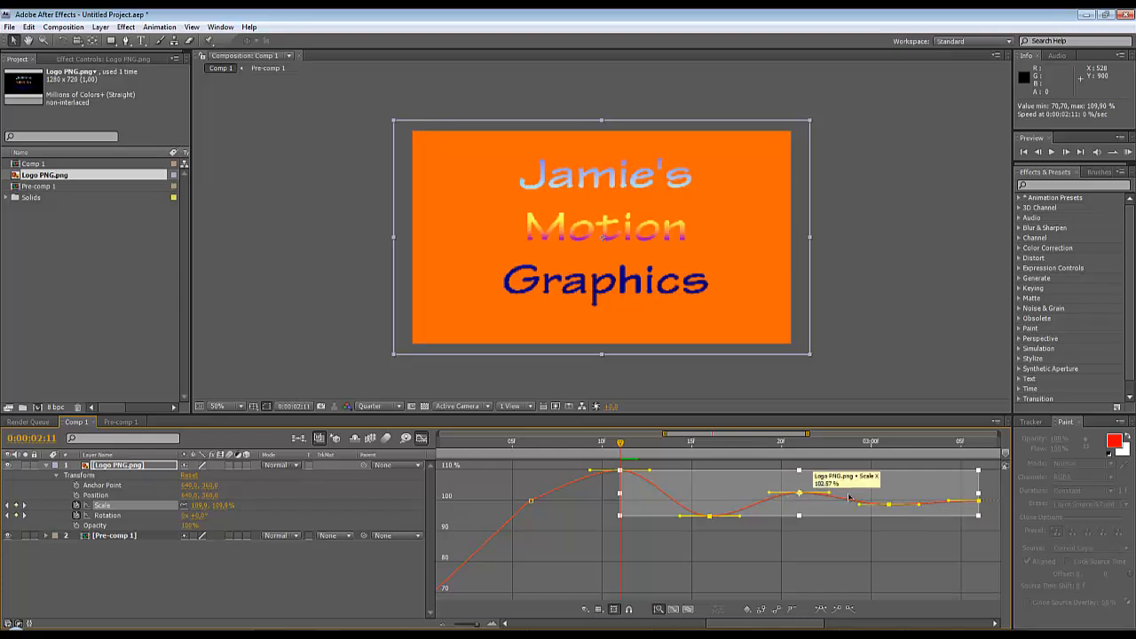
# - Deselect the Scale keyframes and play back the logo animation from 0:00:02:05
pyautogui.click(745, 554)
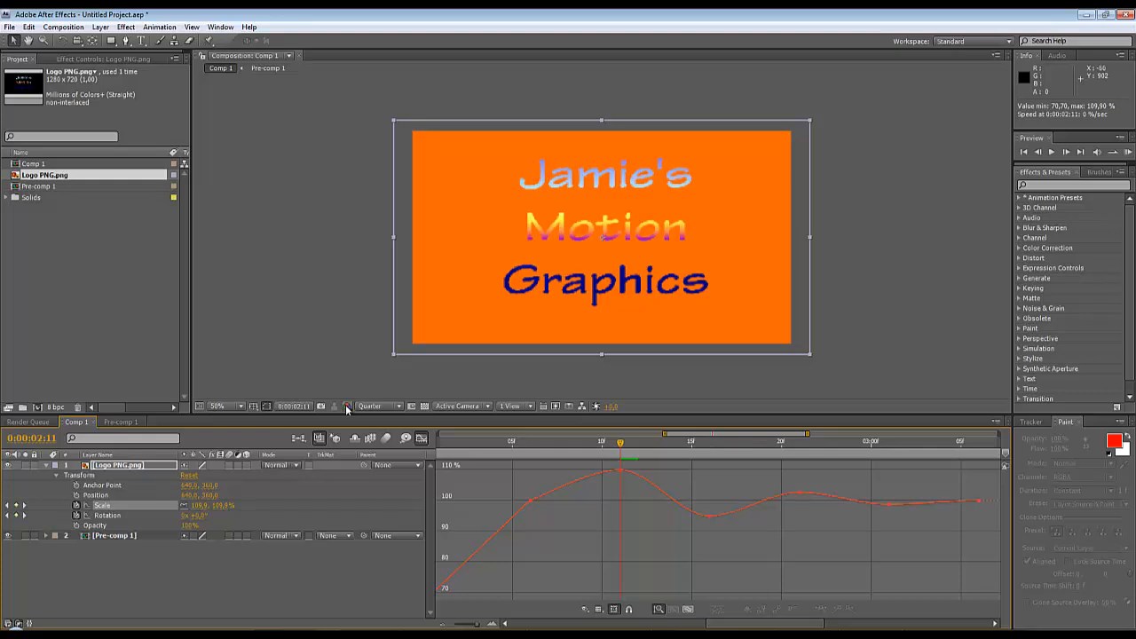
pyautogui.moveTo(589, 447); pyautogui.dragTo(512, 449)
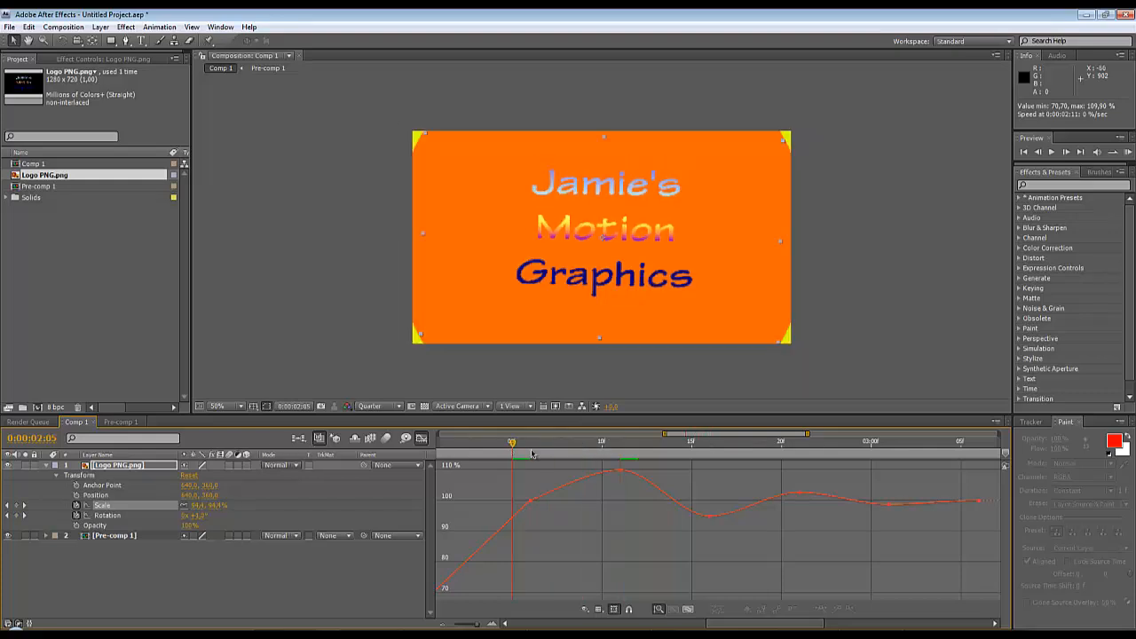
pyautogui.click(1062, 152)
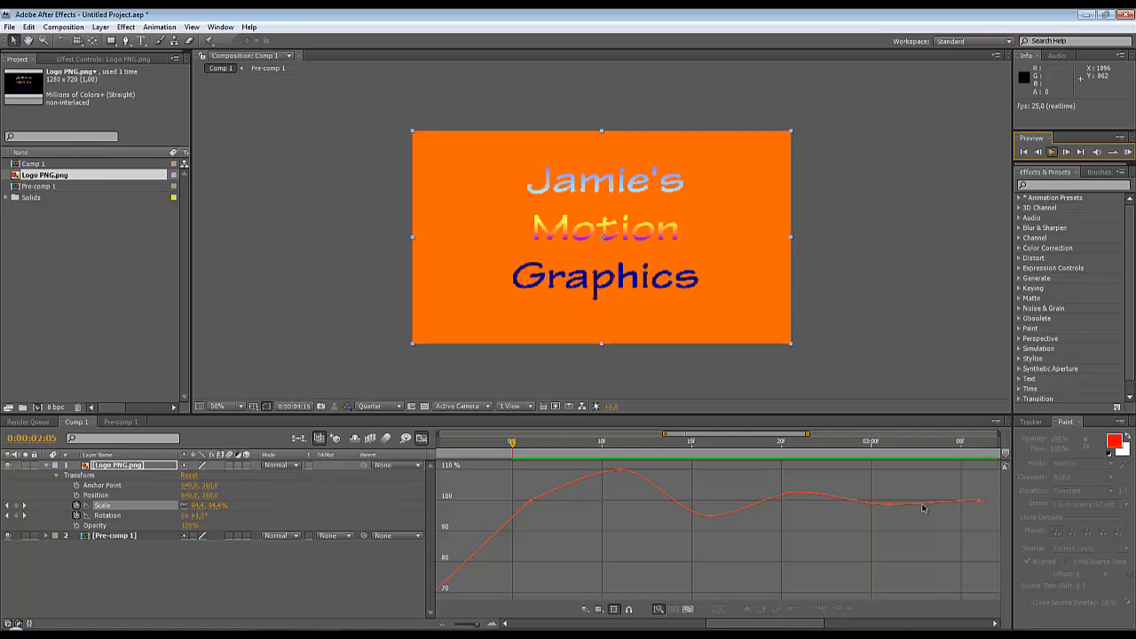
# - Show the logo's Rotation curve in the Graph Editor and fit its 0° keyframes to the view
pyautogui.click(116, 516)
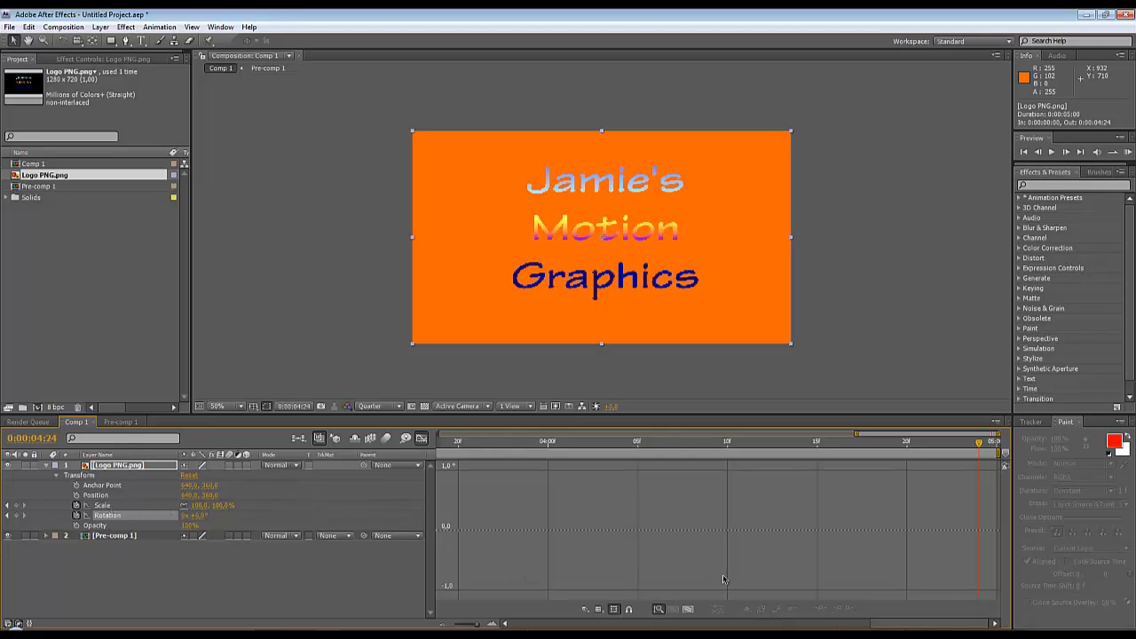
pyautogui.click(689, 611)
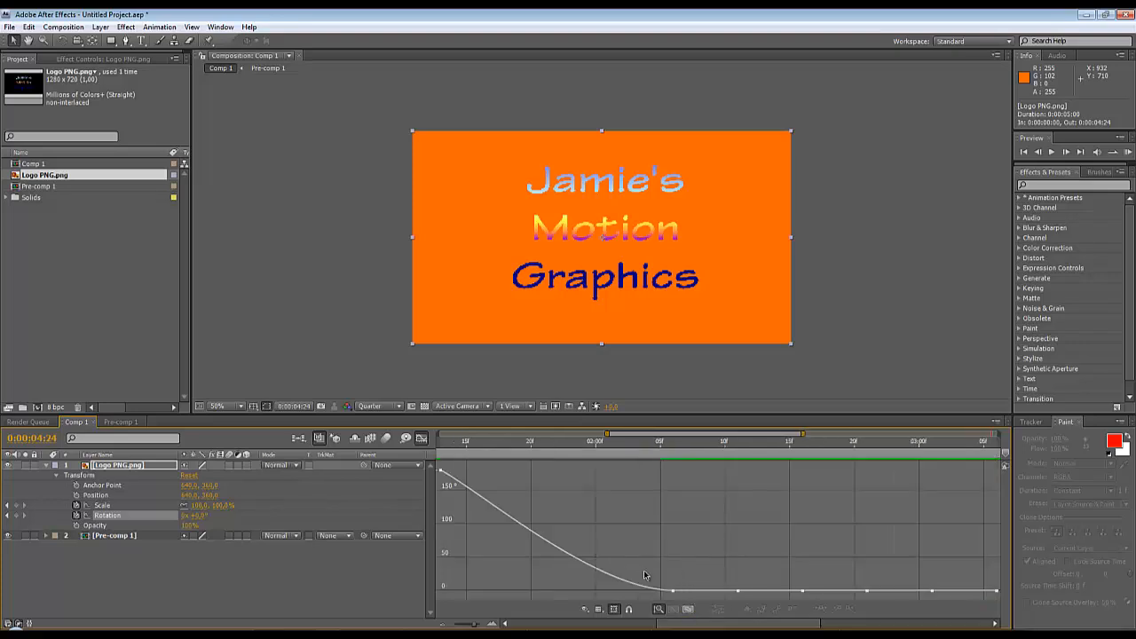
pyautogui.moveTo(646, 575); pyautogui.dragTo(932, 534)
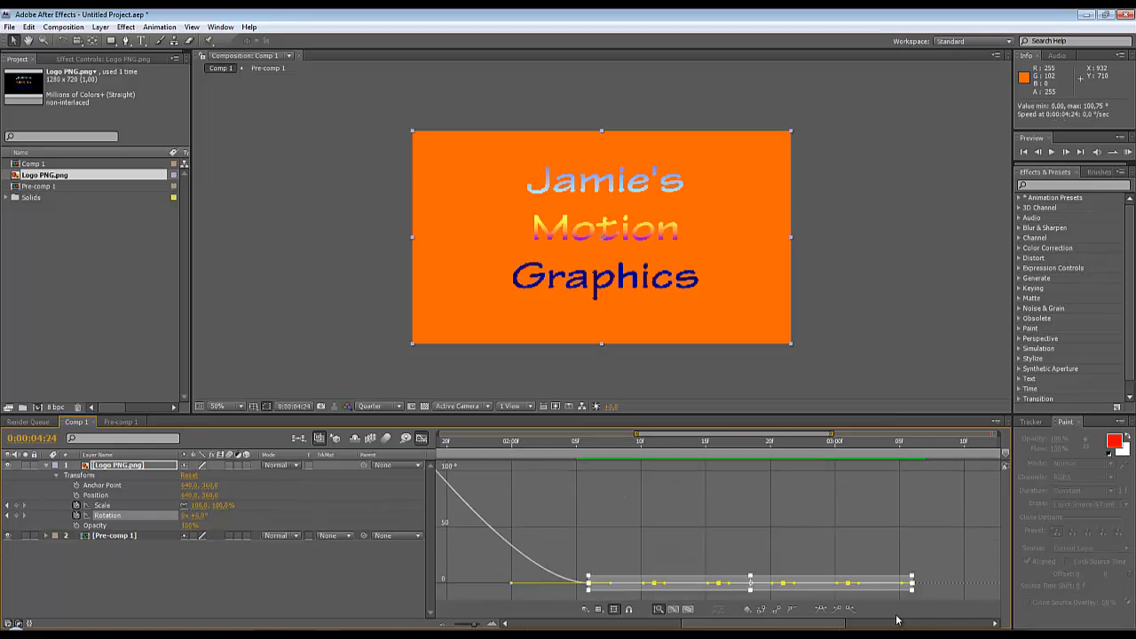
pyautogui.click(674, 609)
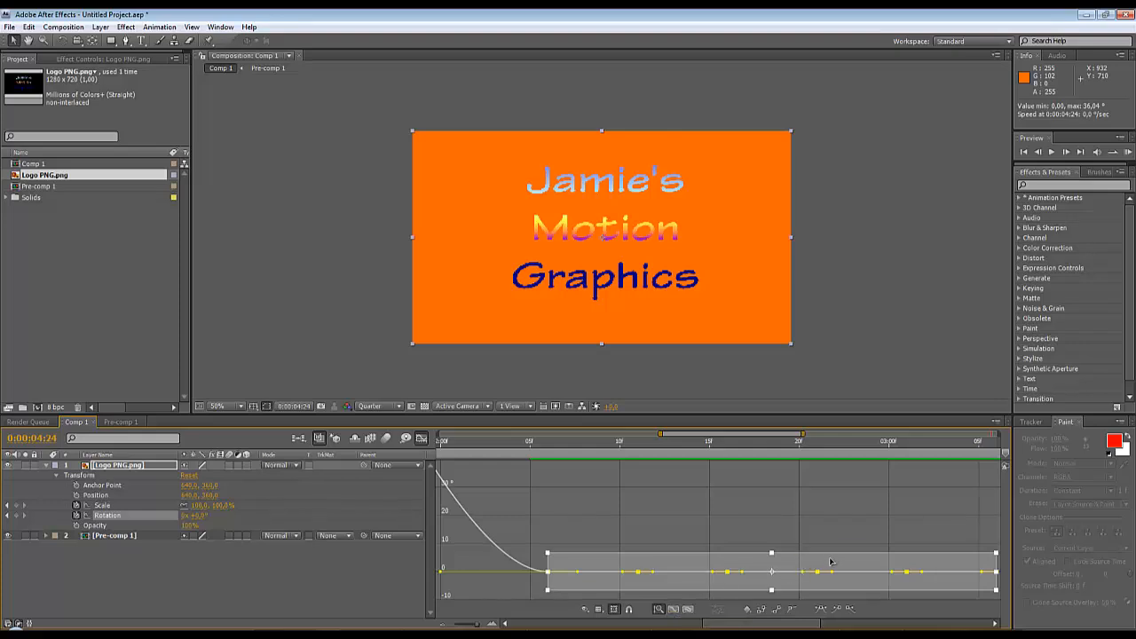
pyautogui.click(655, 537)
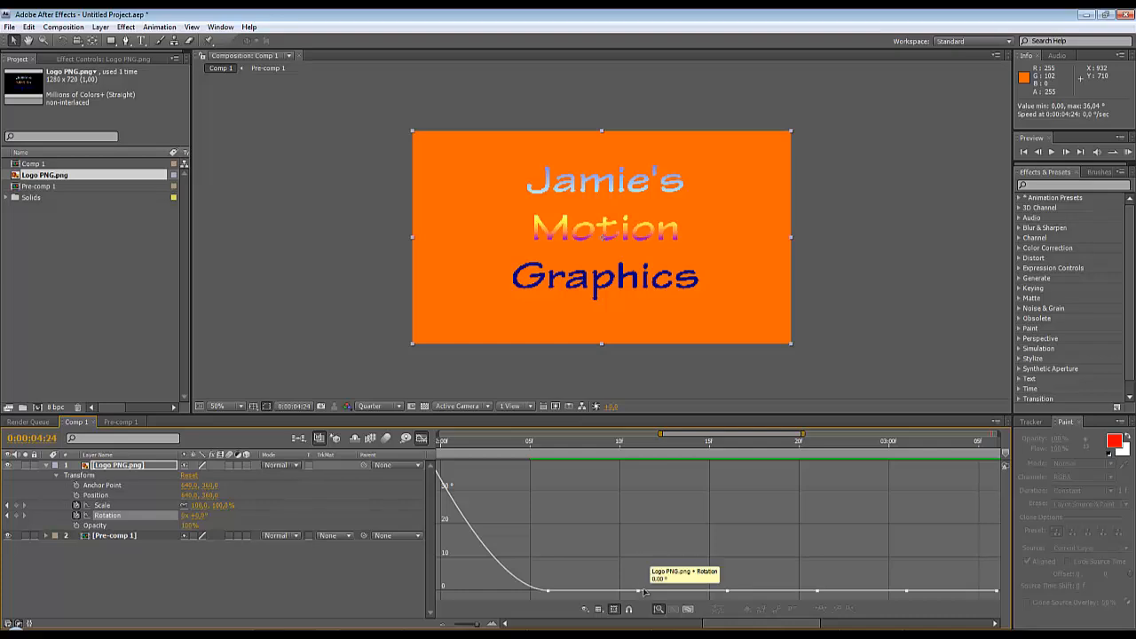
# - Change the temporal interpolation of the logo's Rotation keyframe at 0:00:02:06 to Linear
pyautogui.rightClick(549, 591)
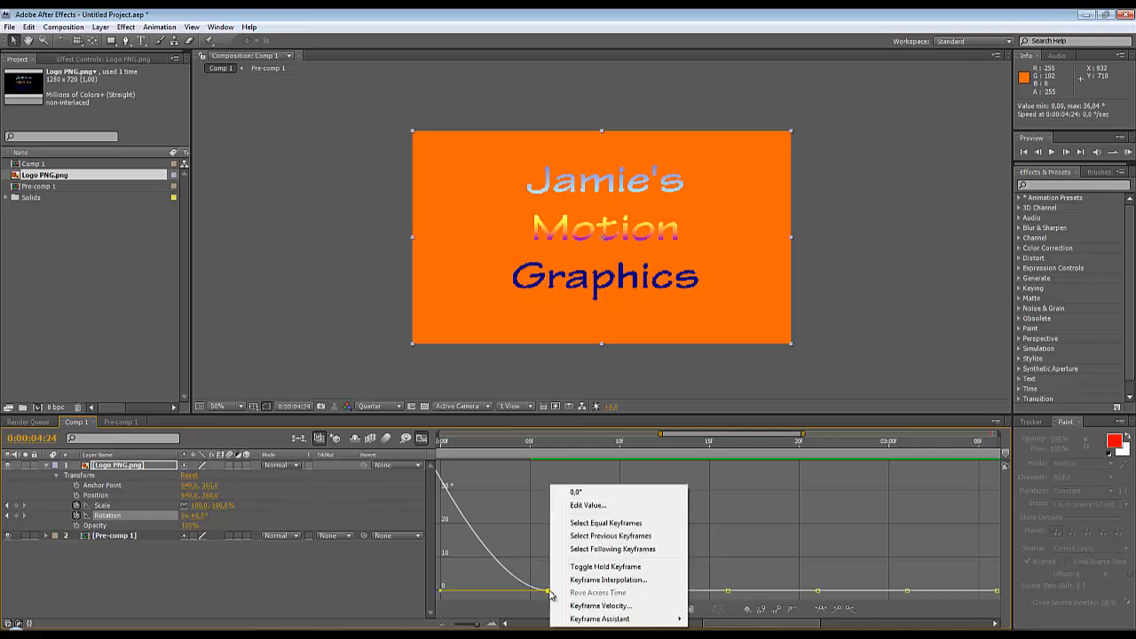
pyautogui.click(595, 580)
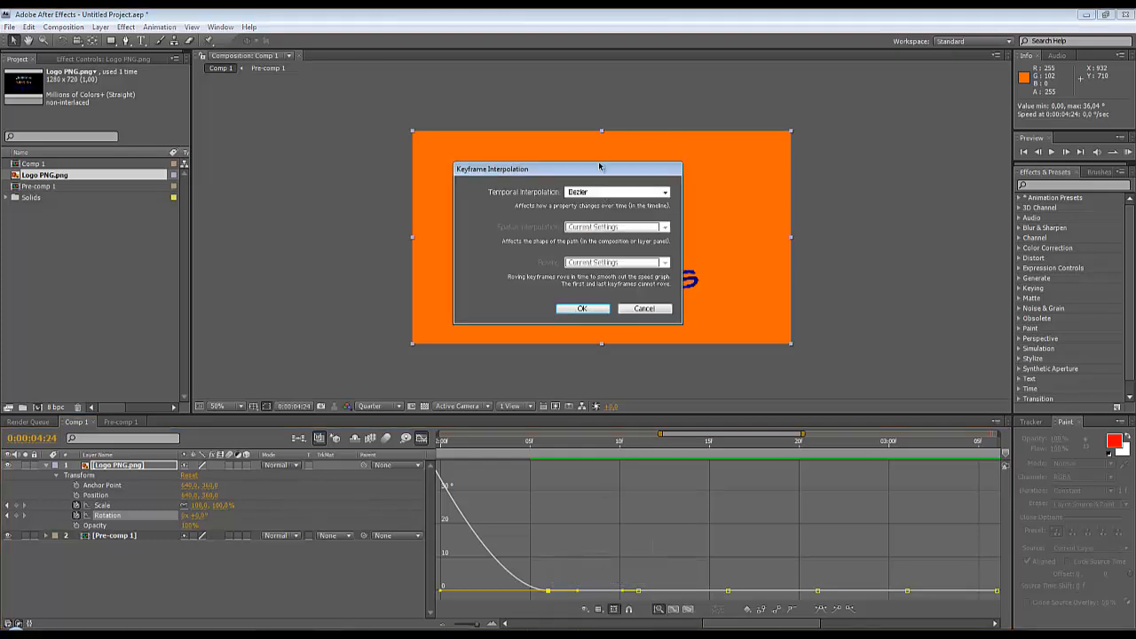
pyautogui.click(591, 193)
pyautogui.click(590, 213)
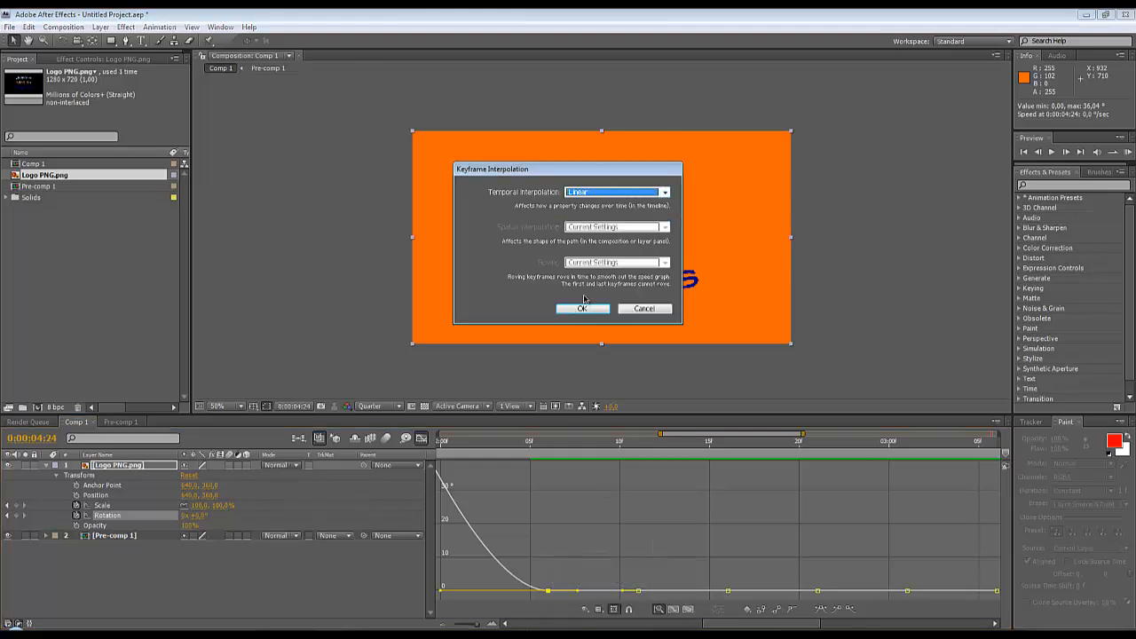
pyautogui.click(584, 307)
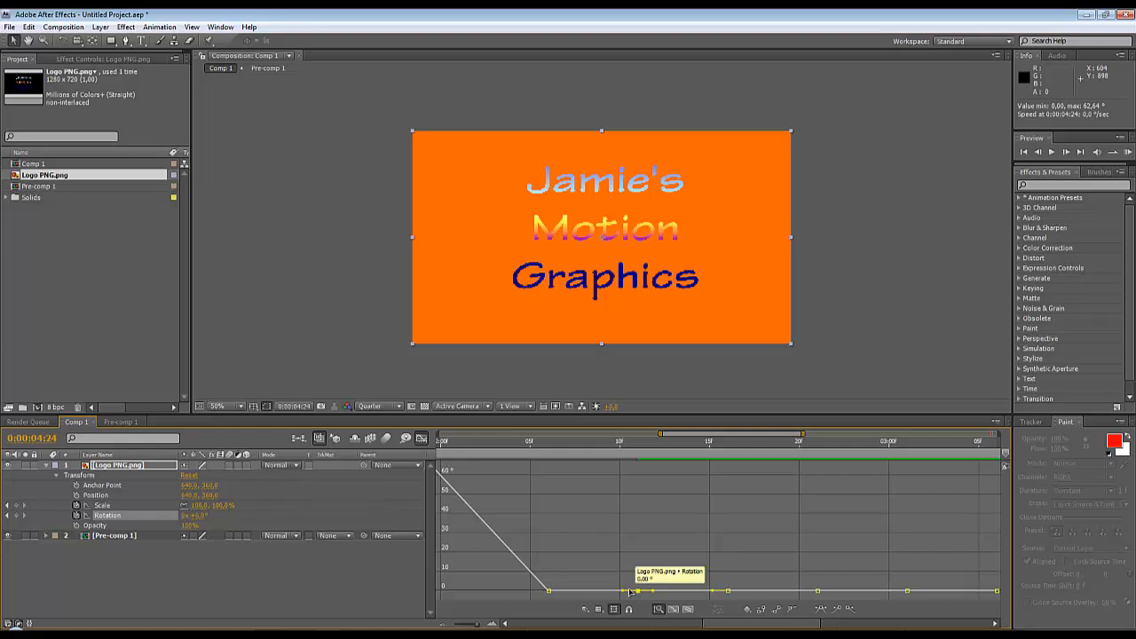
# - Move the Rotation keyframes in the graph to about -10.2° at 0:00:02:11 and about 5° at 0:00:02:16
pyautogui.moveTo(637, 593)
pyautogui.mouseDown()
pyautogui.moveTo(641, 610)
pyautogui.moveTo(640, 581)
pyautogui.mouseUp()
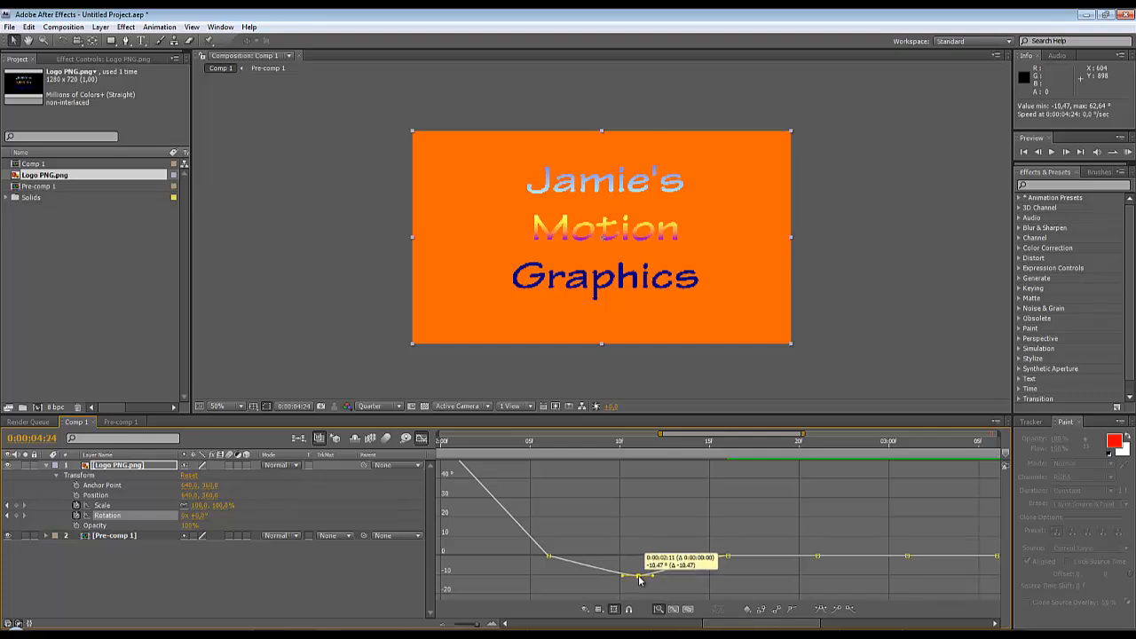
pyautogui.moveTo(640, 580); pyautogui.dragTo(641, 579)
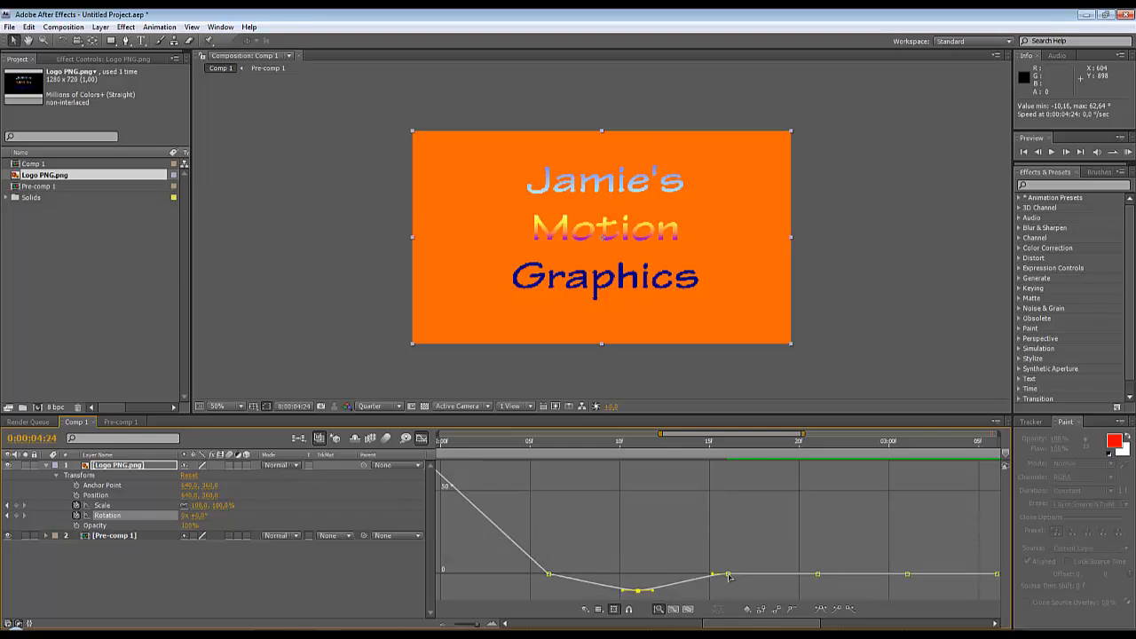
pyautogui.moveTo(729, 577); pyautogui.dragTo(732, 570)
# - Move the Rotation keyframes in the graph to about -2.5° at 0:00:02:21 and about 1° at 0:00:03:01
pyautogui.doubleClick(818, 574)
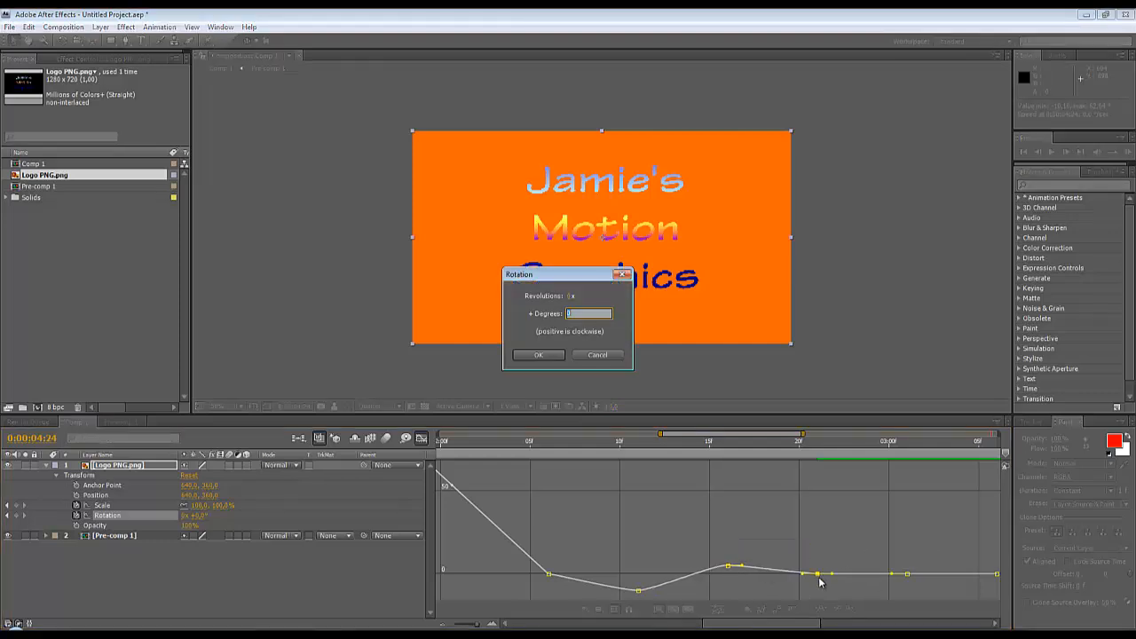
pyautogui.click(600, 356)
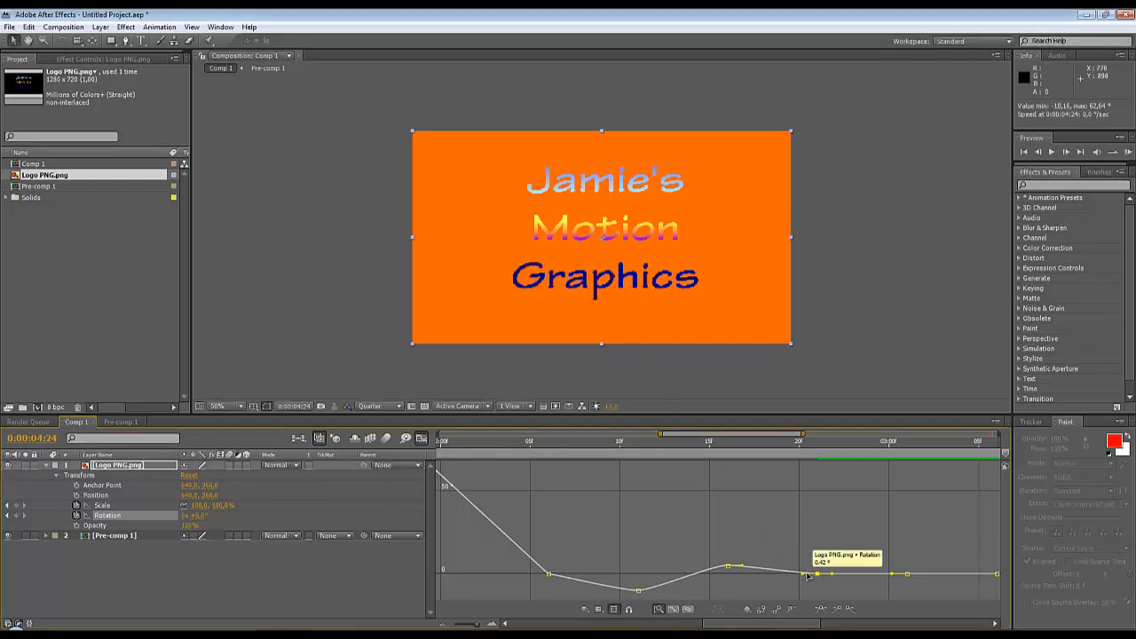
pyautogui.moveTo(818, 577); pyautogui.dragTo(819, 581)
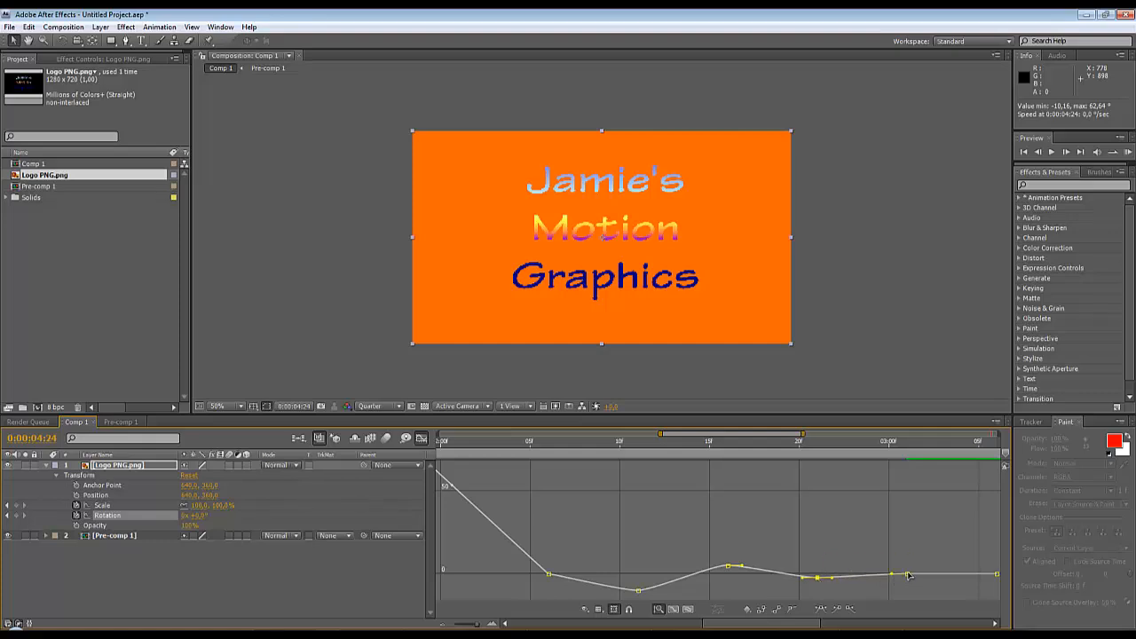
pyautogui.moveTo(907, 575); pyautogui.dragTo(909, 576)
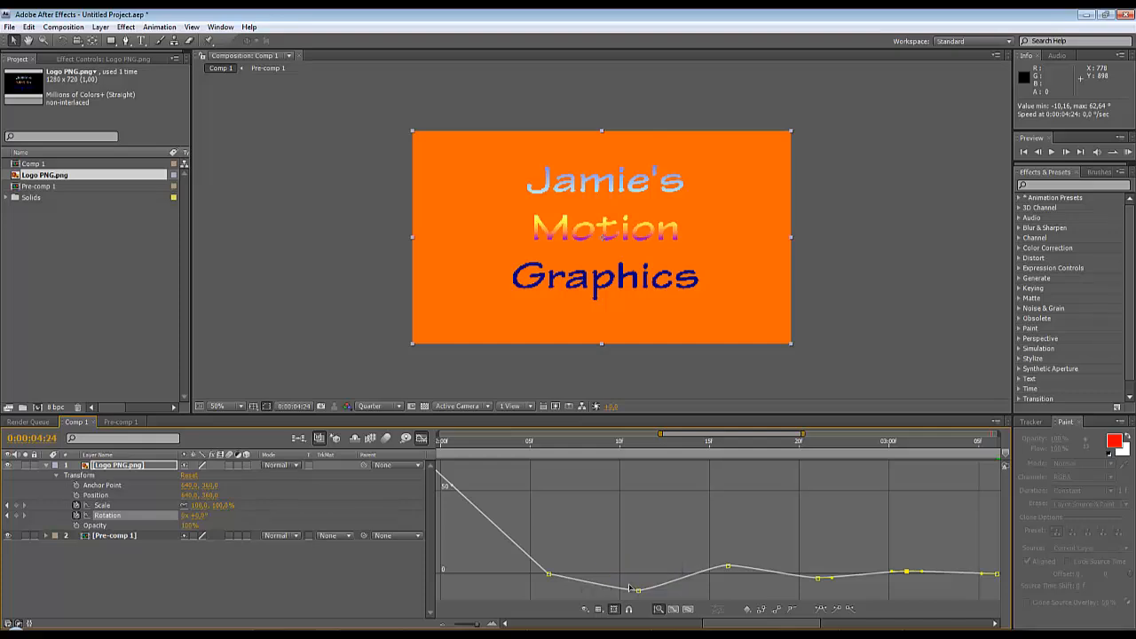
# - Apply Easy Ease to the logo's Rotation keyframes from 0:00:02:11 to 0:00:03:06
pyautogui.moveTo(602, 533); pyautogui.dragTo(787, 629)
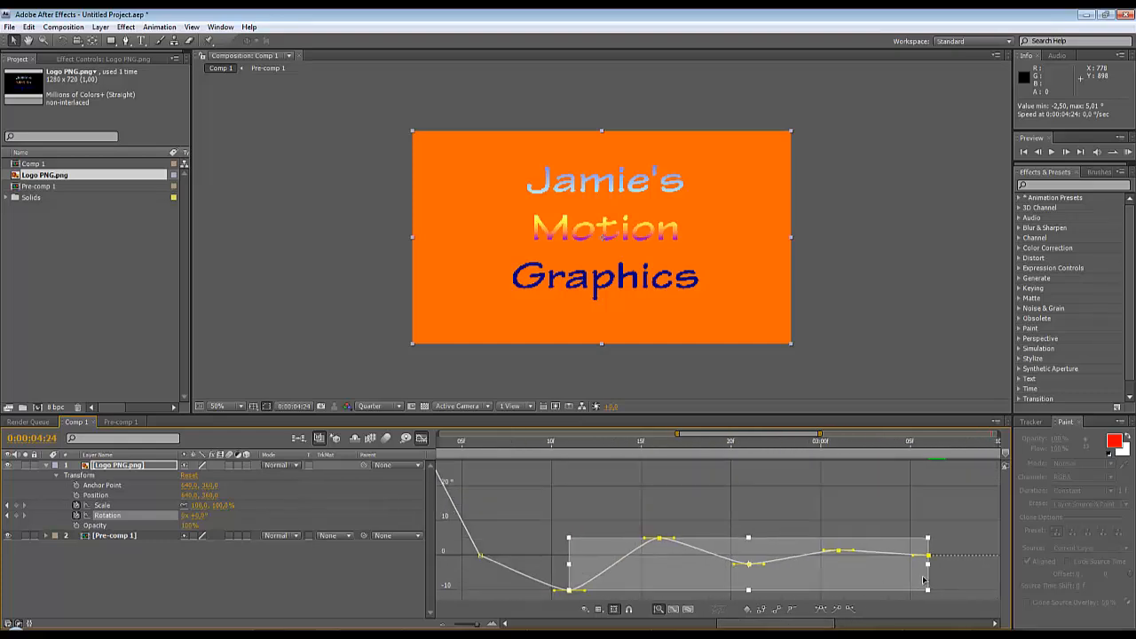
pyautogui.rightClick(928, 556)
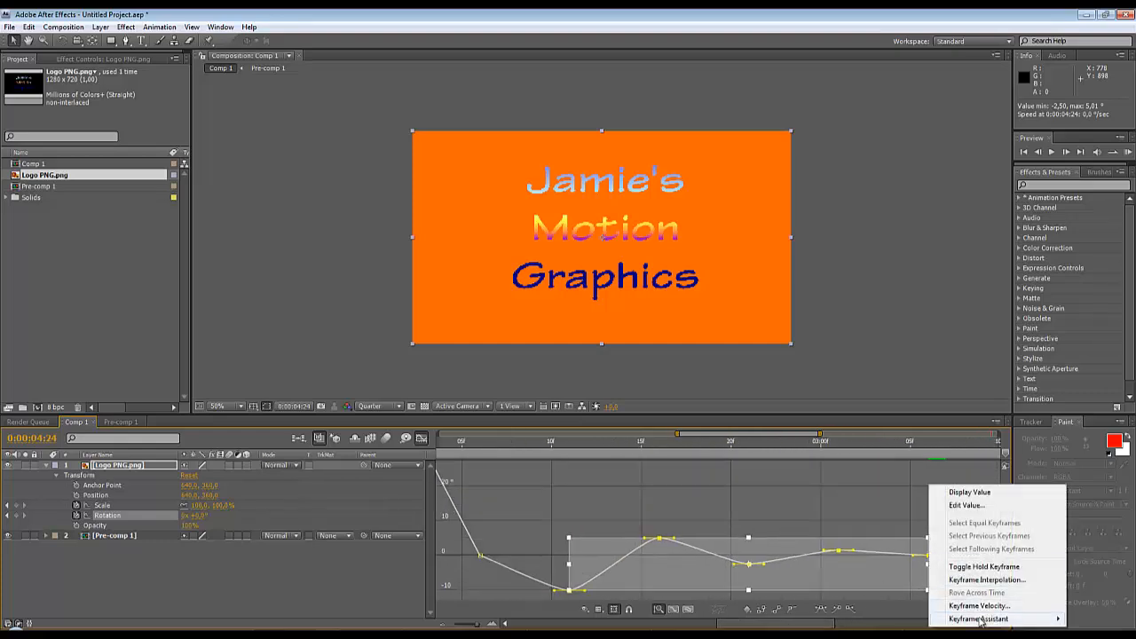
pyautogui.moveTo(982, 621)
pyautogui.click(770, 541)
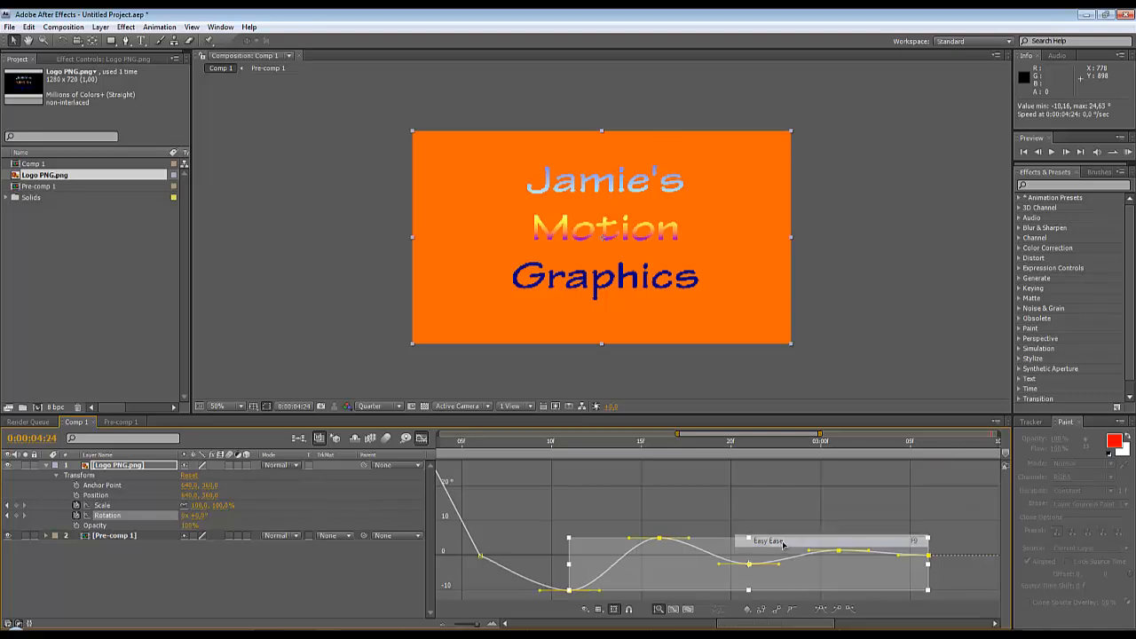
# - Play back the logo's rotation and bounce animation starting from 0:00:01:22
pyautogui.click(717, 510)
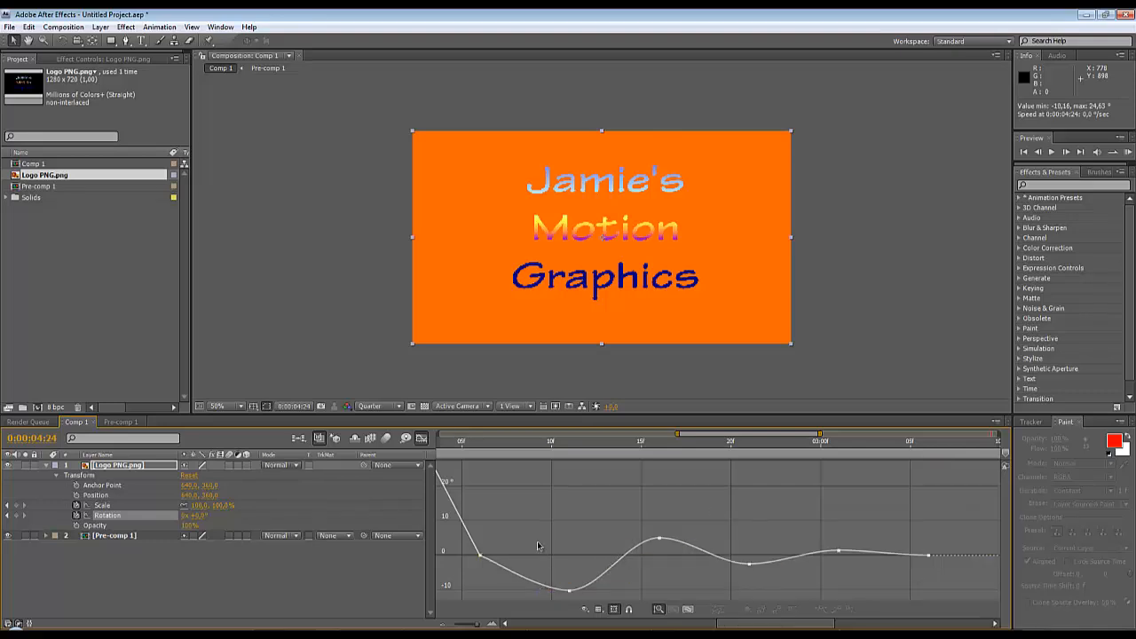
pyautogui.click(706, 436)
pyautogui.moveTo(513, 448); pyautogui.dragTo(433, 448)
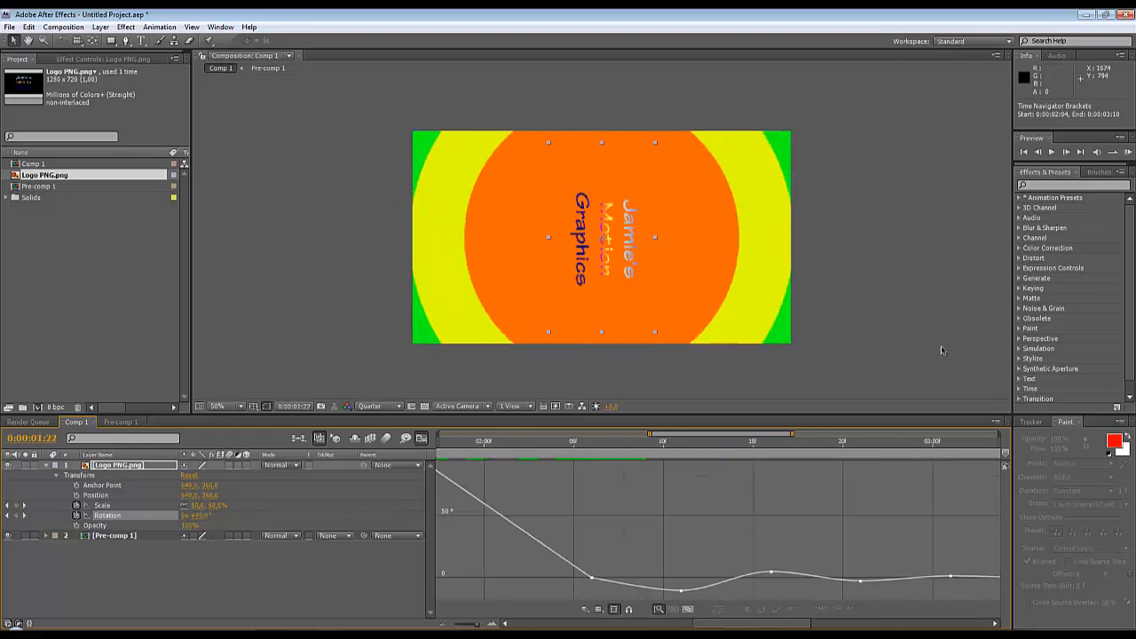
pyautogui.click(1052, 152)
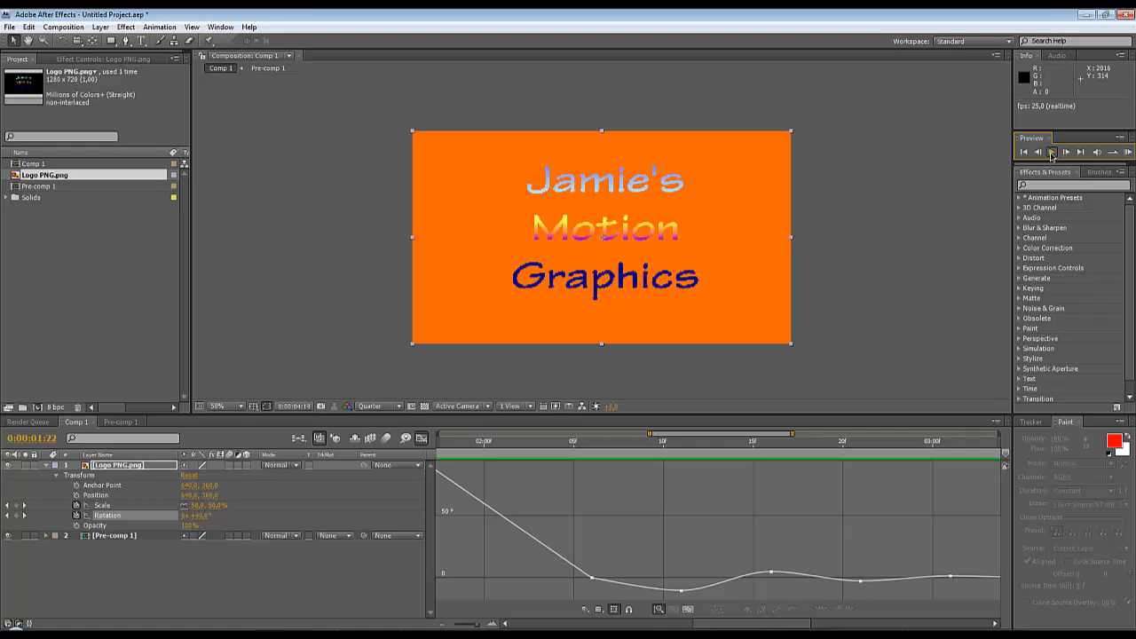
pyautogui.click(1052, 153)
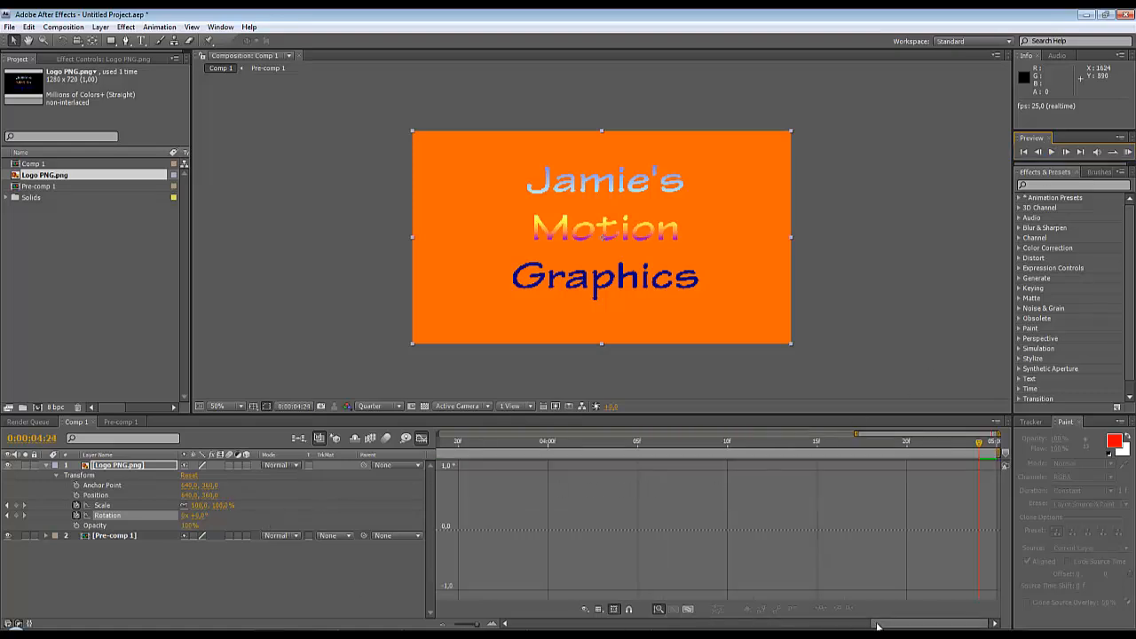
# - Return from the graph view to the keyframe view and set the logo's Scale keyframe at 0:00:02:11 to 110%
pyautogui.moveTo(874, 625); pyautogui.dragTo(704, 626)
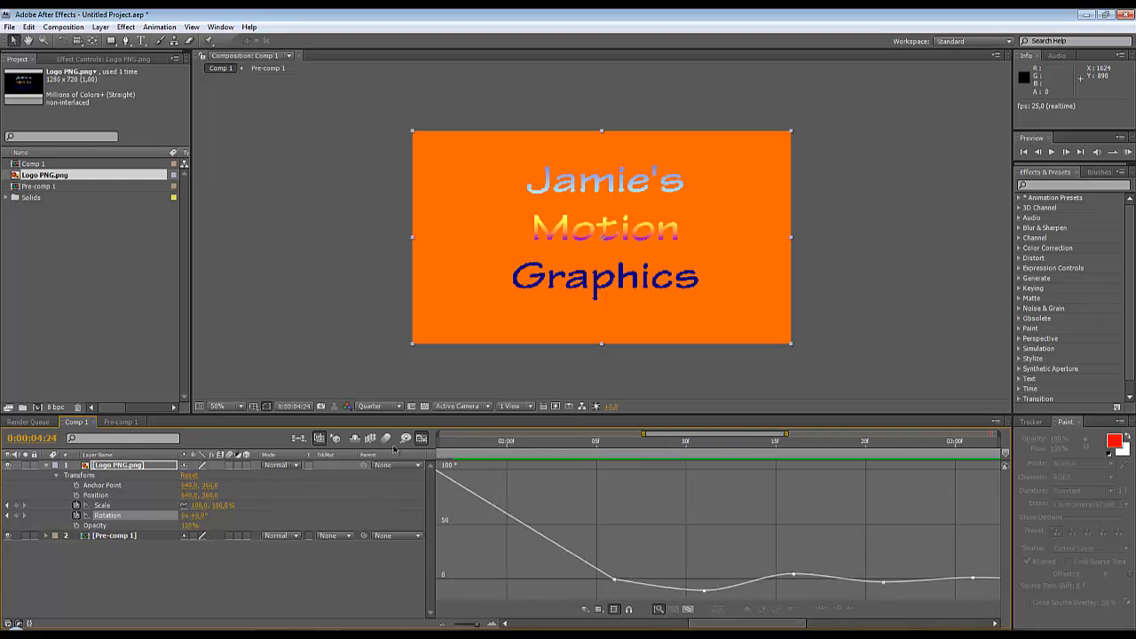
pyautogui.click(422, 438)
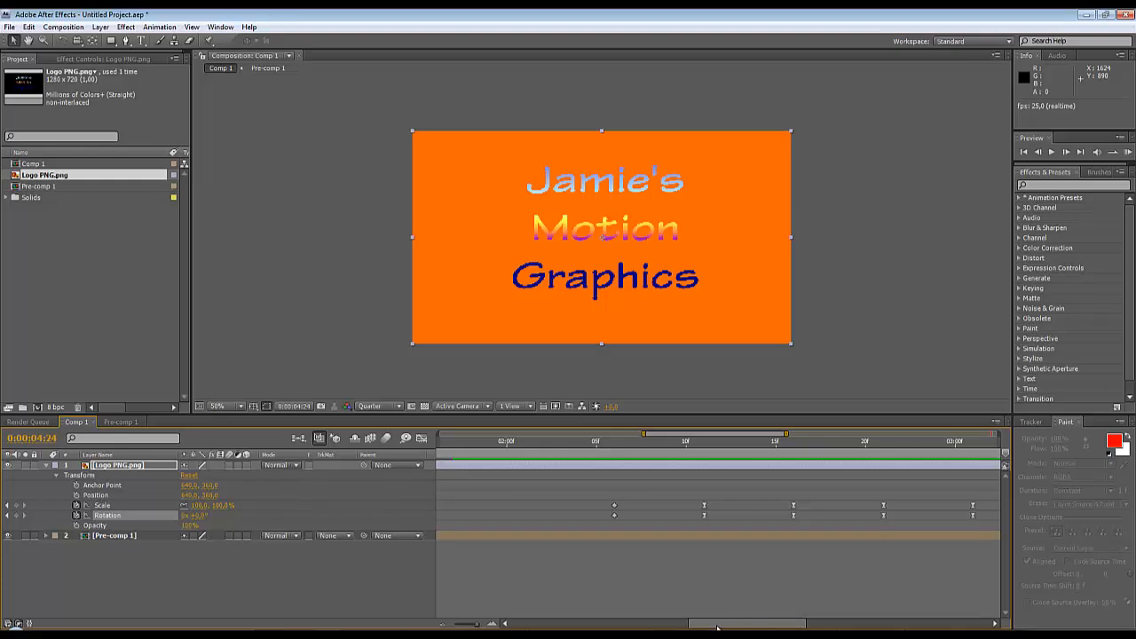
pyautogui.moveTo(745, 624); pyautogui.dragTo(770, 624)
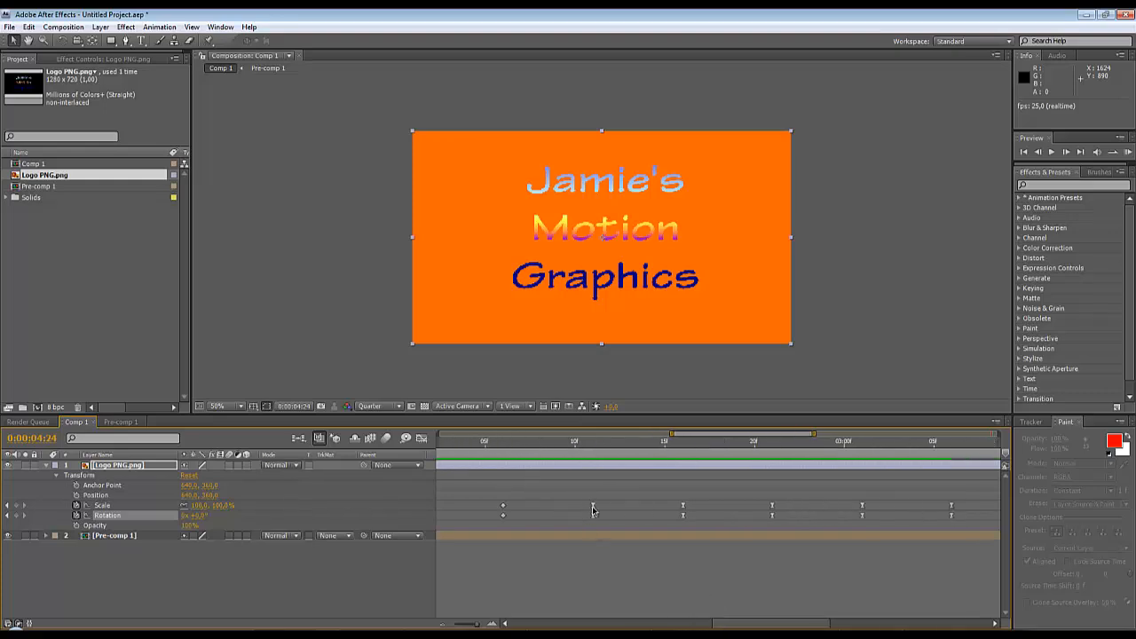
pyautogui.click(593, 505)
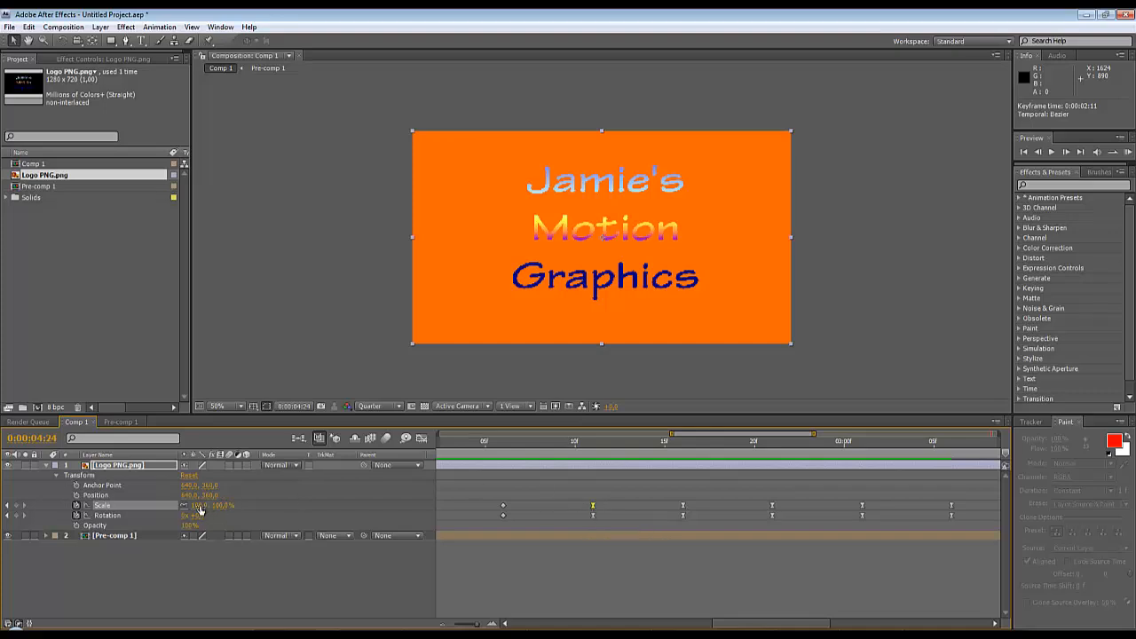
pyautogui.click(593, 441)
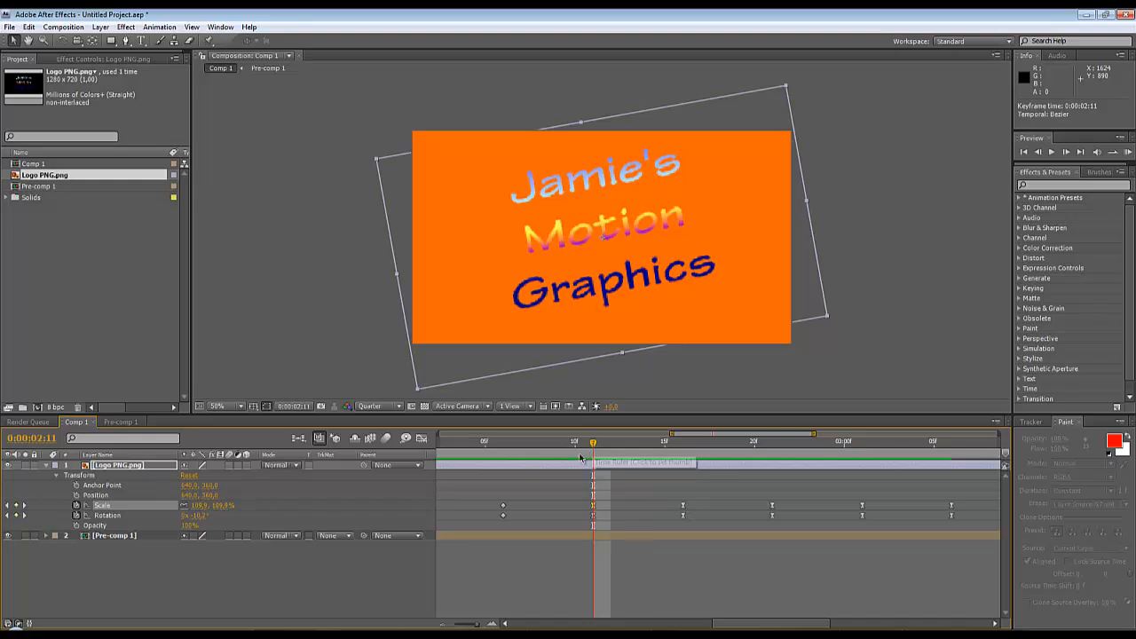
pyautogui.click(203, 506)
pyautogui.press('BackSpace')
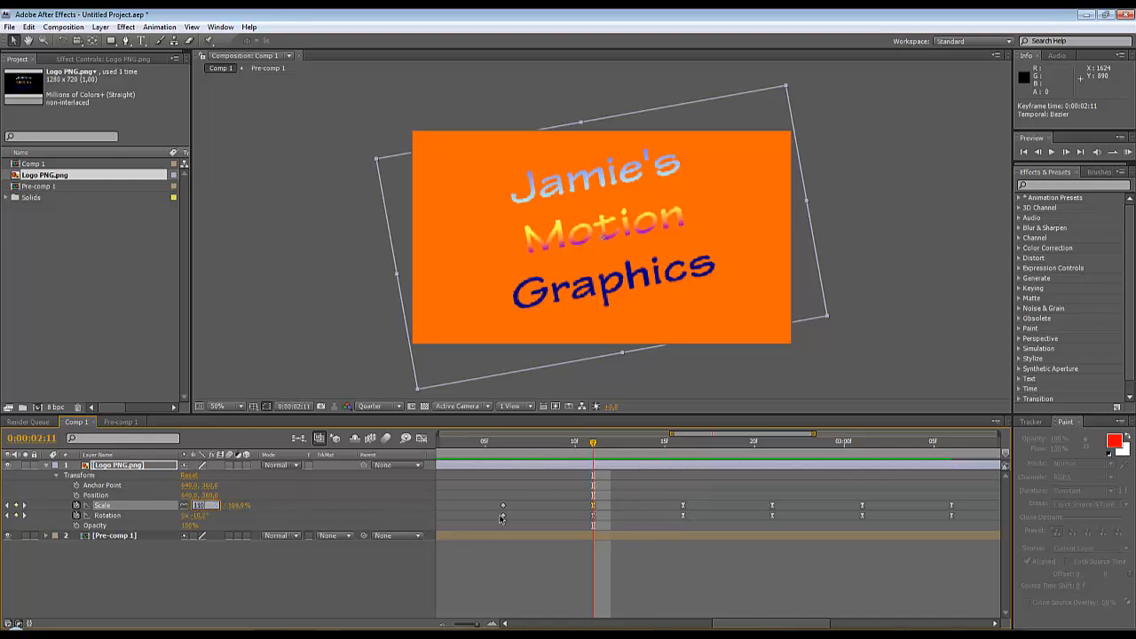
pyautogui.press('Return')
pyautogui.click(368, 583)
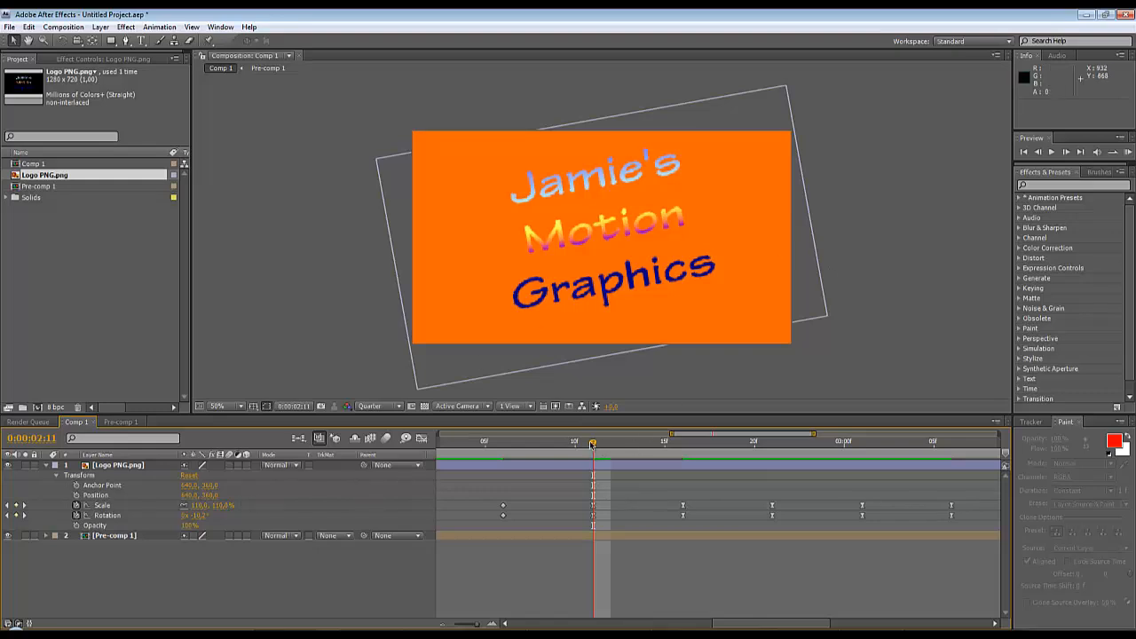
# - Scrub through the remaining logo animation to the composition's end and return to 0:00:03:09
pyautogui.moveTo(593, 442); pyautogui.dragTo(1030, 491)
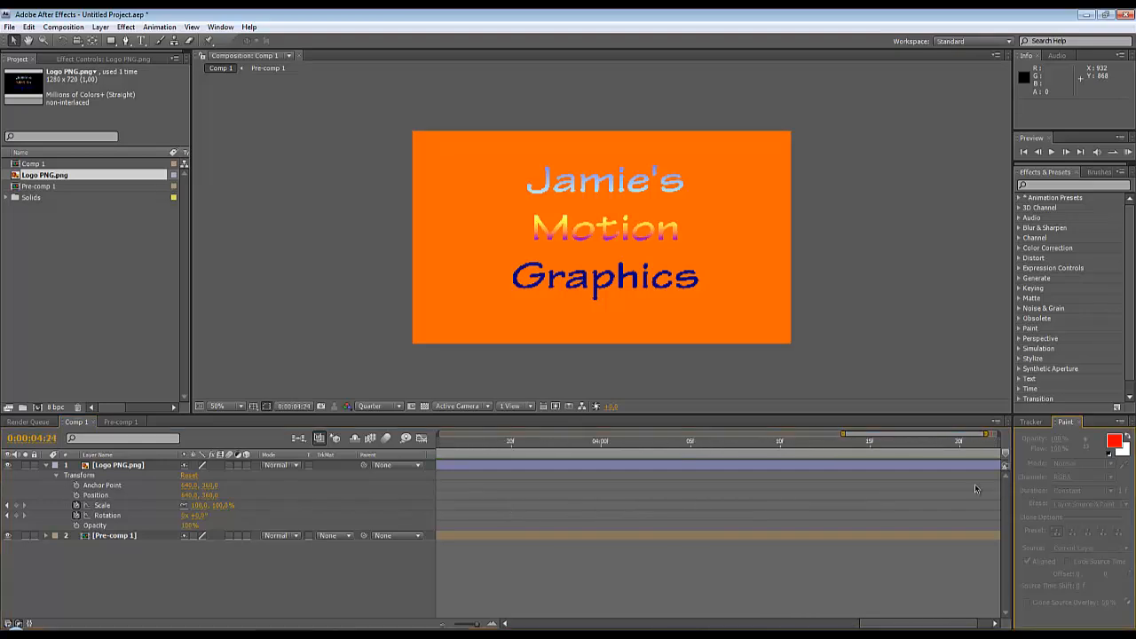
pyautogui.moveTo(577, 441)
pyautogui.mouseDown()
pyautogui.moveTo(978, 442)
pyautogui.moveTo(352, 433)
pyautogui.moveTo(1001, 449)
pyautogui.moveTo(568, 445)
pyautogui.moveTo(588, 444)
pyautogui.mouseUp()
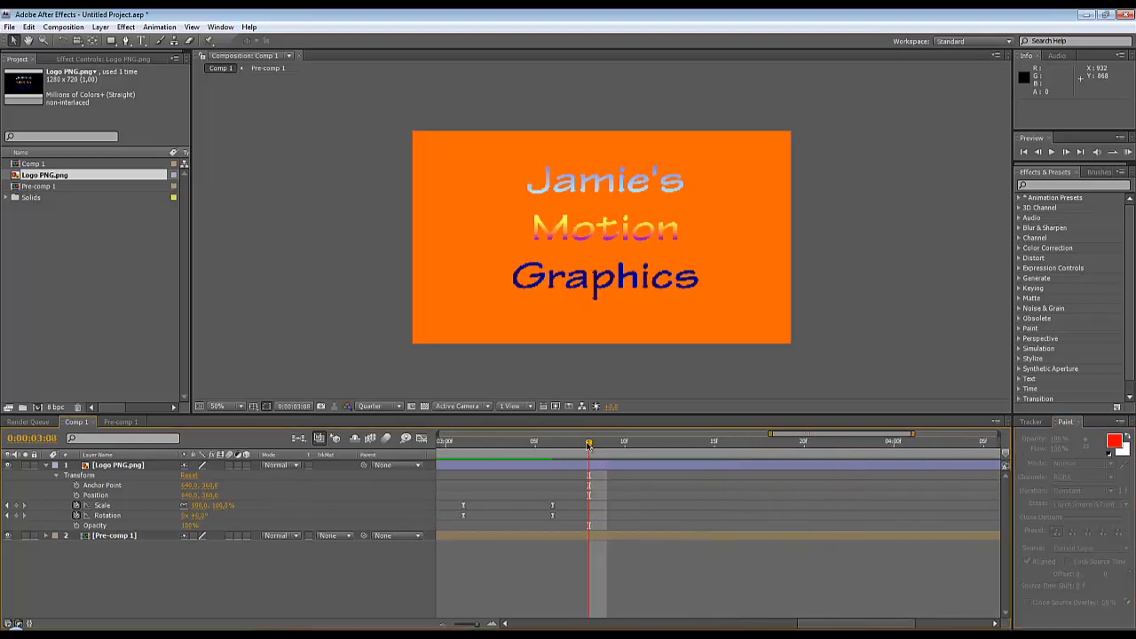
pyautogui.click(614, 442)
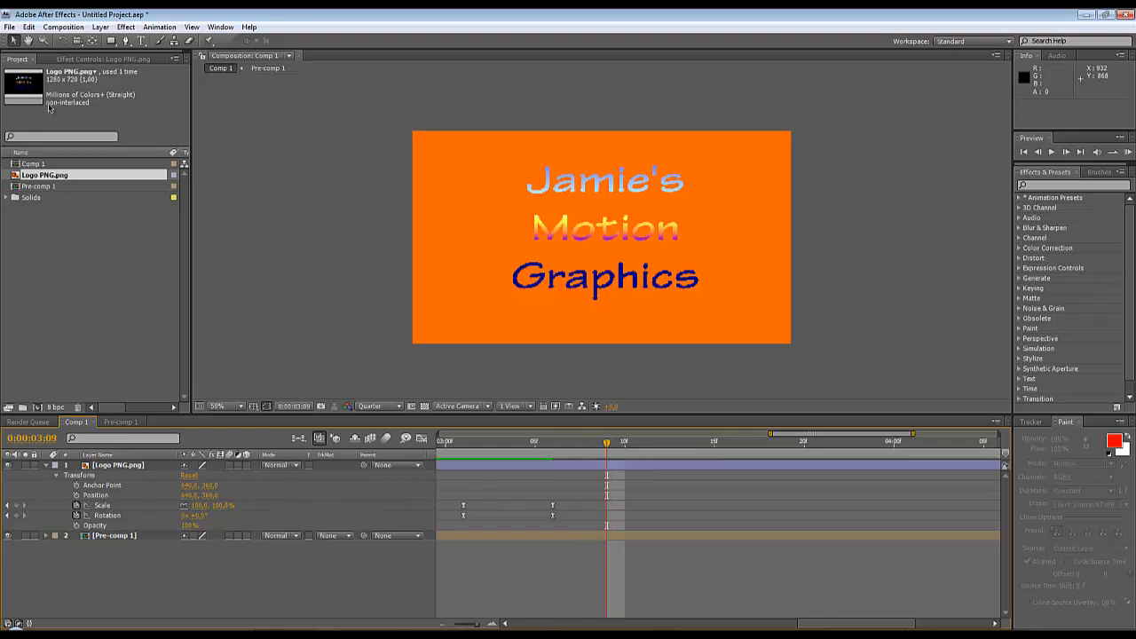
# - Queue Comp 1 for rendering to a Video For Windows file named Motion Graphics 1 and start the render
pyautogui.click(76, 27)
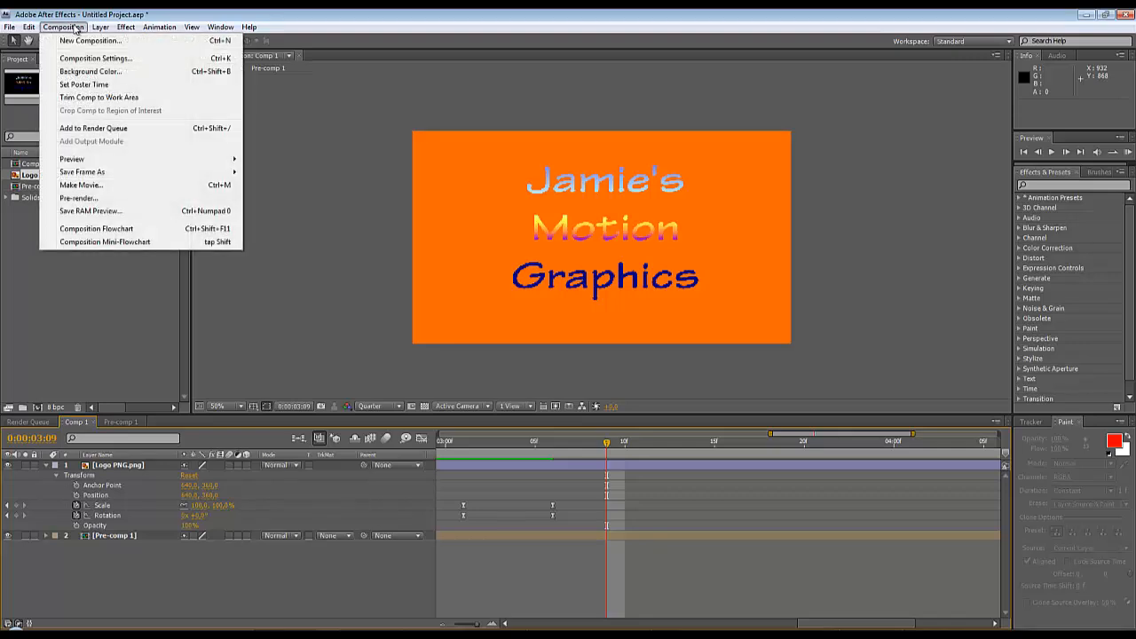
pyautogui.click(81, 185)
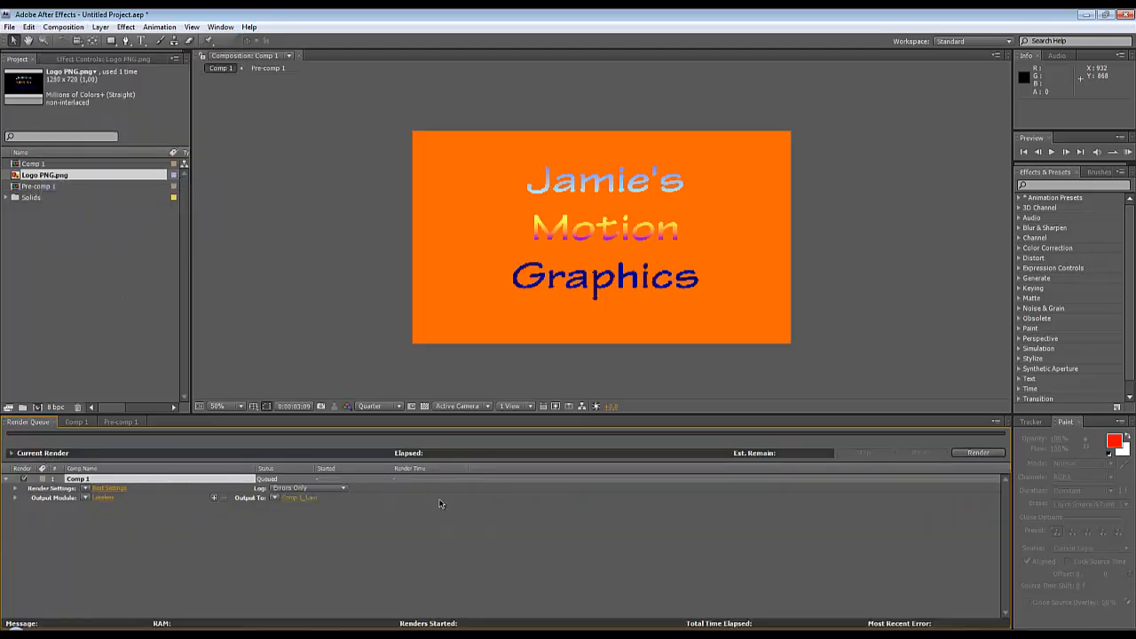
pyautogui.click(294, 499)
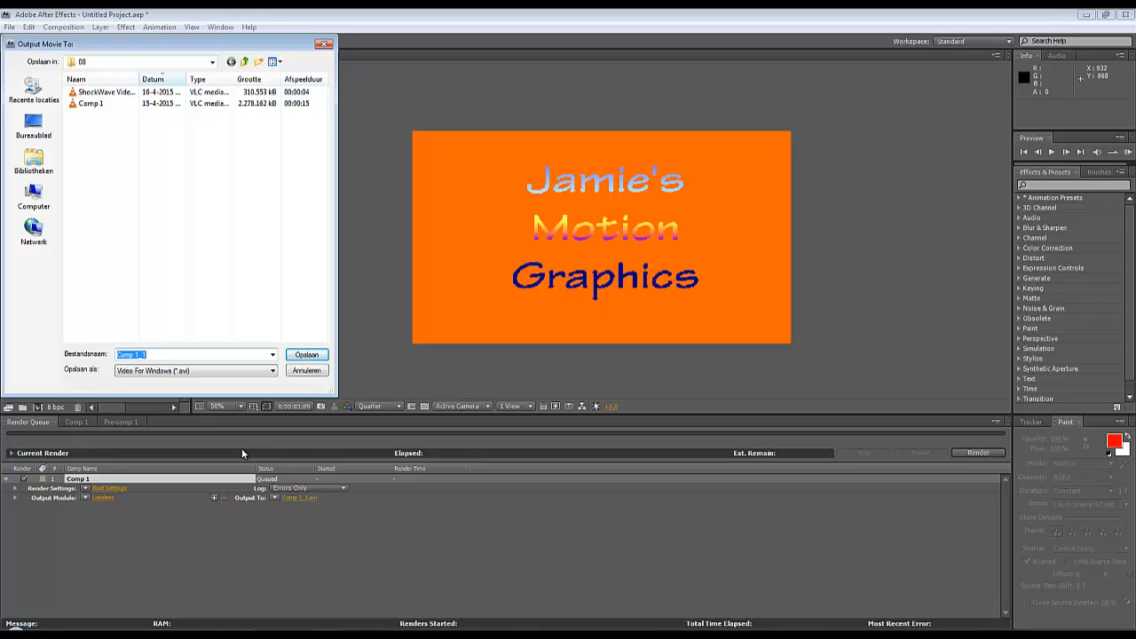
pyautogui.write('Motion Graphics 1')
pyautogui.click(299, 357)
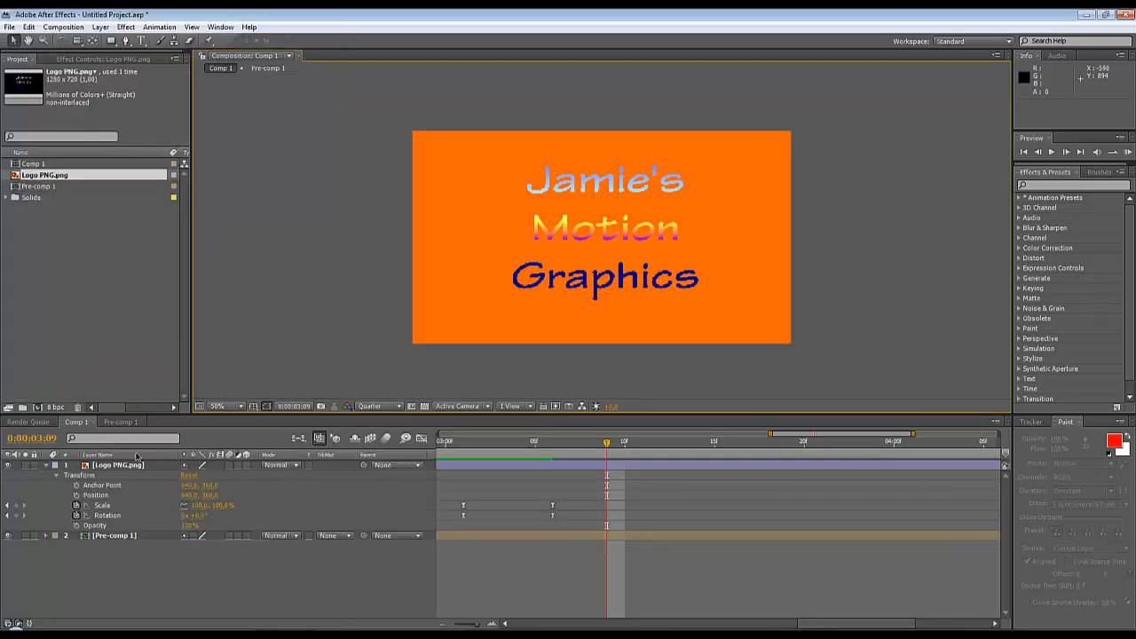
pyautogui.click(32, 423)
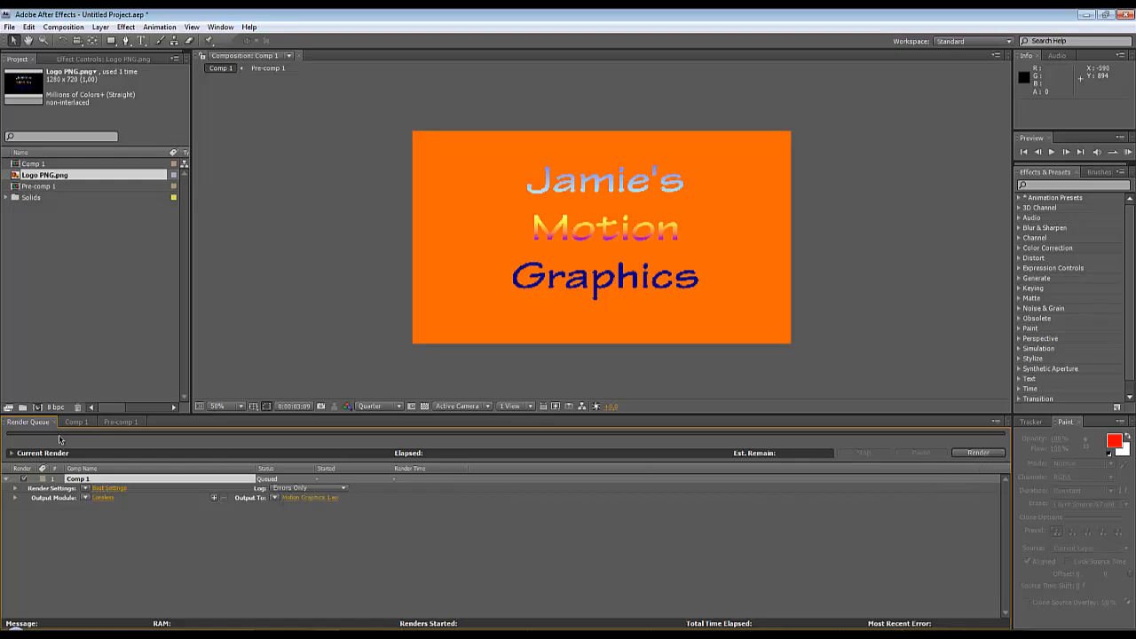
pyautogui.click(970, 454)
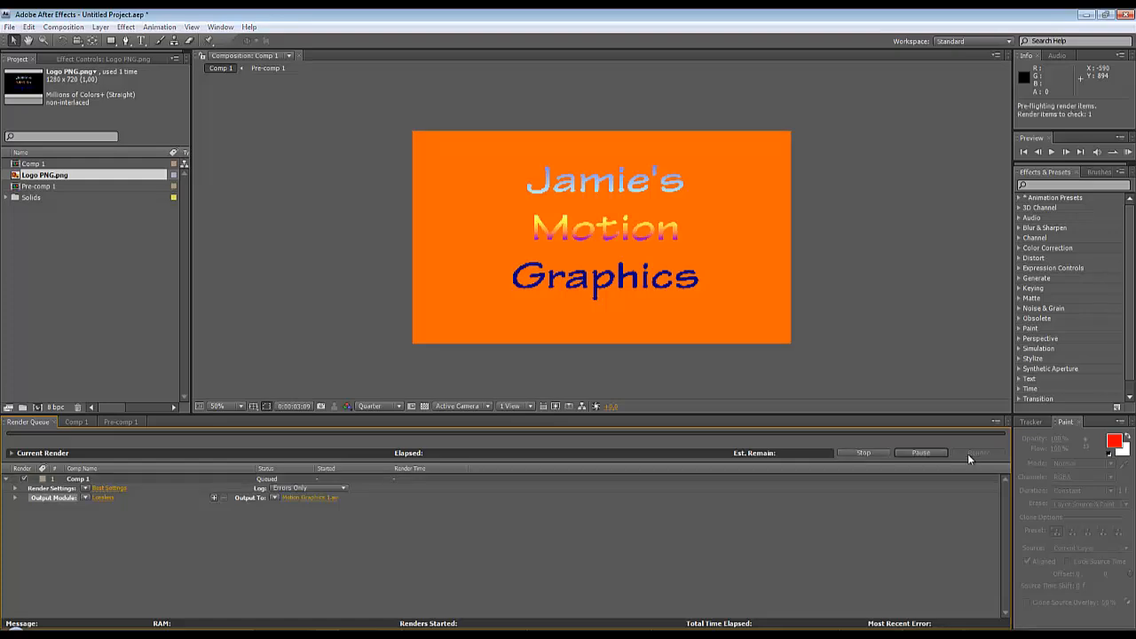